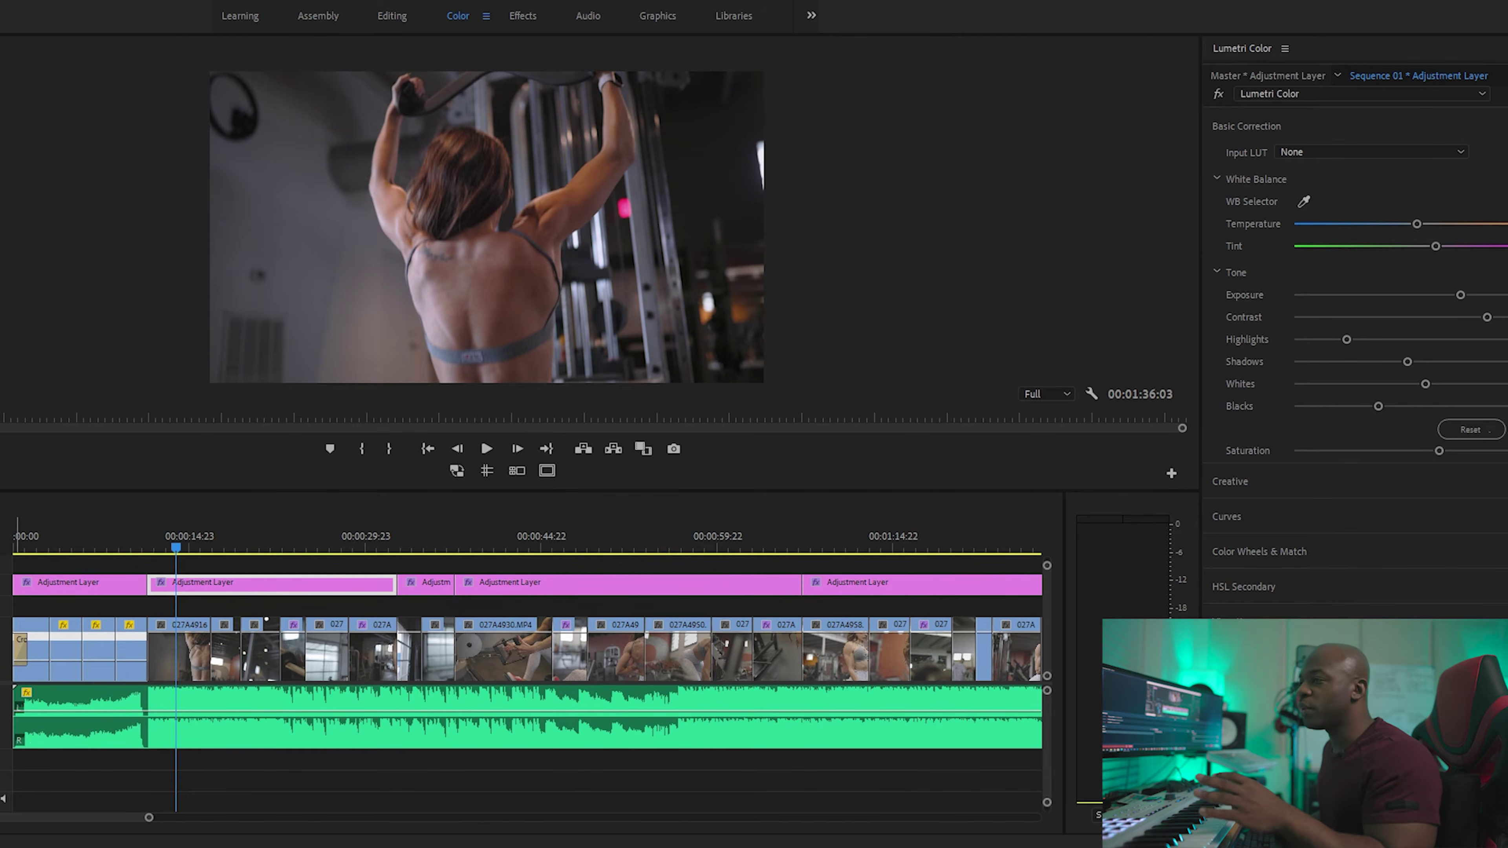
Move the playhead forward to the shot of the woman facing the camera, under the second adjustment layer
key(shift+3)
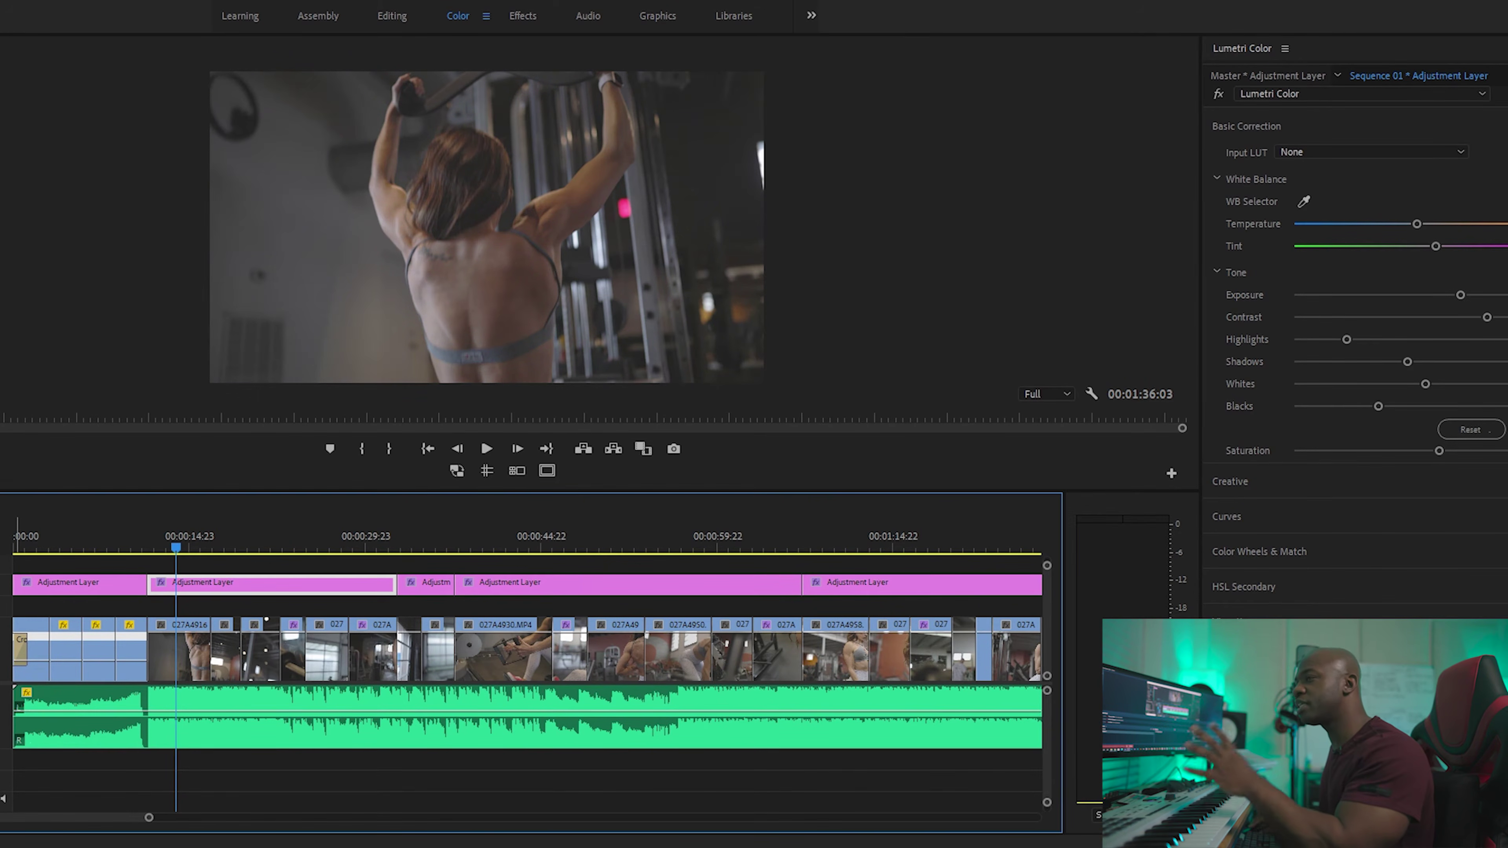
mouse_move(208, 531)
mouse_down()
mouse_move(266, 535)
mouse_move(228, 535)
mouse_up()
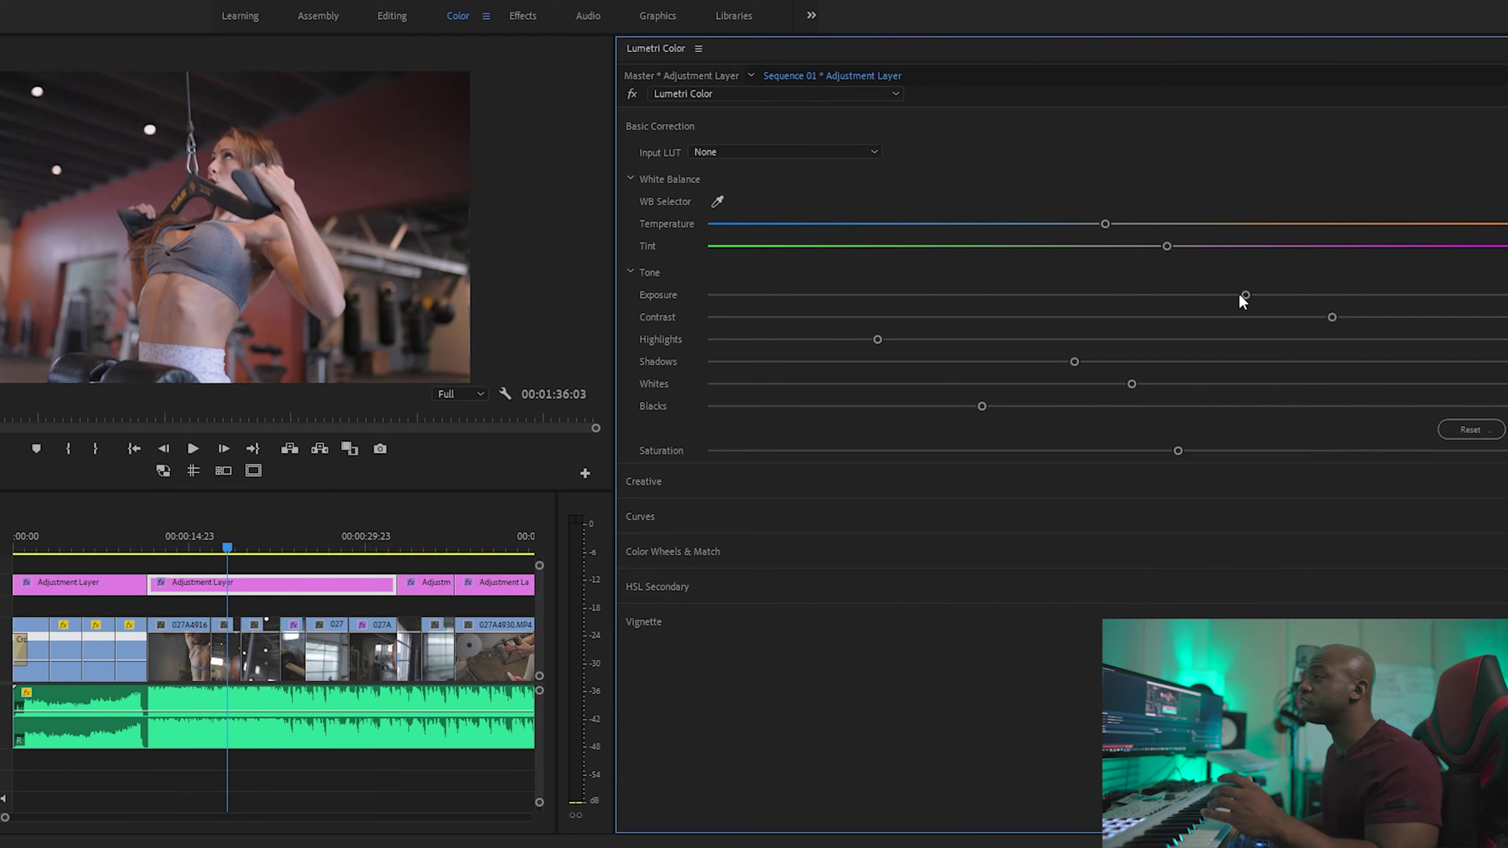
Try a higher exposure on the adjustment layer and undo it
drag(1242, 295, 1271, 264)
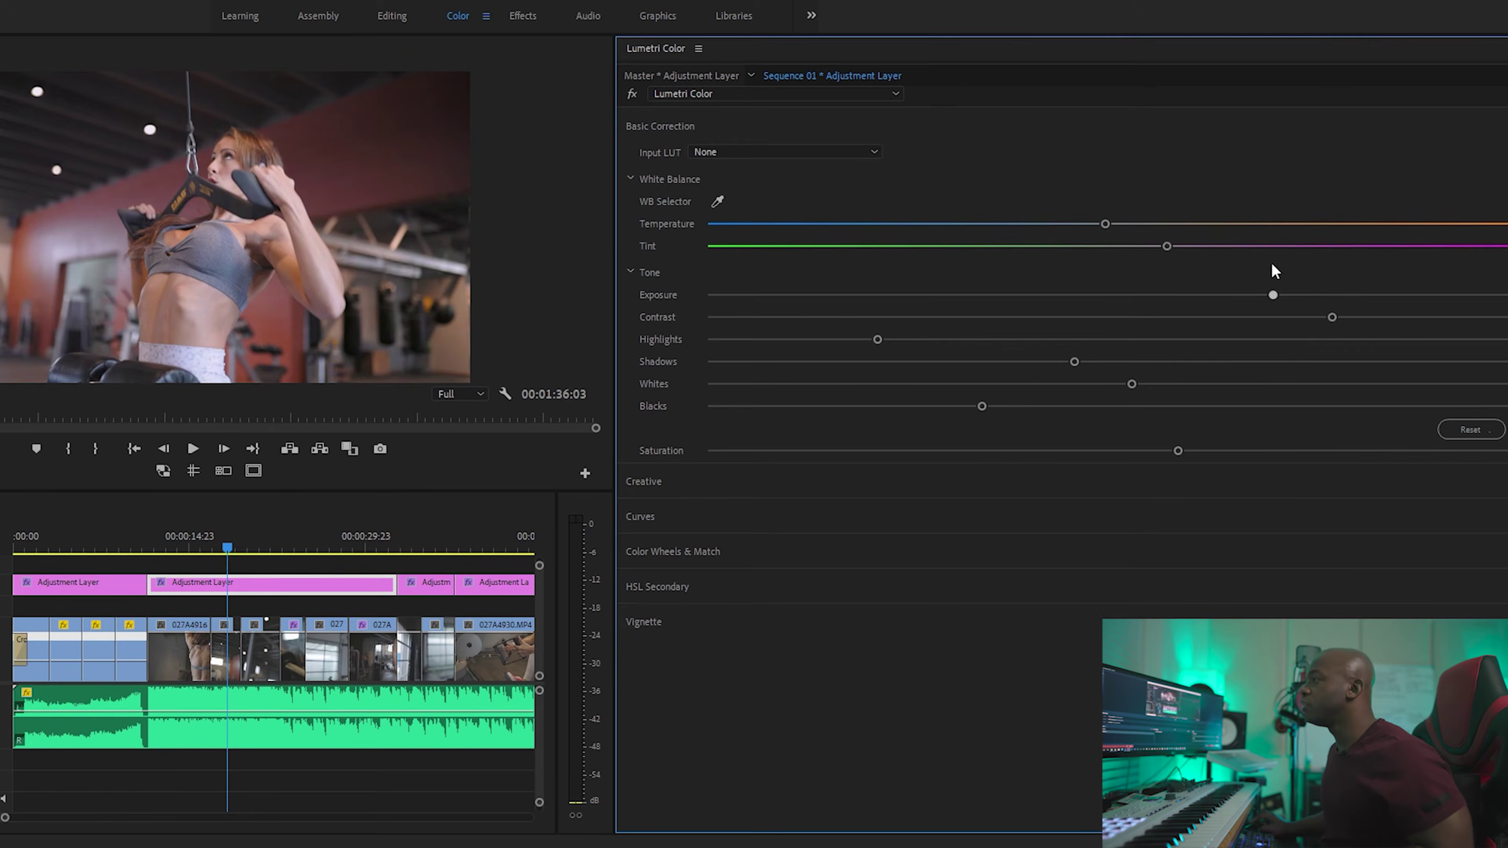
key(ctrl+z)
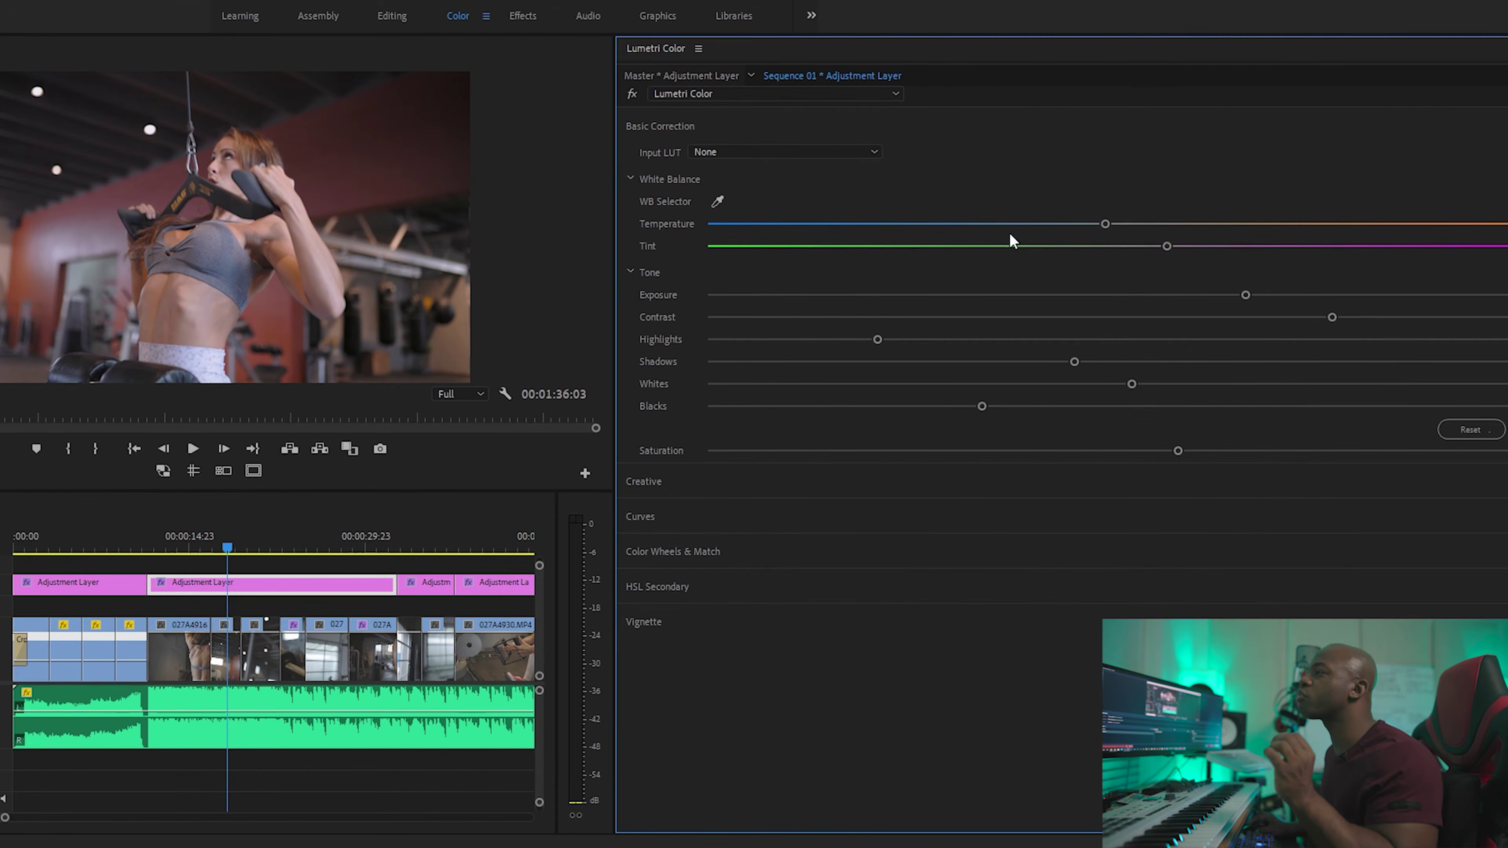
Examine the adjustment layer's Creative settings, including the Look presets, the adjustment sliders and the shadow and highlight tint wheels
click(1033, 127)
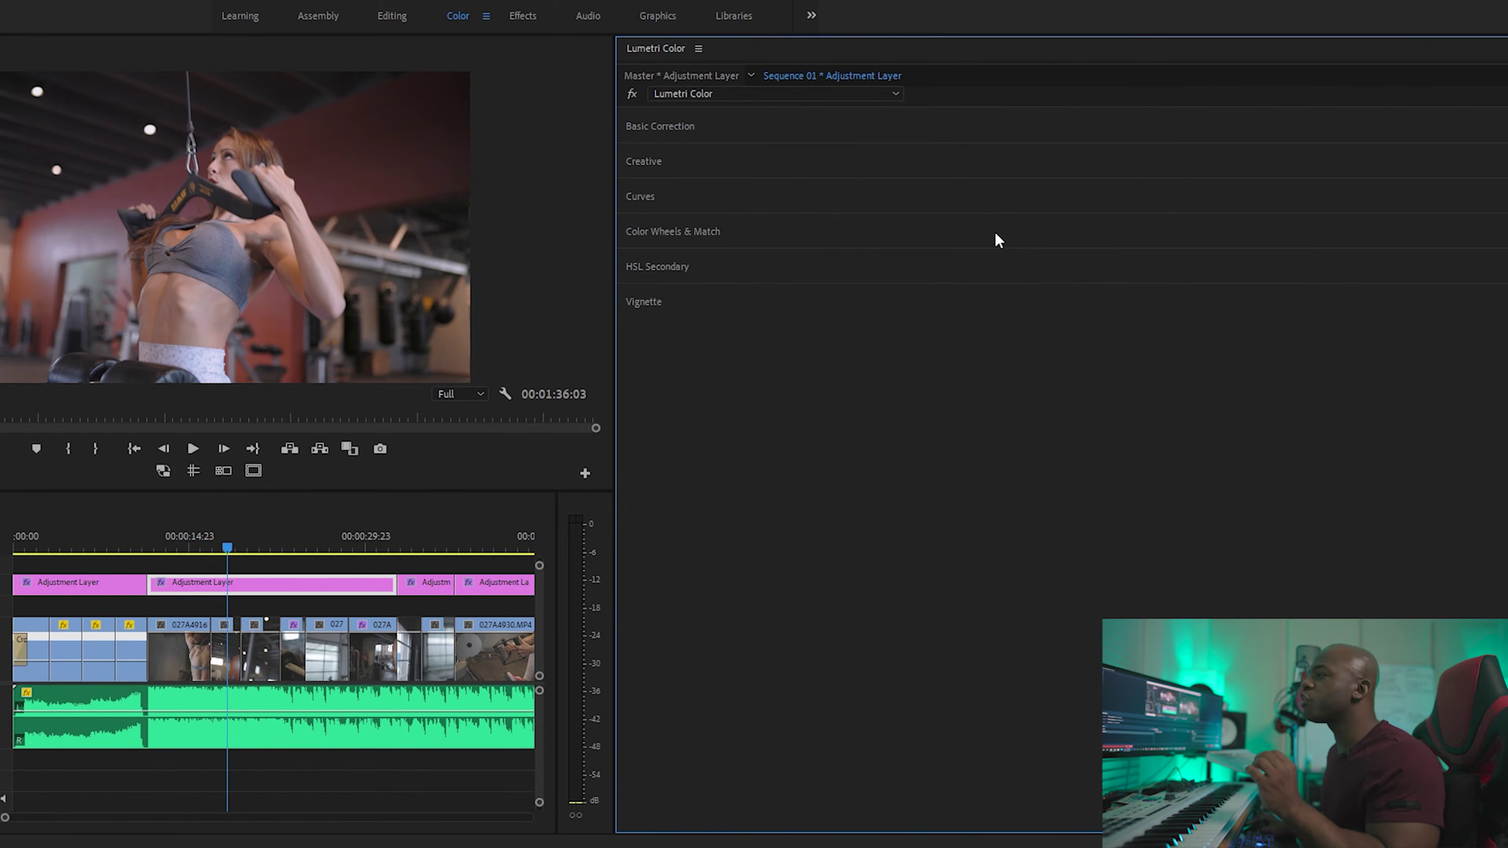
click(992, 165)
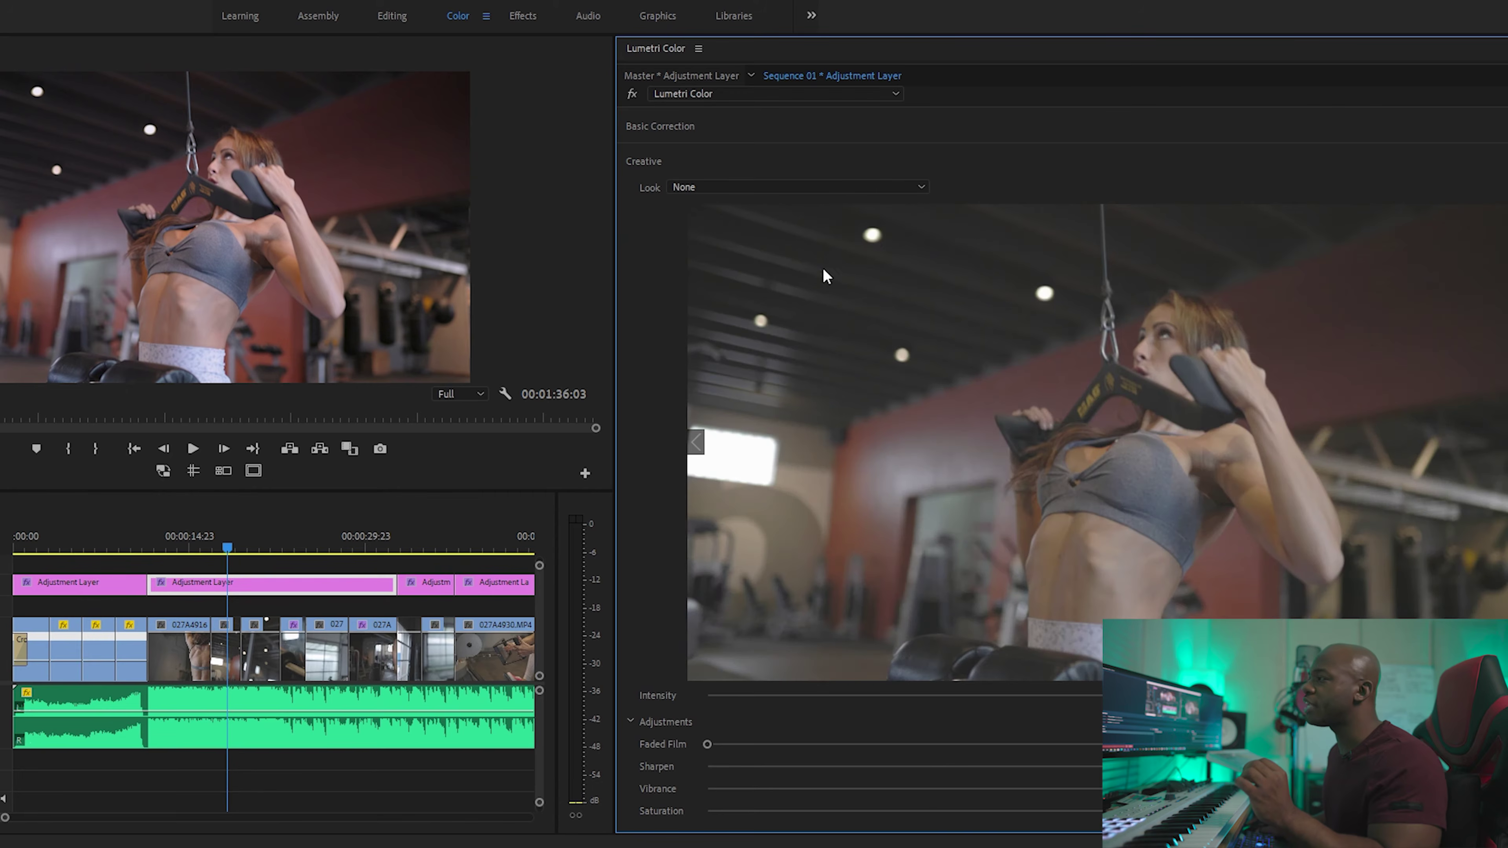
click(843, 187)
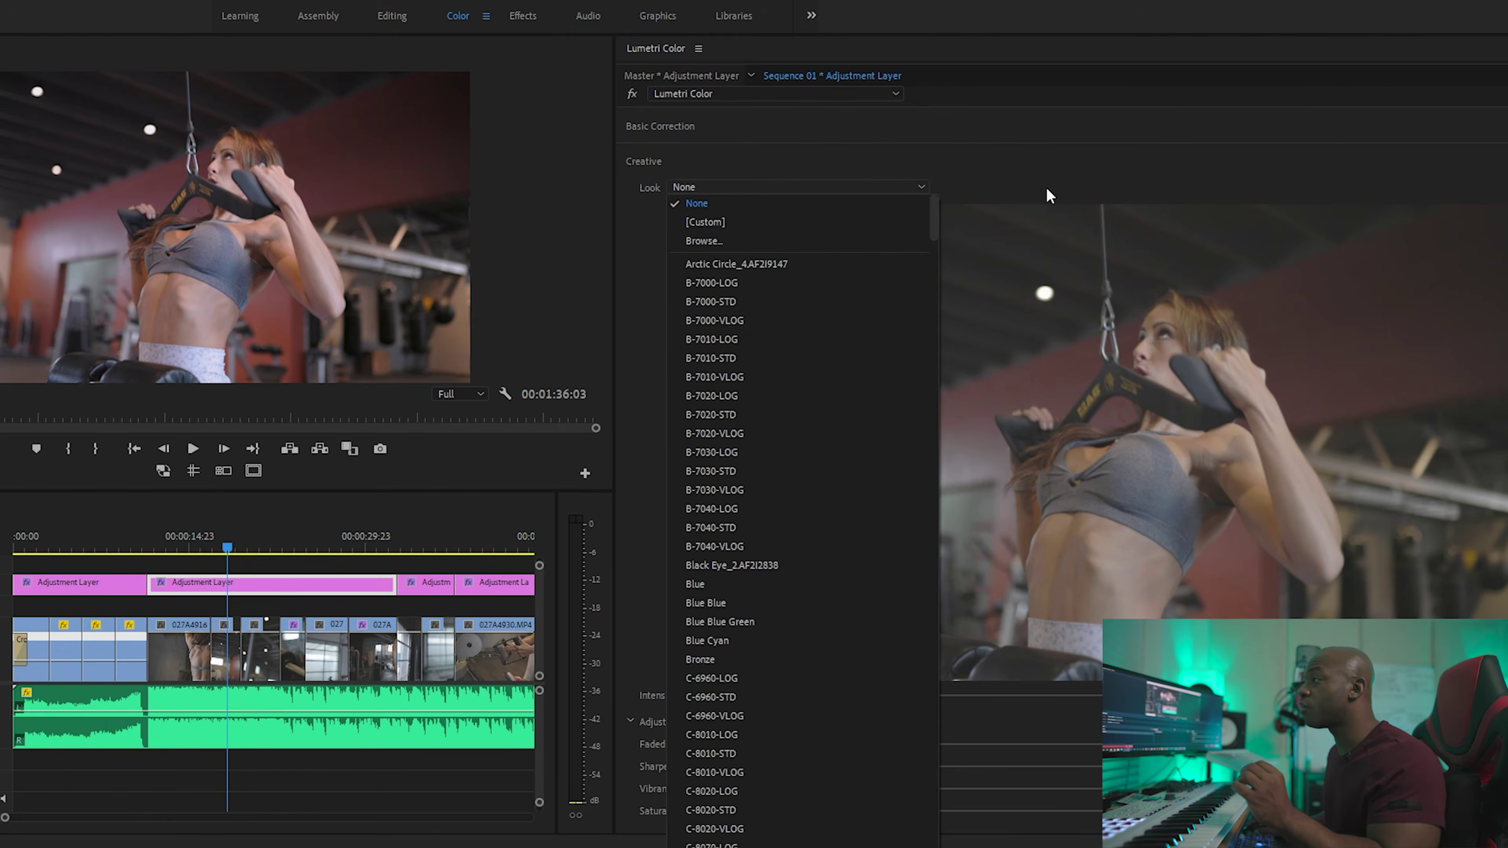
click(1055, 168)
click(697, 153)
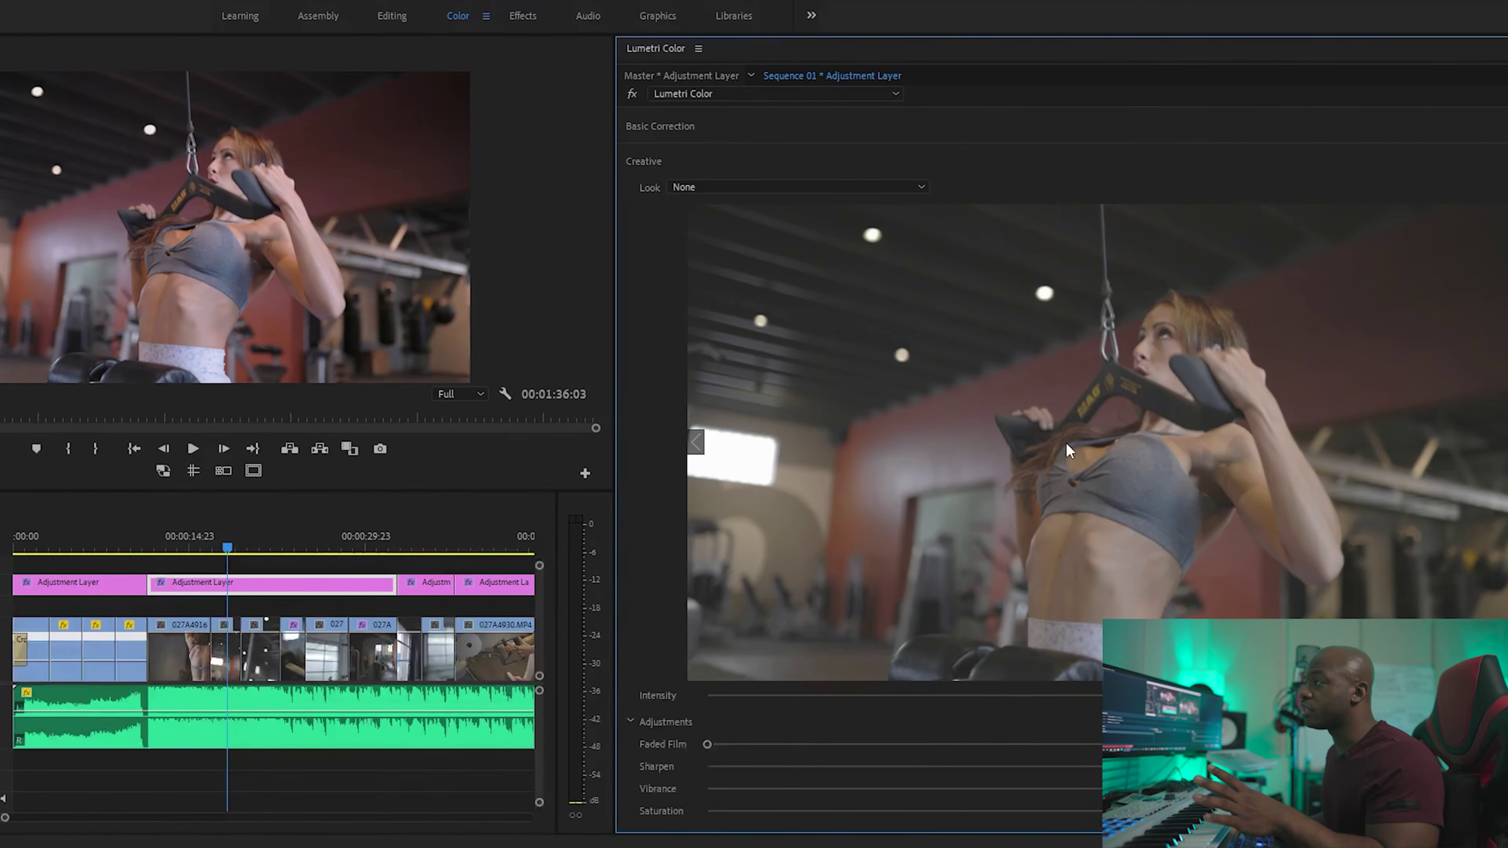
scroll(1114, 433, down, 1)
scroll(1114, 433, up, 1)
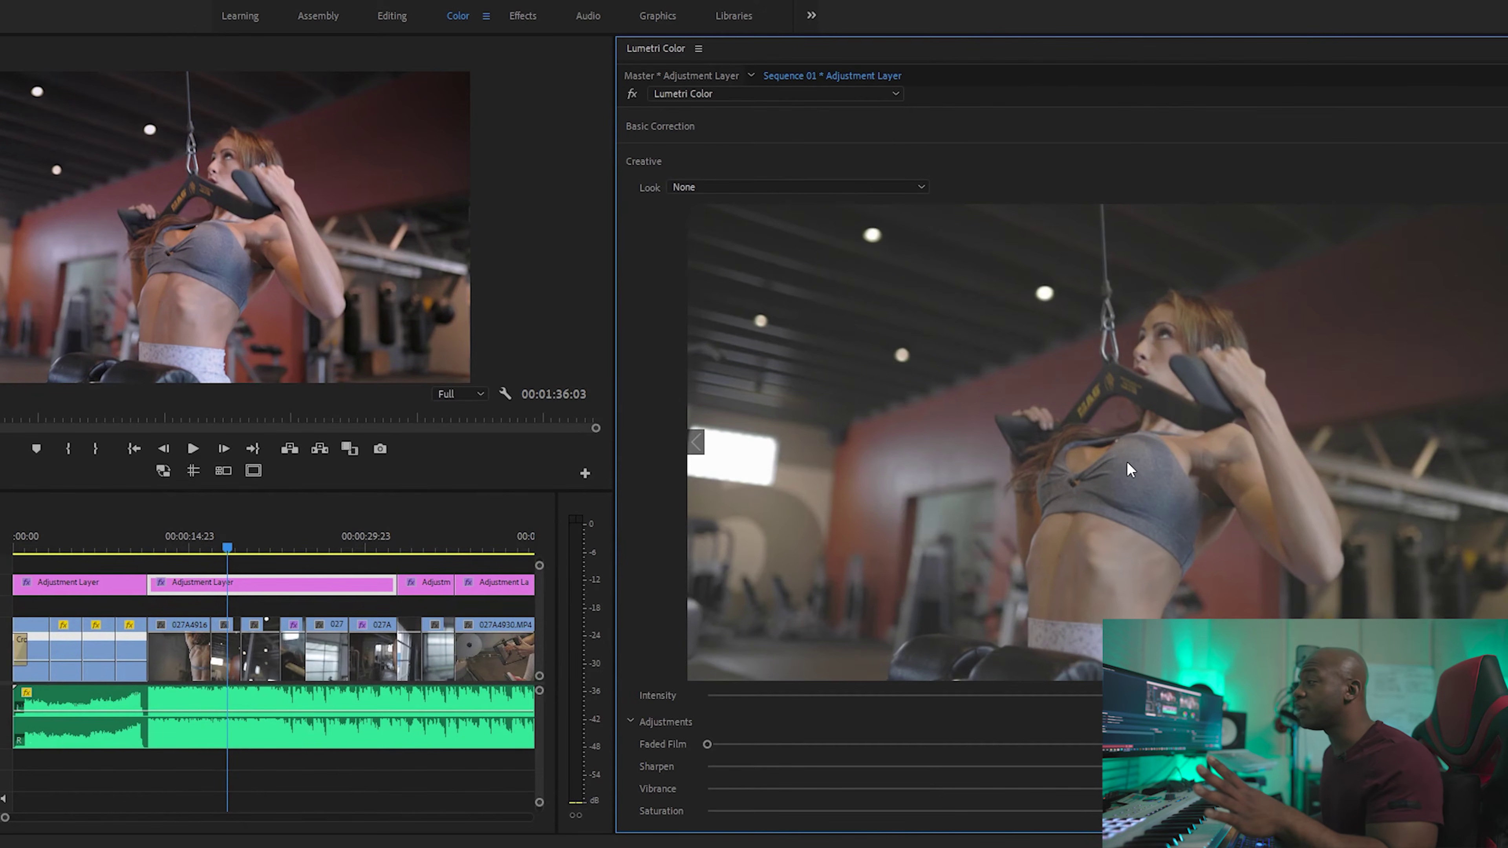
scroll(1126, 463, down, 4)
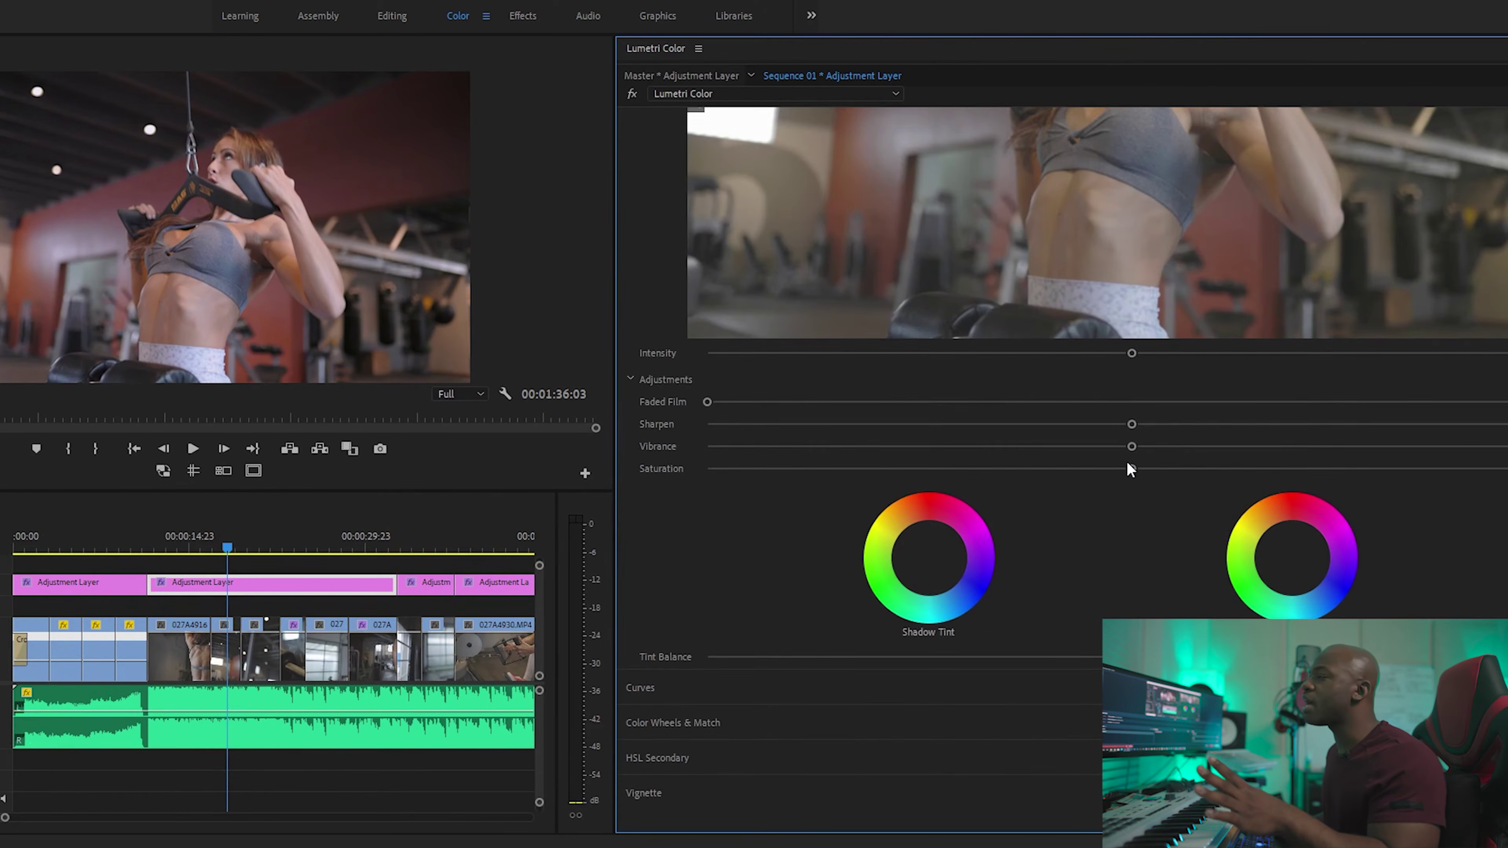
scroll(1127, 463, down, 1)
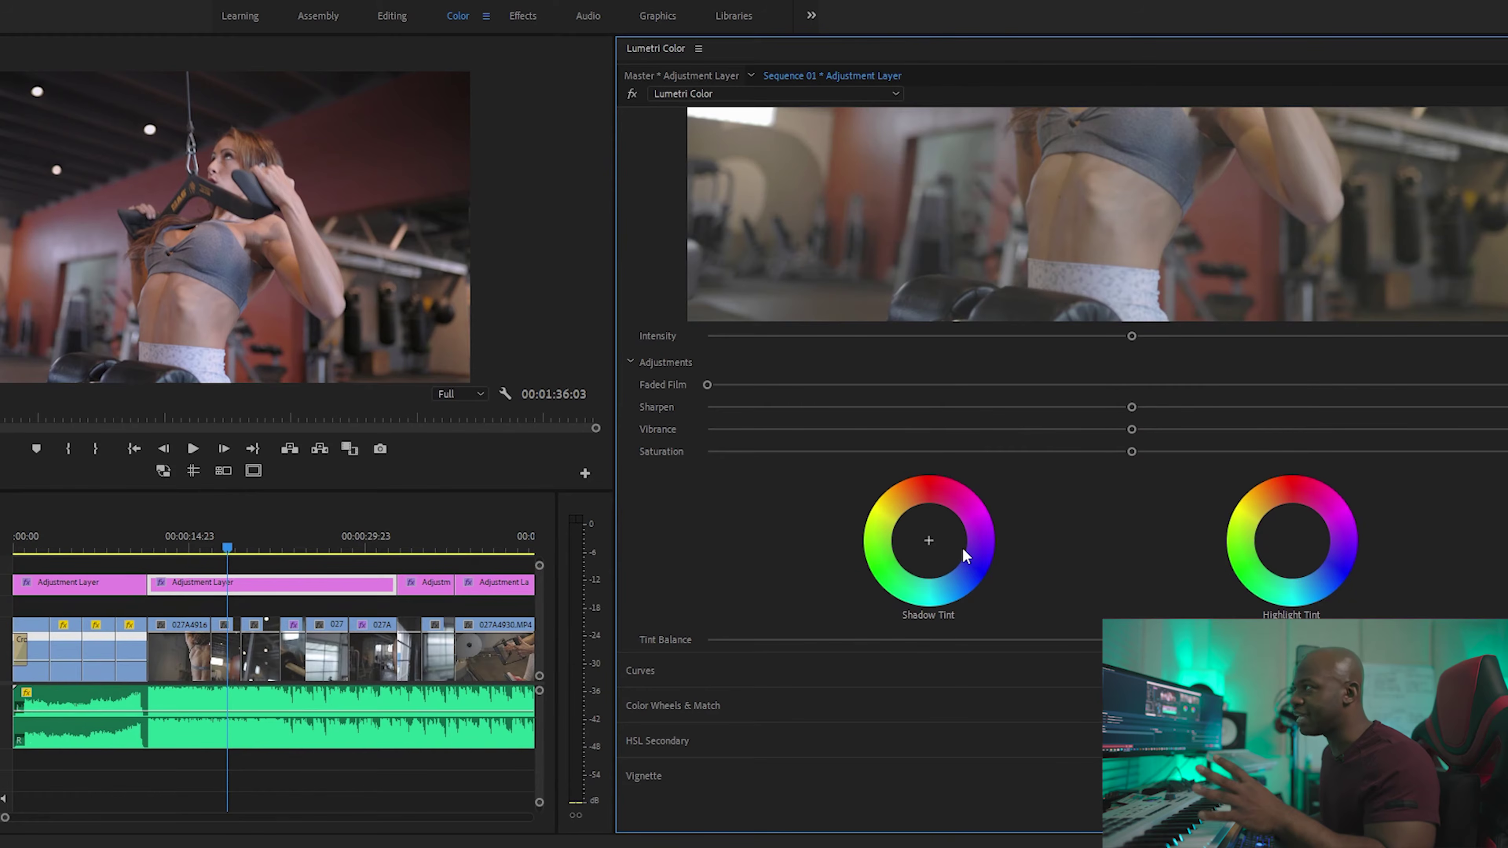
Lower the highlight end point of the adjustment layer's master RGB curve
scroll(961, 547, down, 7)
scroll(1221, 404, down, 1)
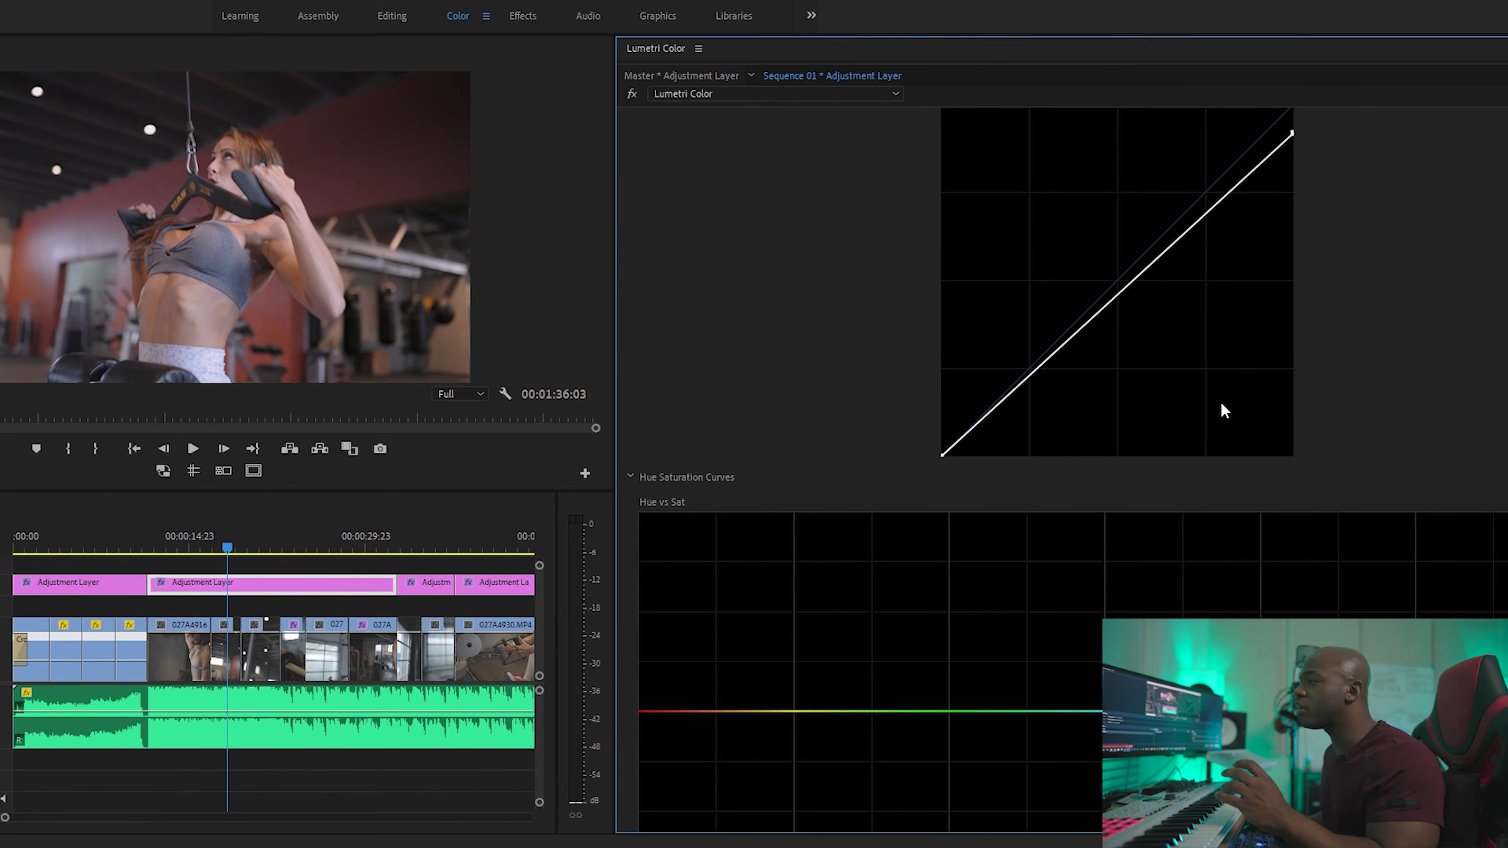
scroll(1223, 410, down, 1)
scroll(1252, 356, up, 3)
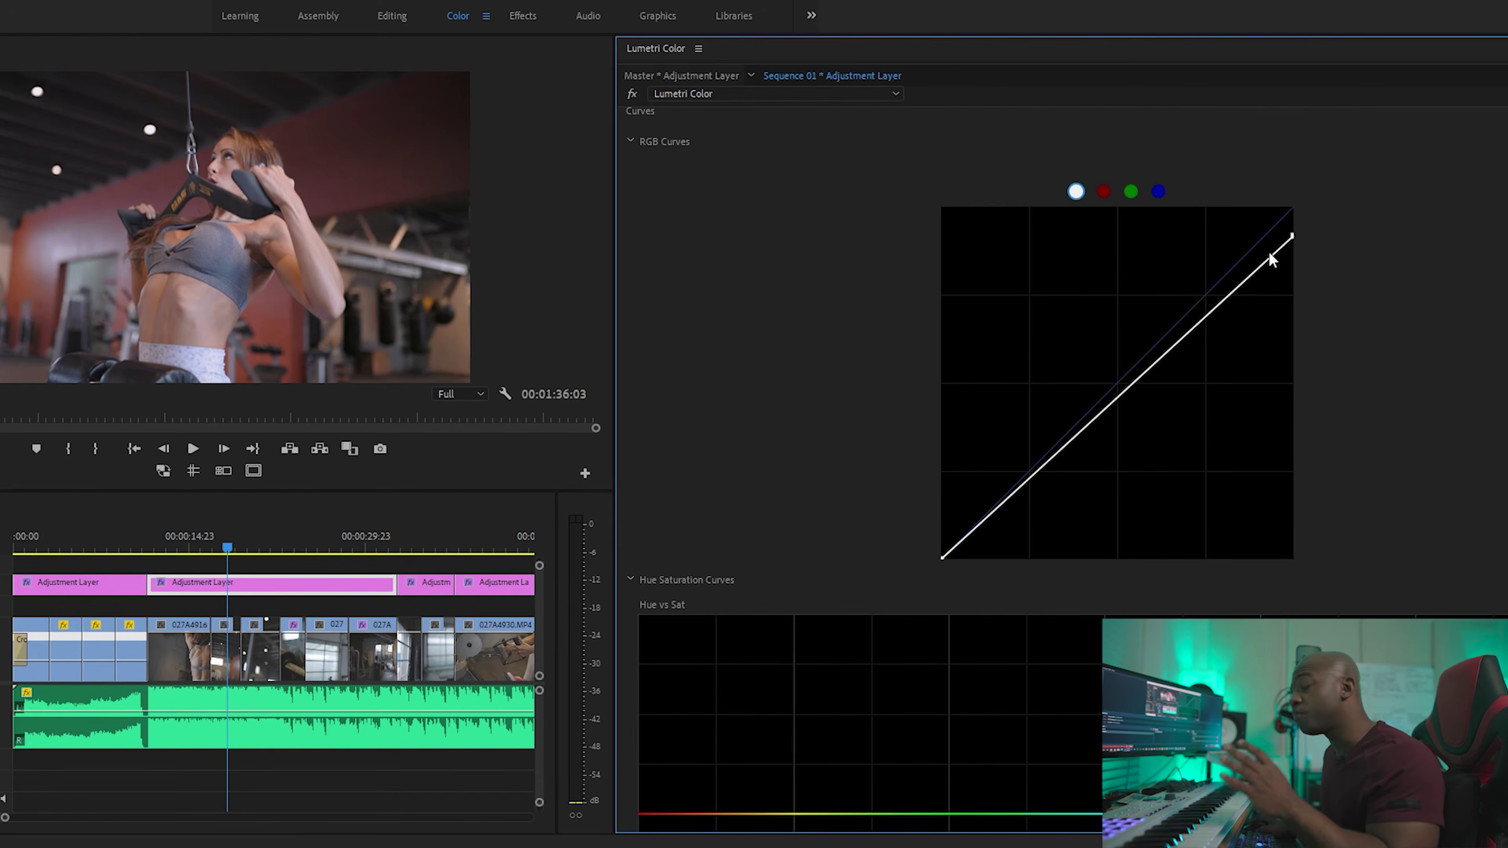
drag(1293, 233, 1317, 276)
double_click(1295, 311)
scroll(1296, 312, down, 5)
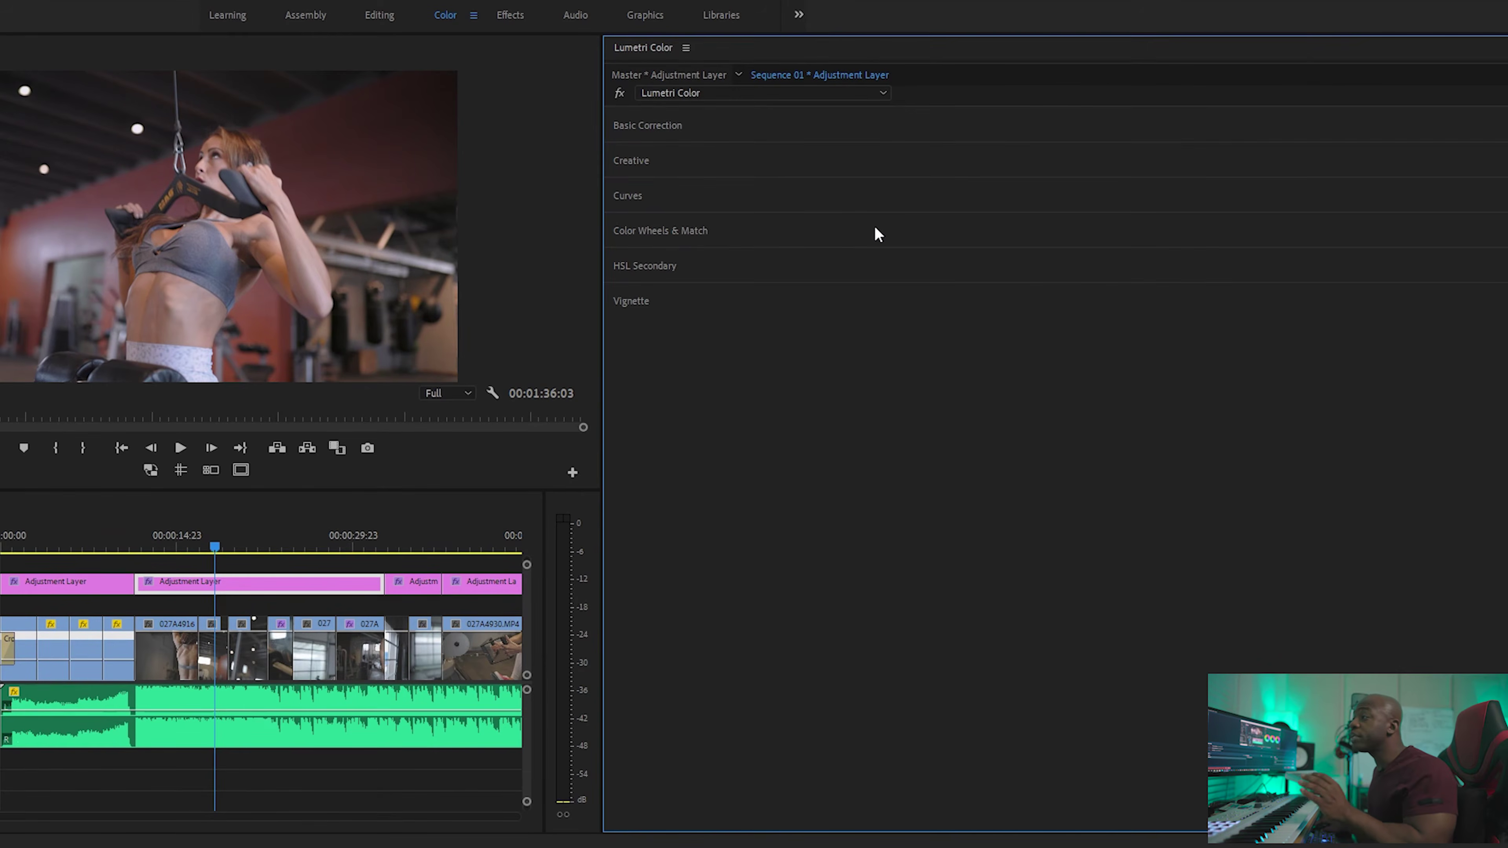
Tint the adjustment layer's shadows toward teal-green with the shadows color wheel and slightly lower the shadow brightness
click(875, 230)
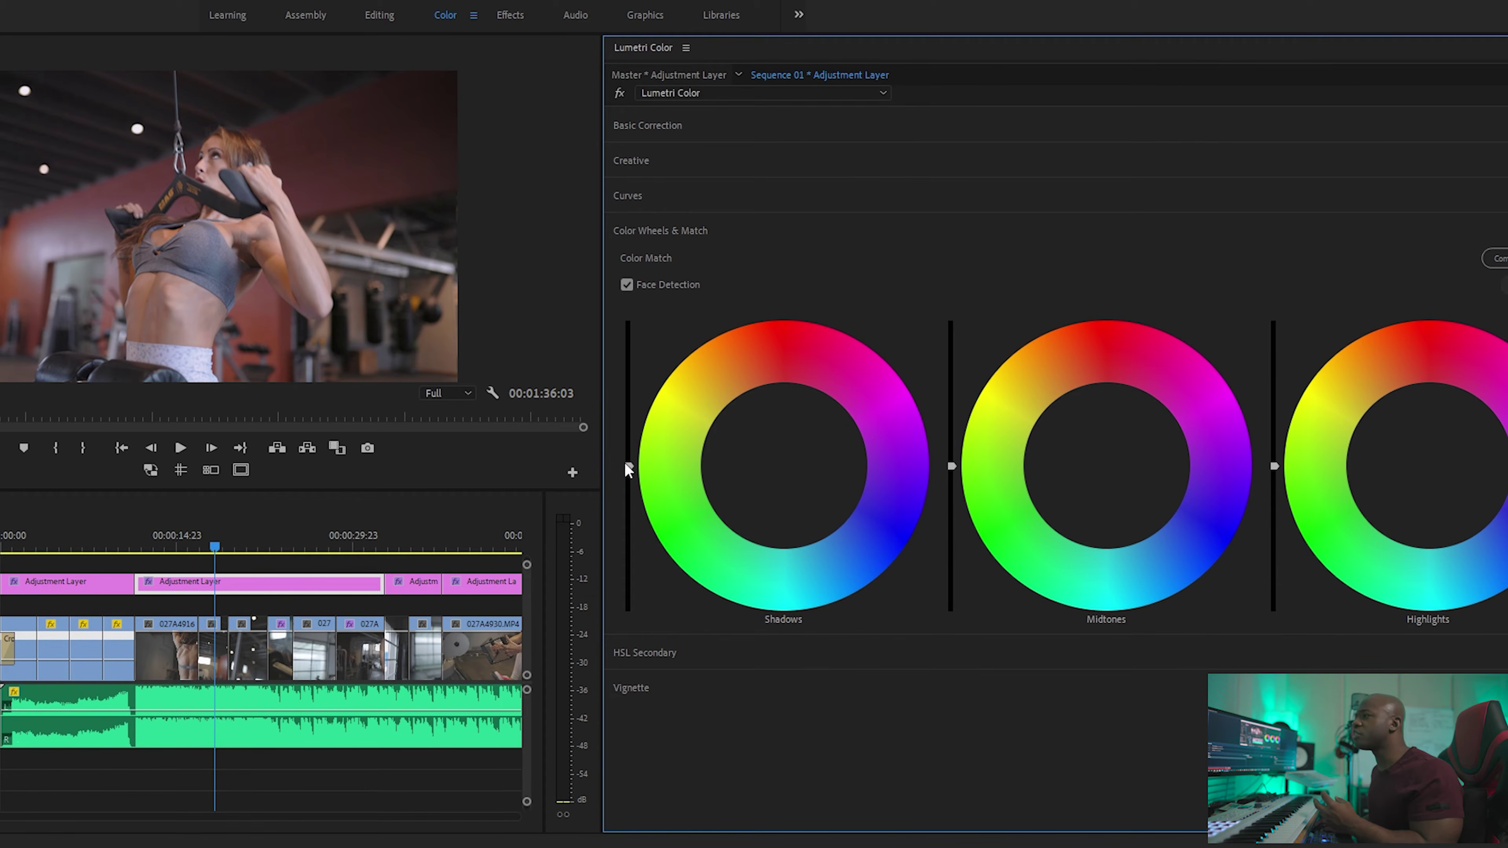
drag(632, 464, 630, 455)
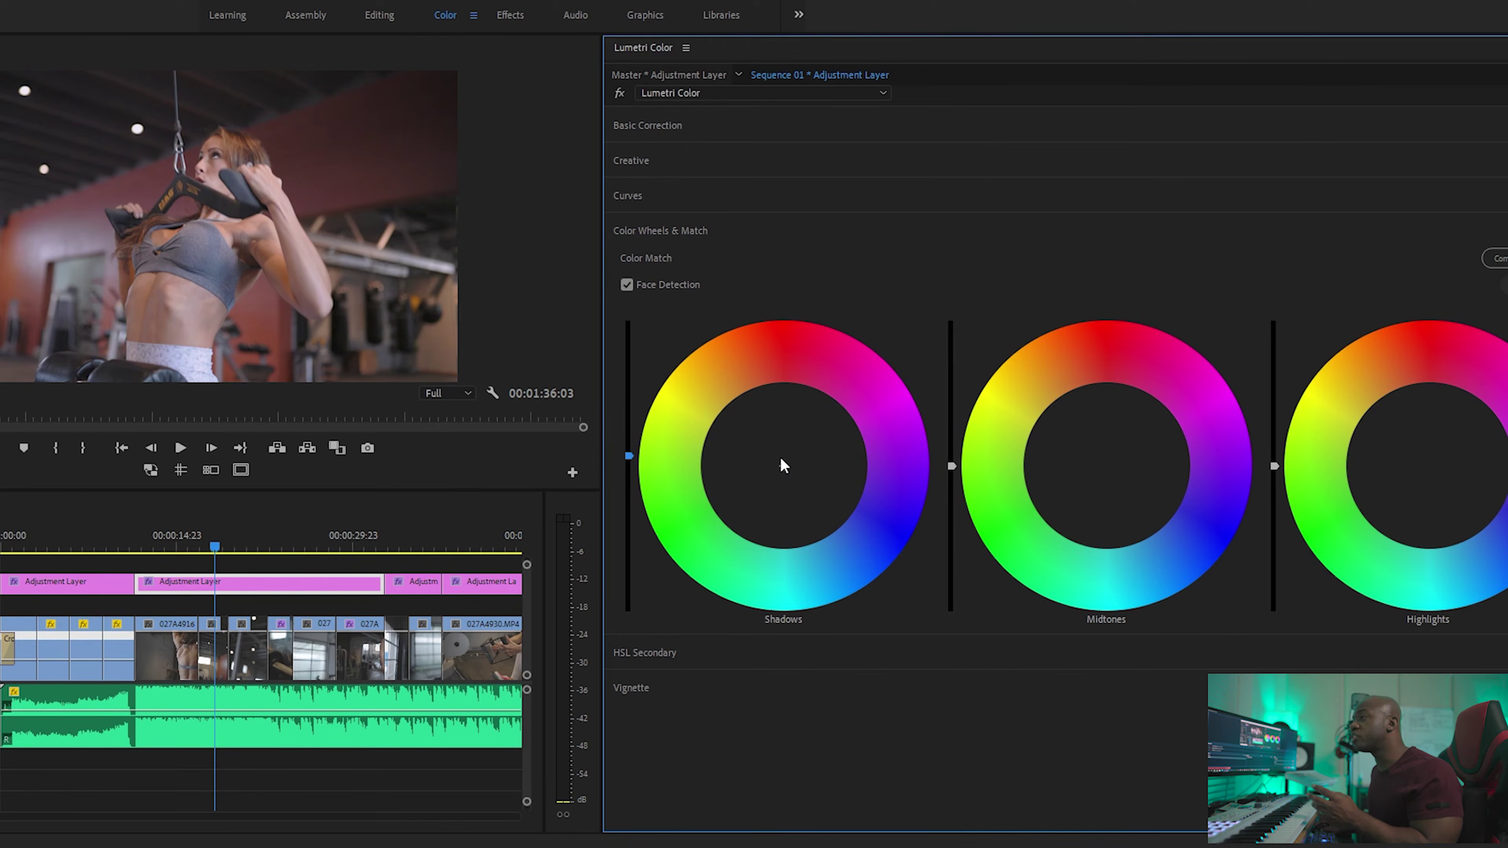
drag(778, 465, 776, 490)
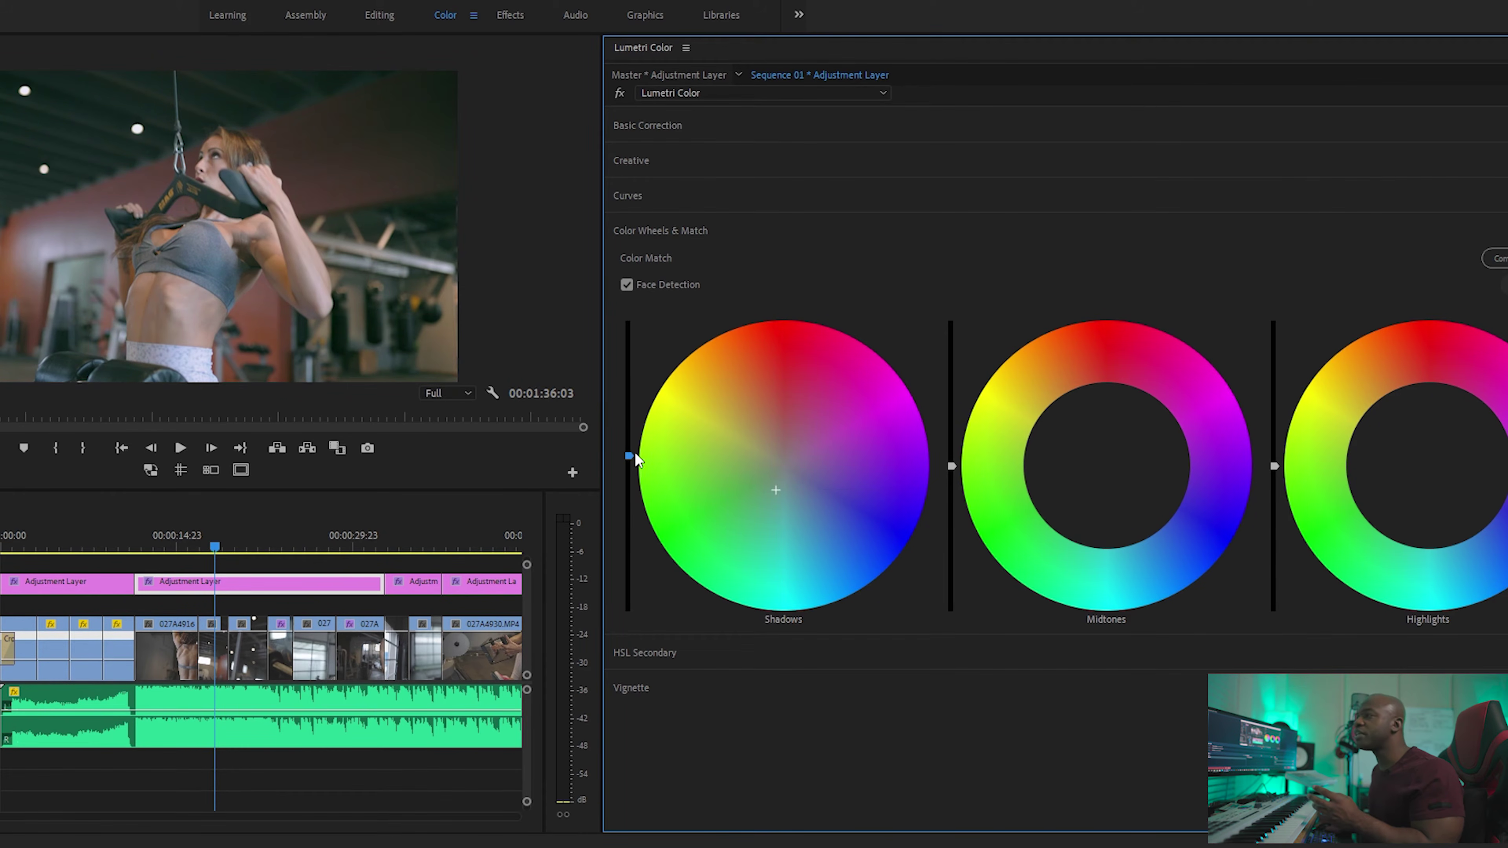
drag(630, 456, 630, 473)
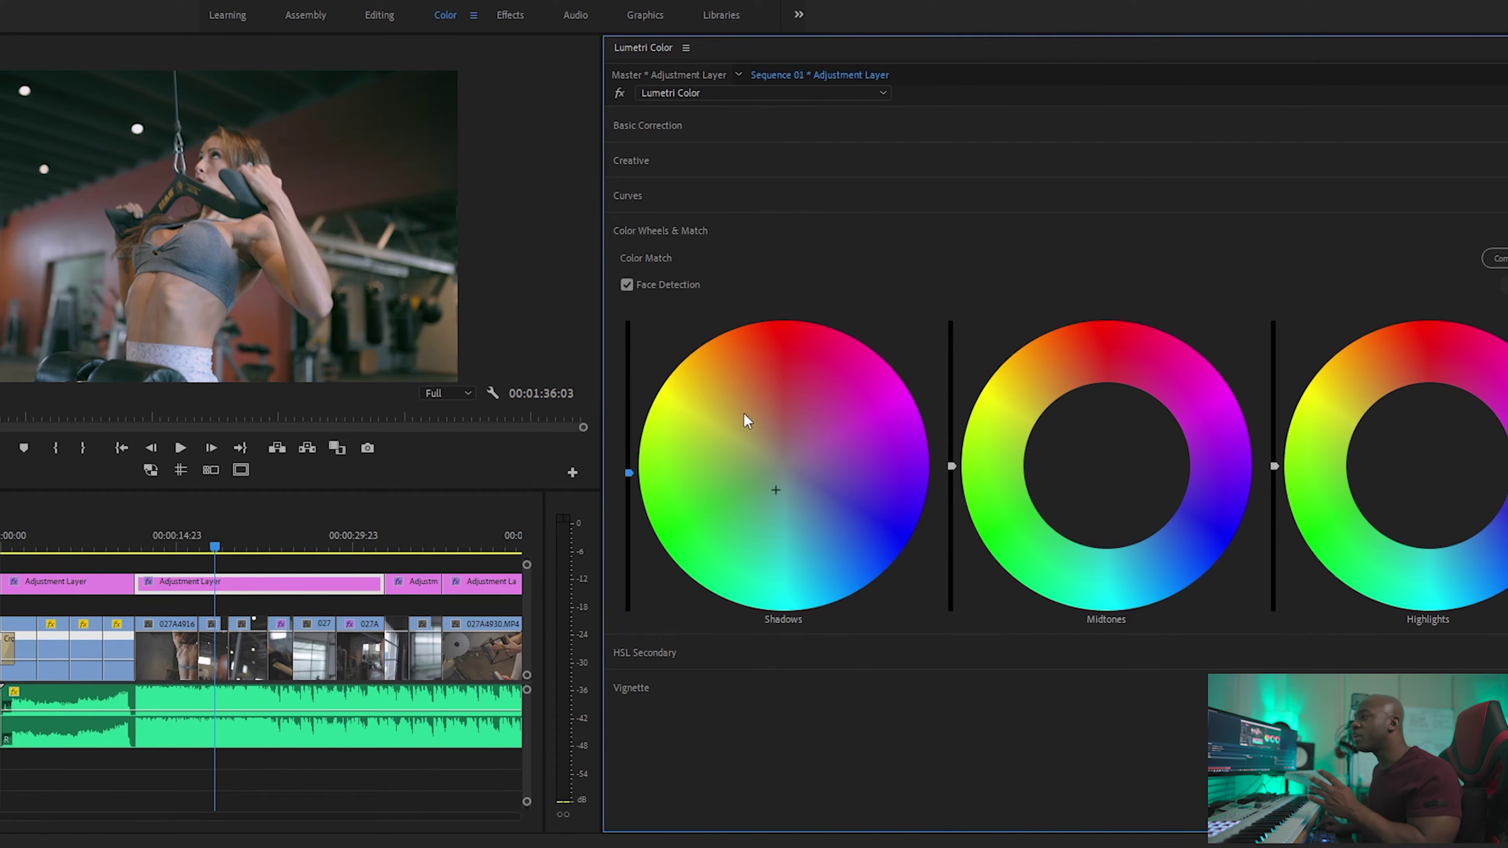
drag(776, 490, 761, 493)
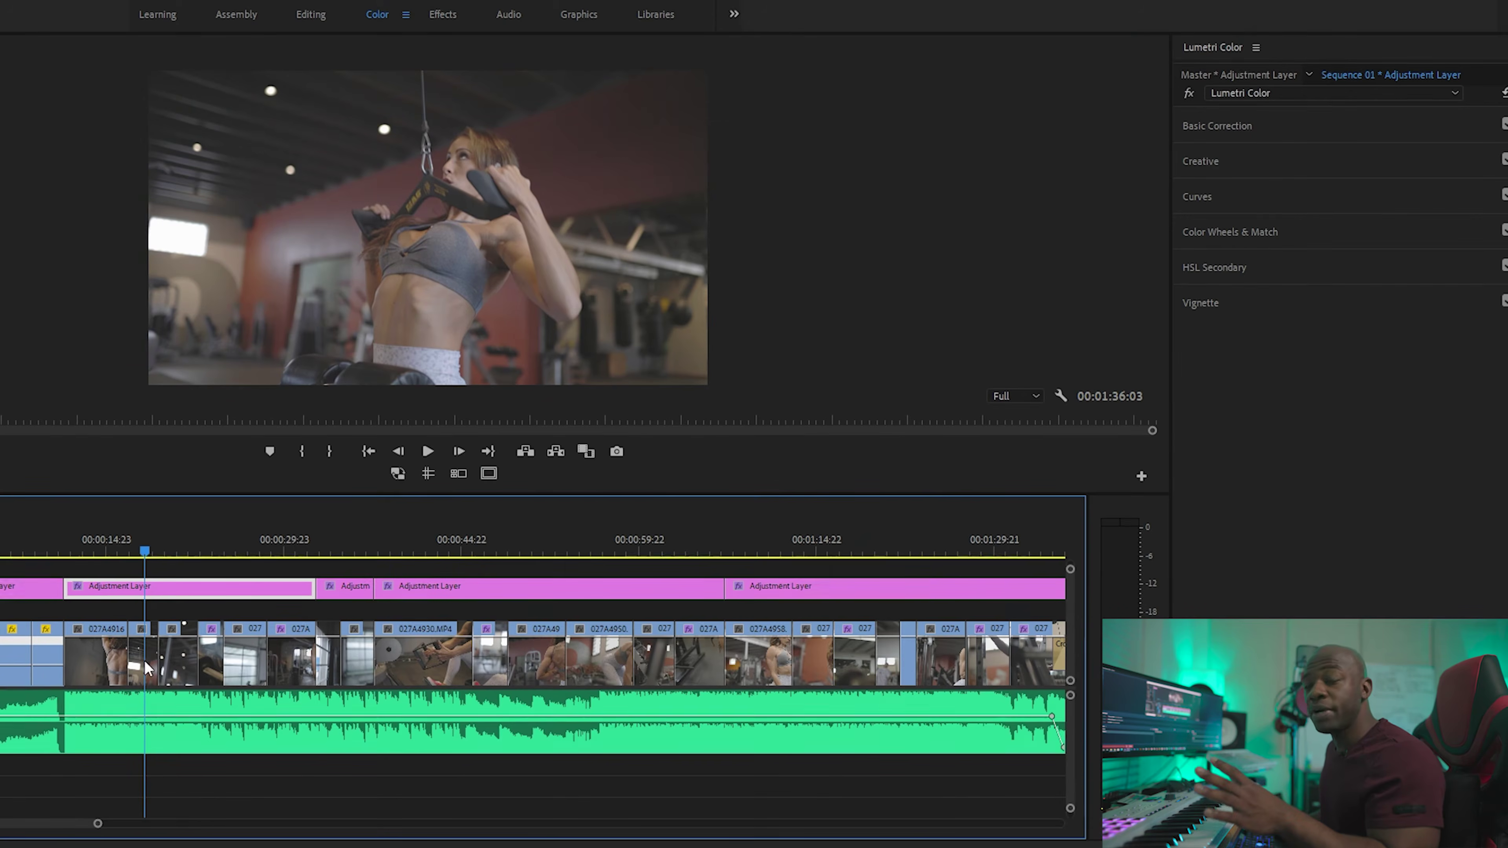
Select the clip 027A4918.MP4, enlarge the video preview, and raise the clip's contrast to 47.6 in Basic Correction
click(148, 665)
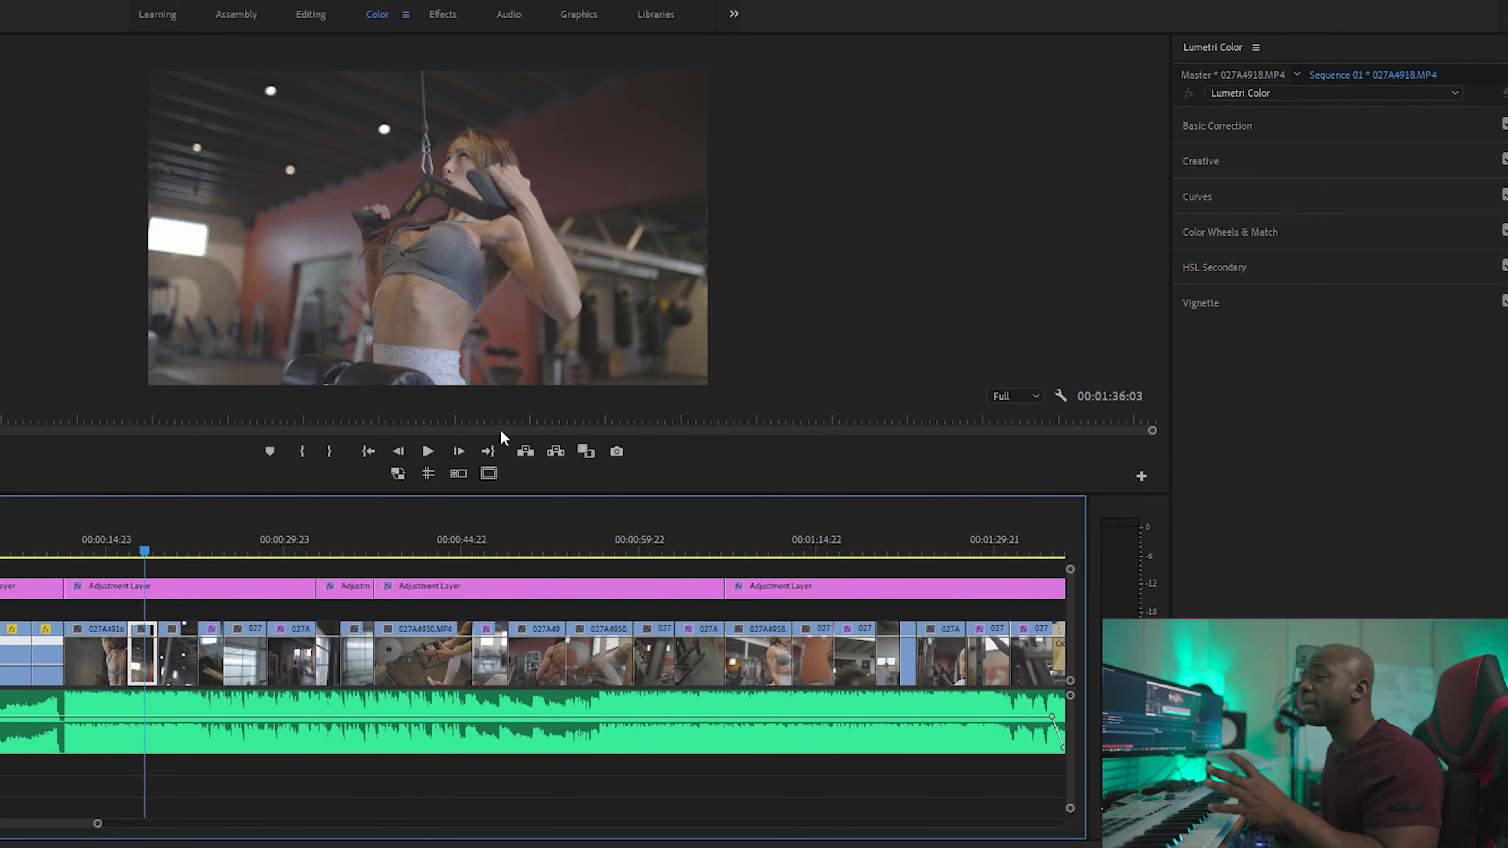
drag(374, 493, 375, 700)
click(1233, 127)
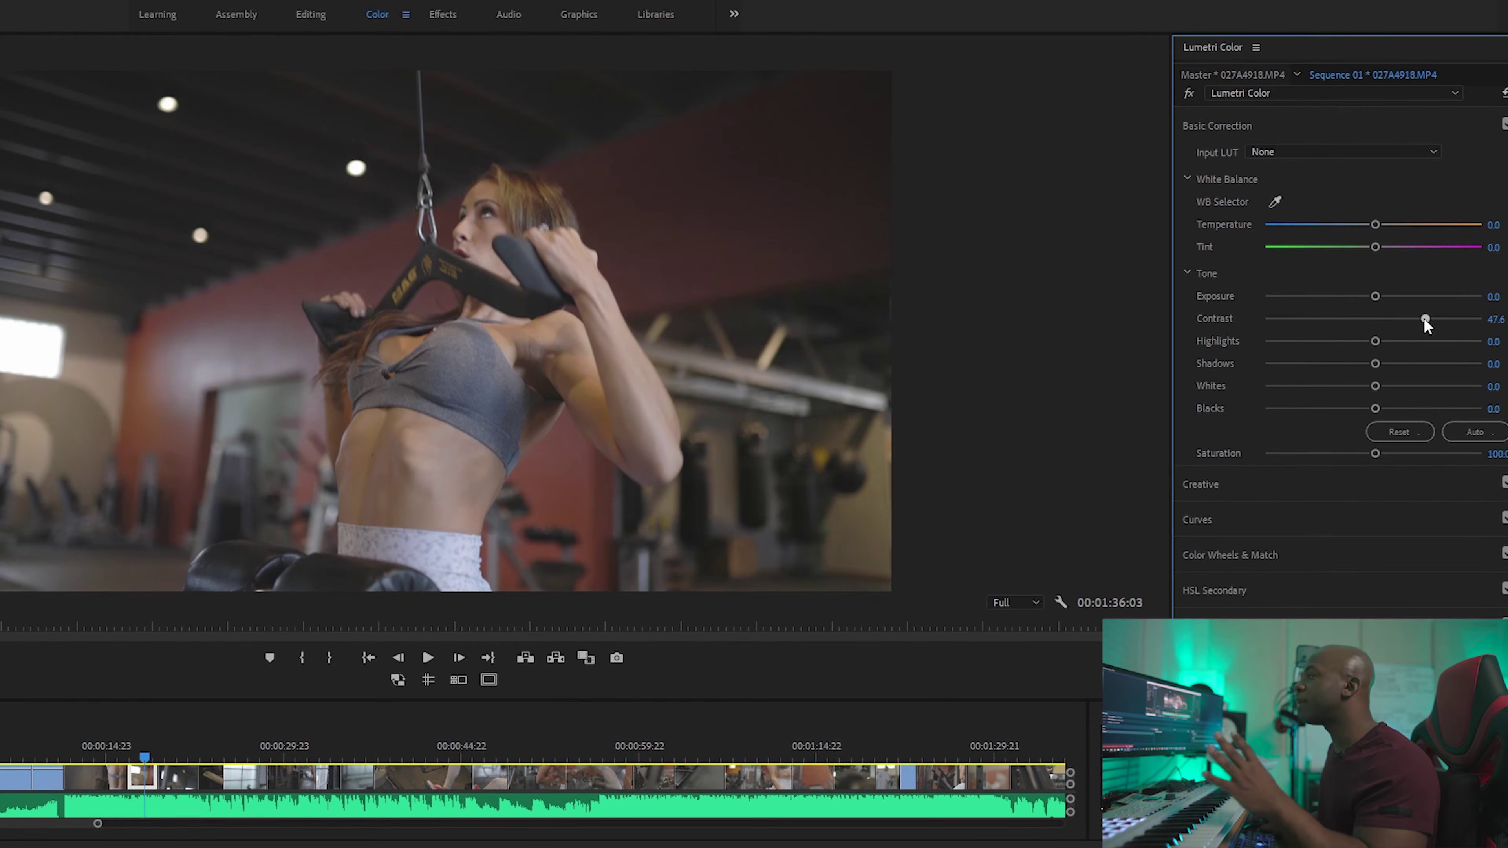
drag(1424, 318, 1426, 319)
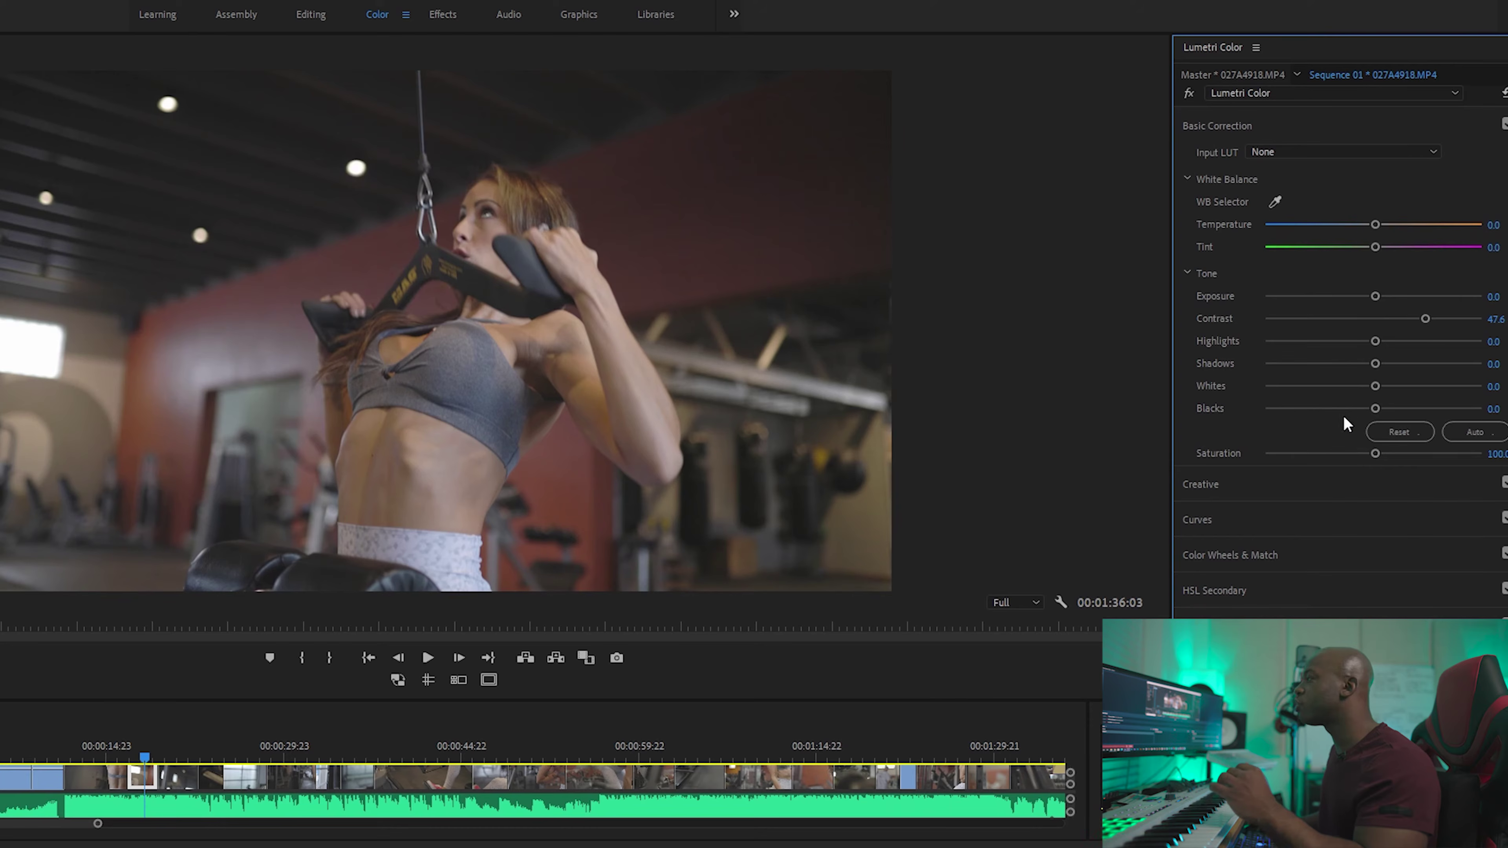
Set the clip's blacks to about -34.1 and exposure to 0.3, and compare it with the Lumetri effect off and on
drag(1374, 408, 1335, 409)
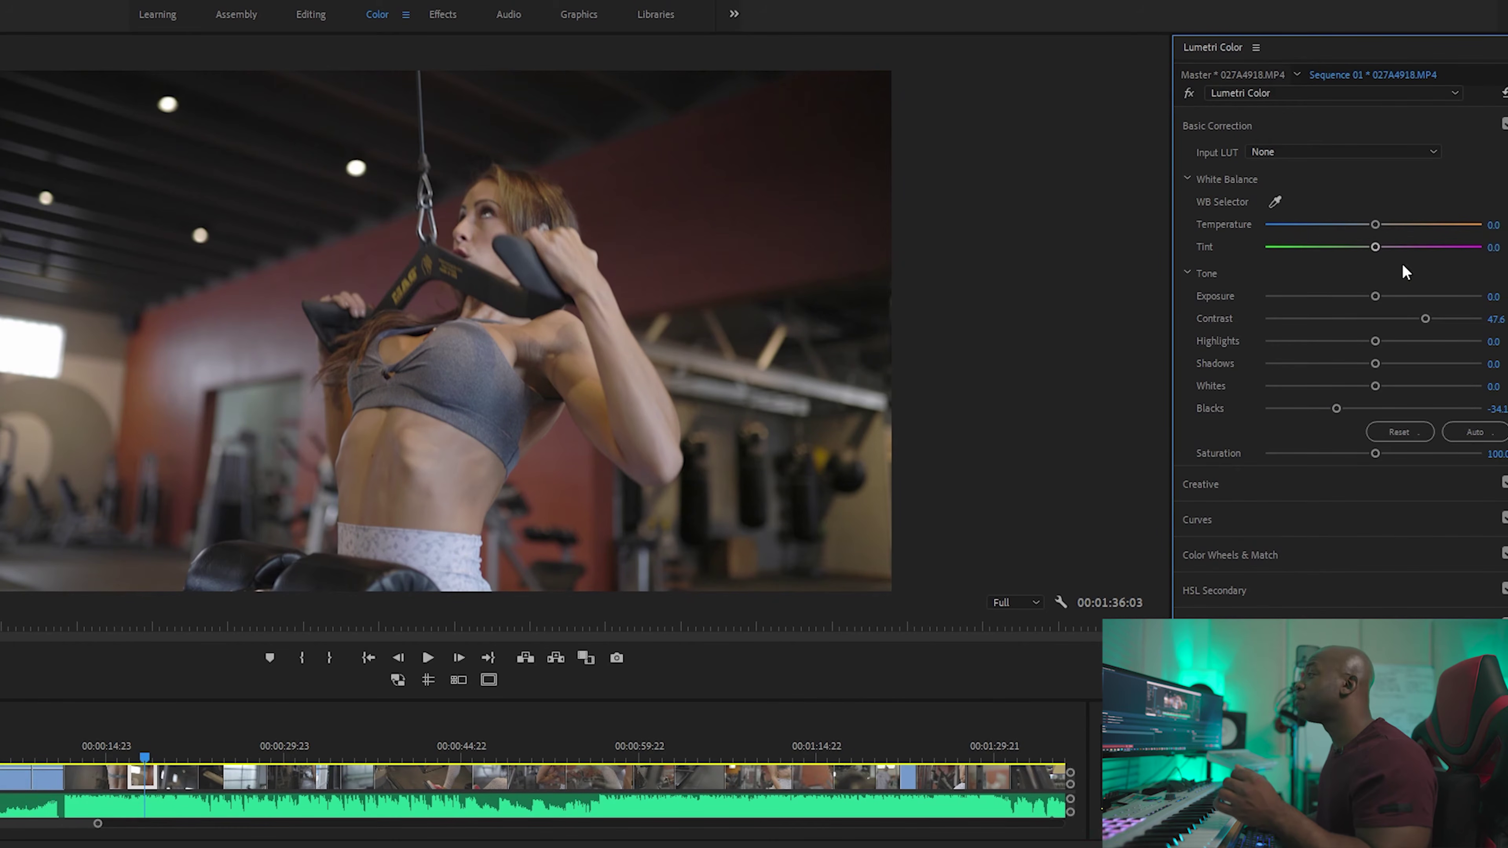
drag(1375, 296, 1378, 295)
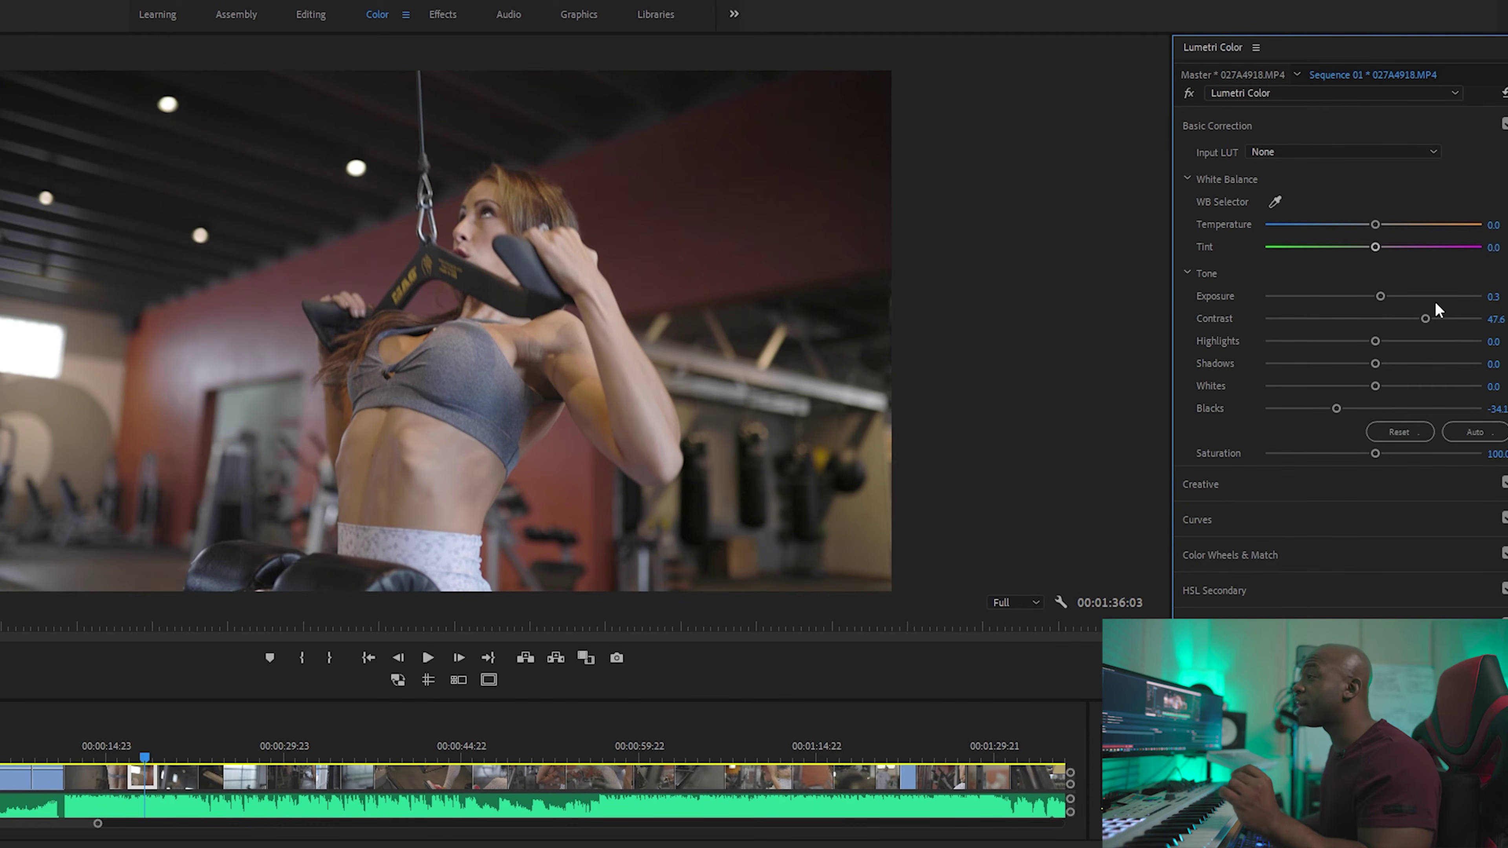
click(1189, 94)
click(1188, 94)
click(1188, 94)
click(1188, 94)
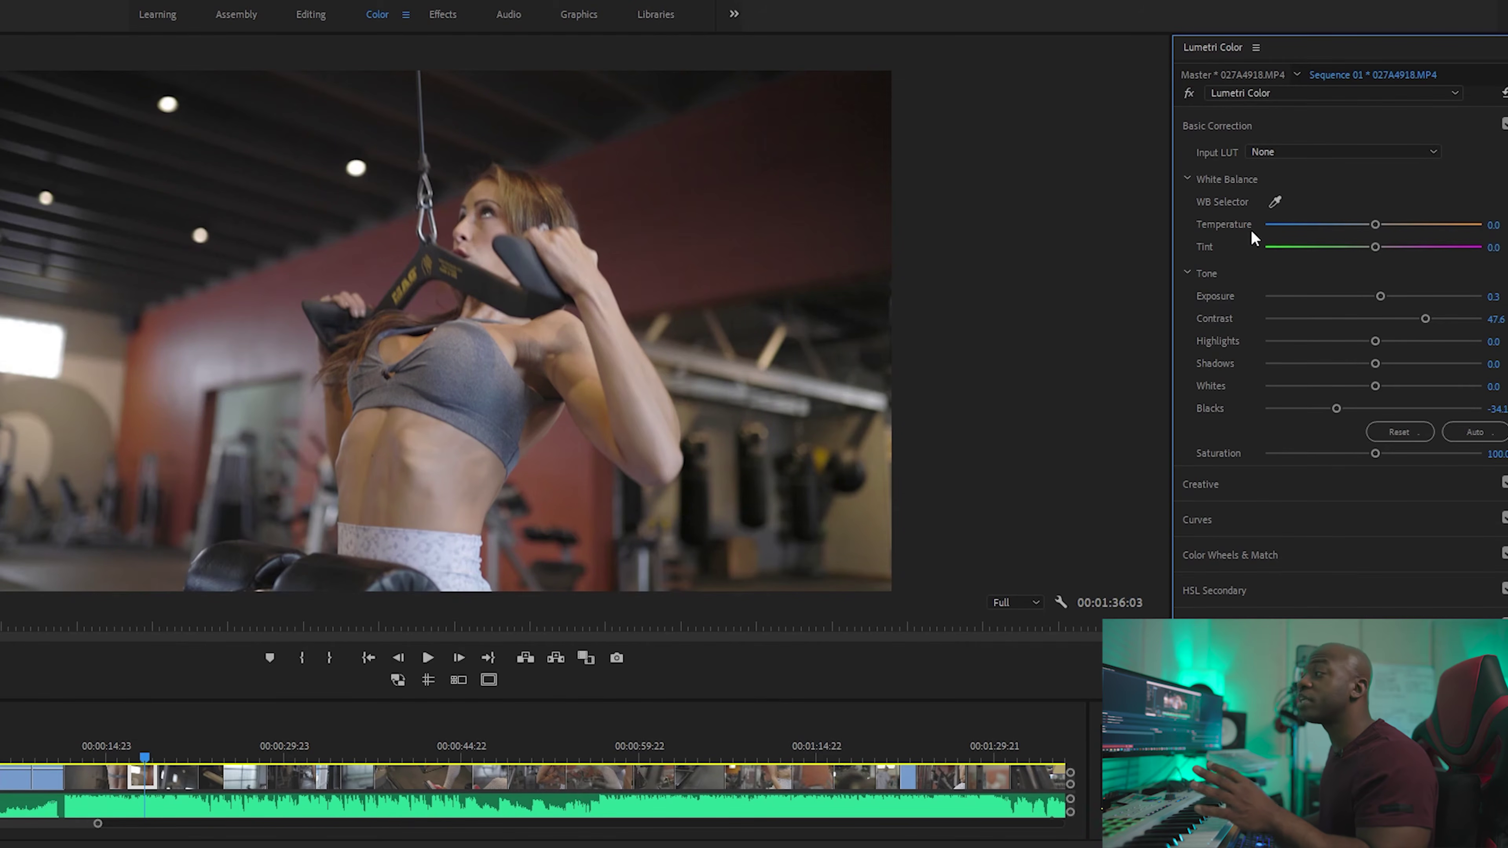
Refine the clip's tone with highlights at about -40.5, exposure 0.4, contrast 50.0 and blacks about -38.1
drag(1375, 339, 1329, 336)
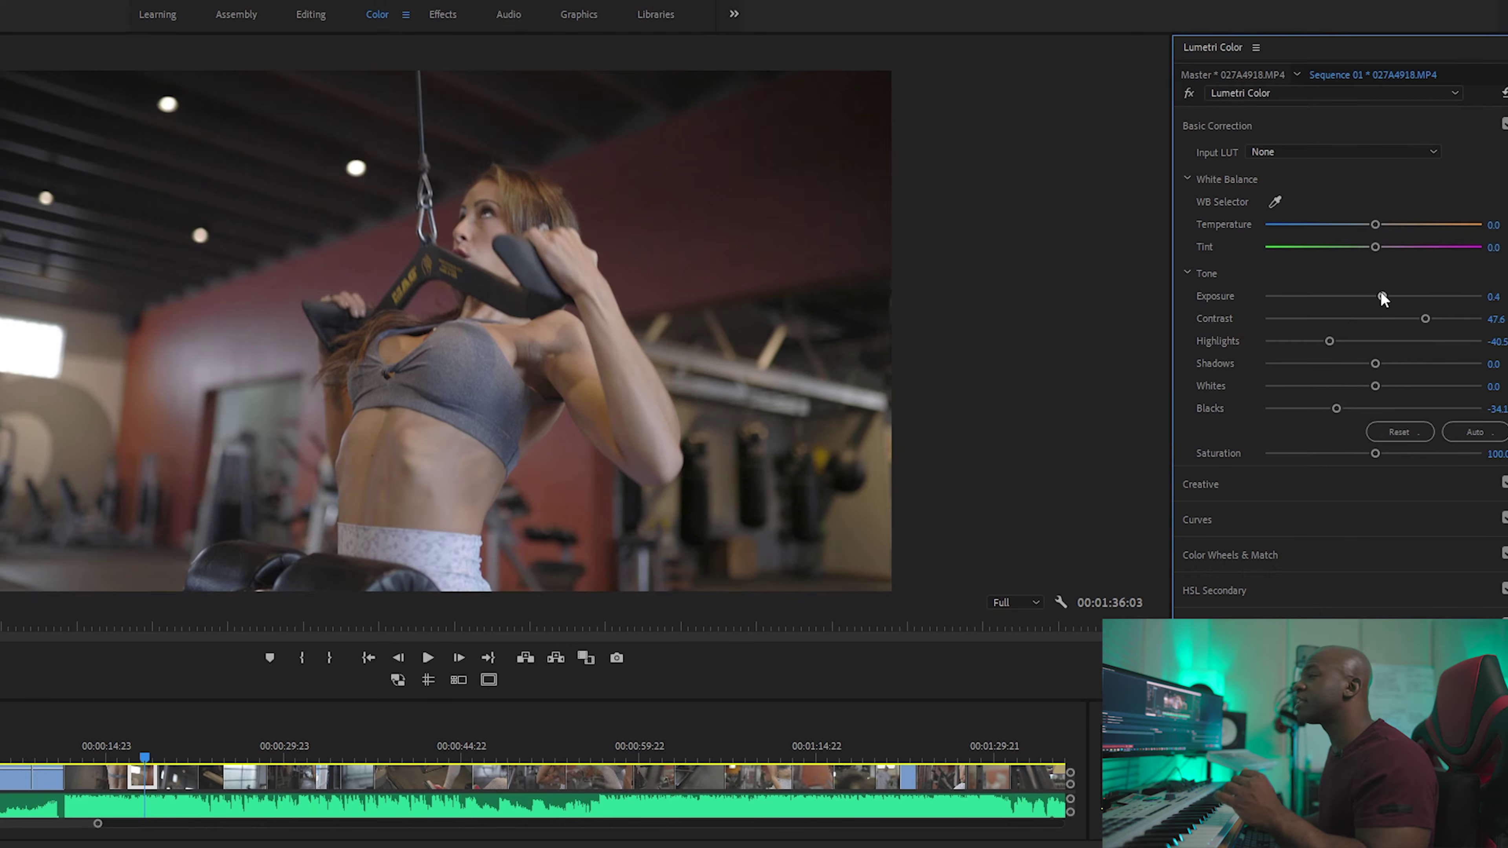
drag(1426, 319, 1428, 319)
drag(1336, 409, 1331, 410)
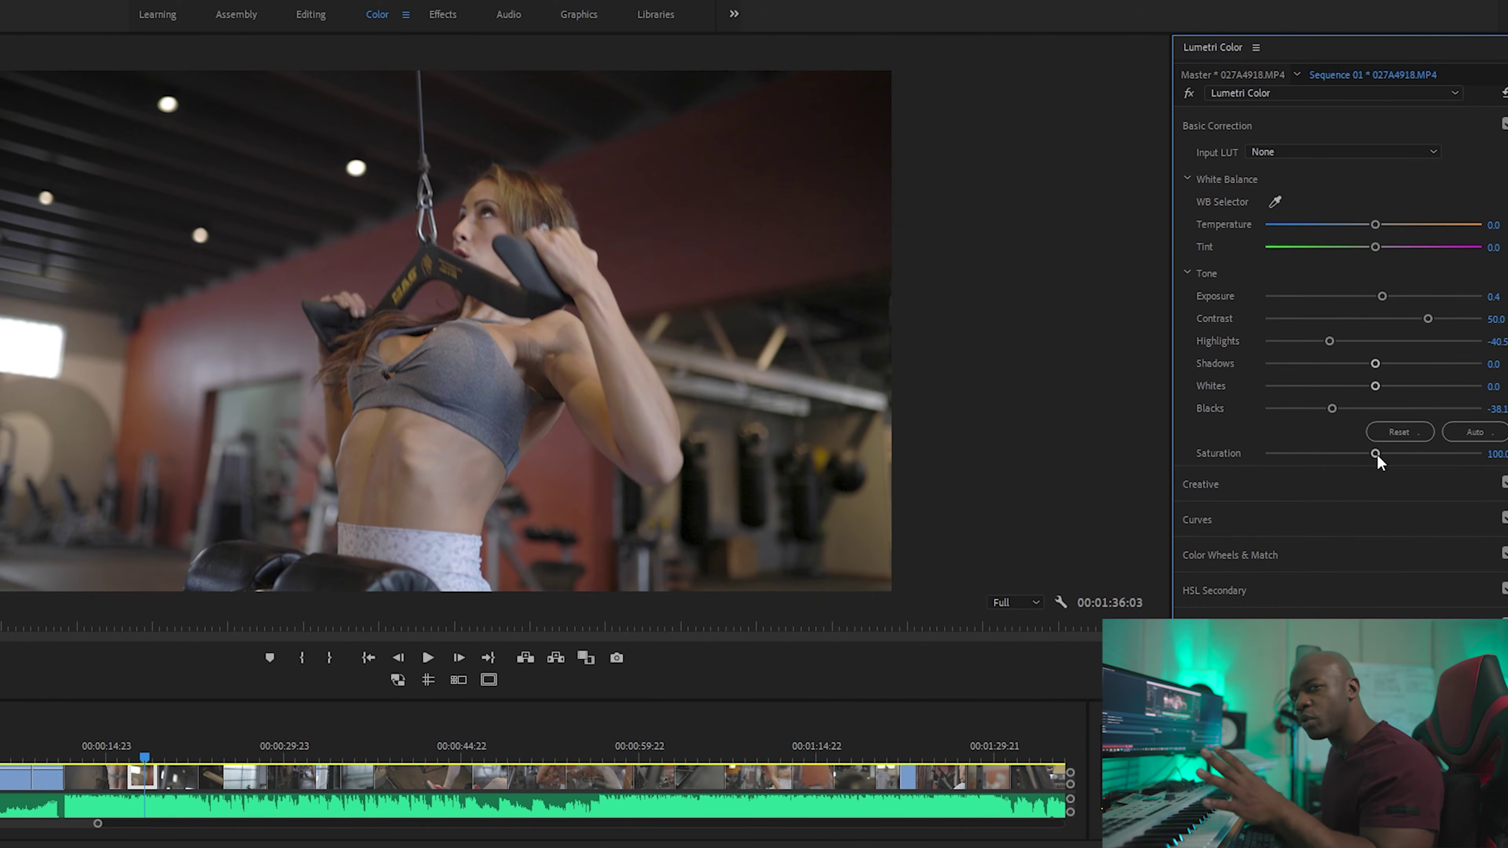
Set the clip's saturation to about 114.3 and tint to 4.0, comparing the picture with the Lumetri effect off and on
drag(1376, 454, 1388, 454)
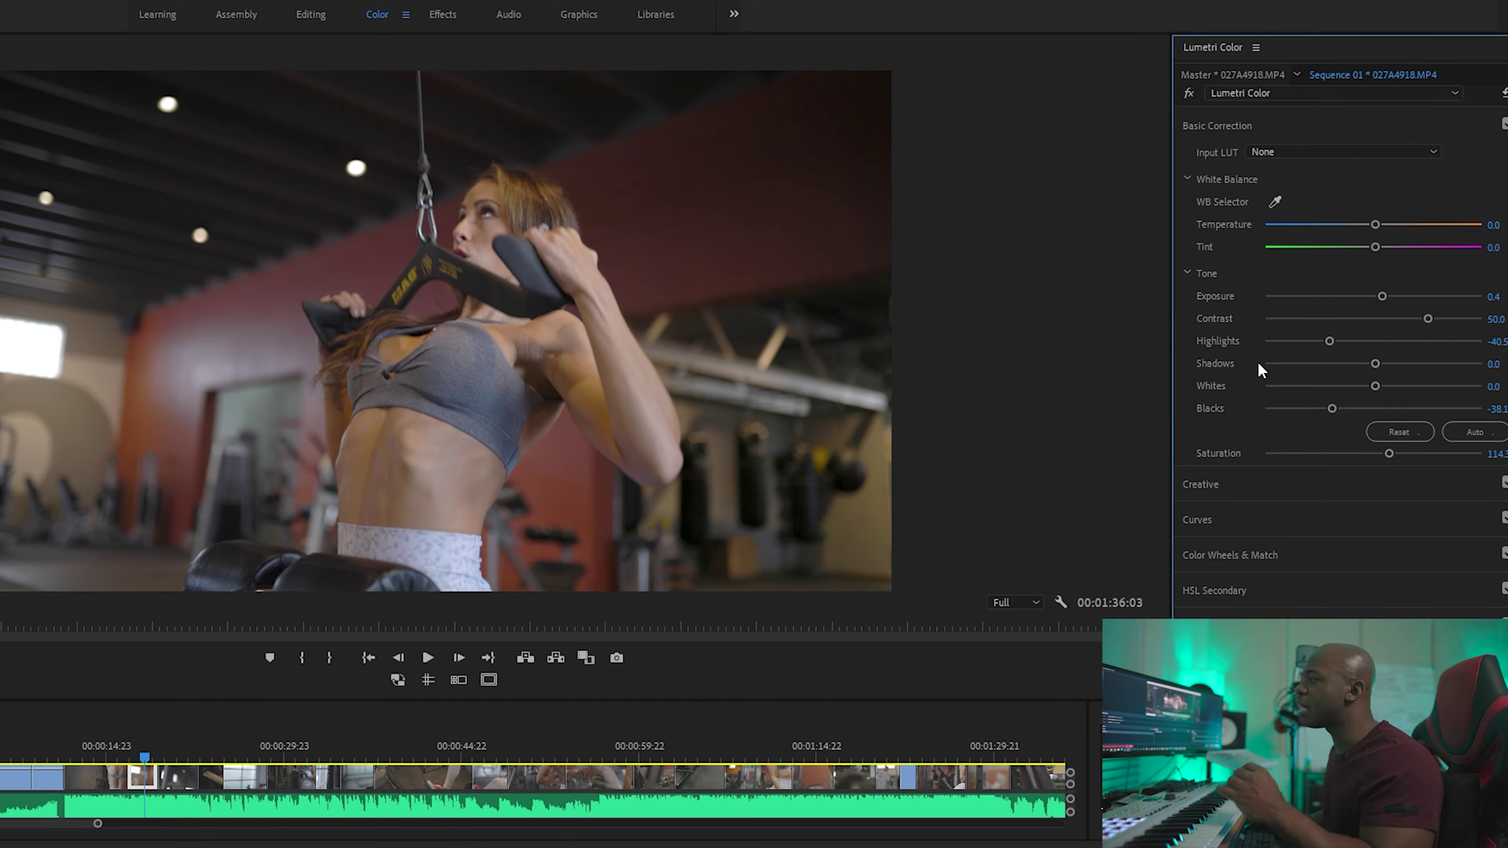
click(1183, 96)
click(1183, 96)
click(1183, 96)
click(1183, 96)
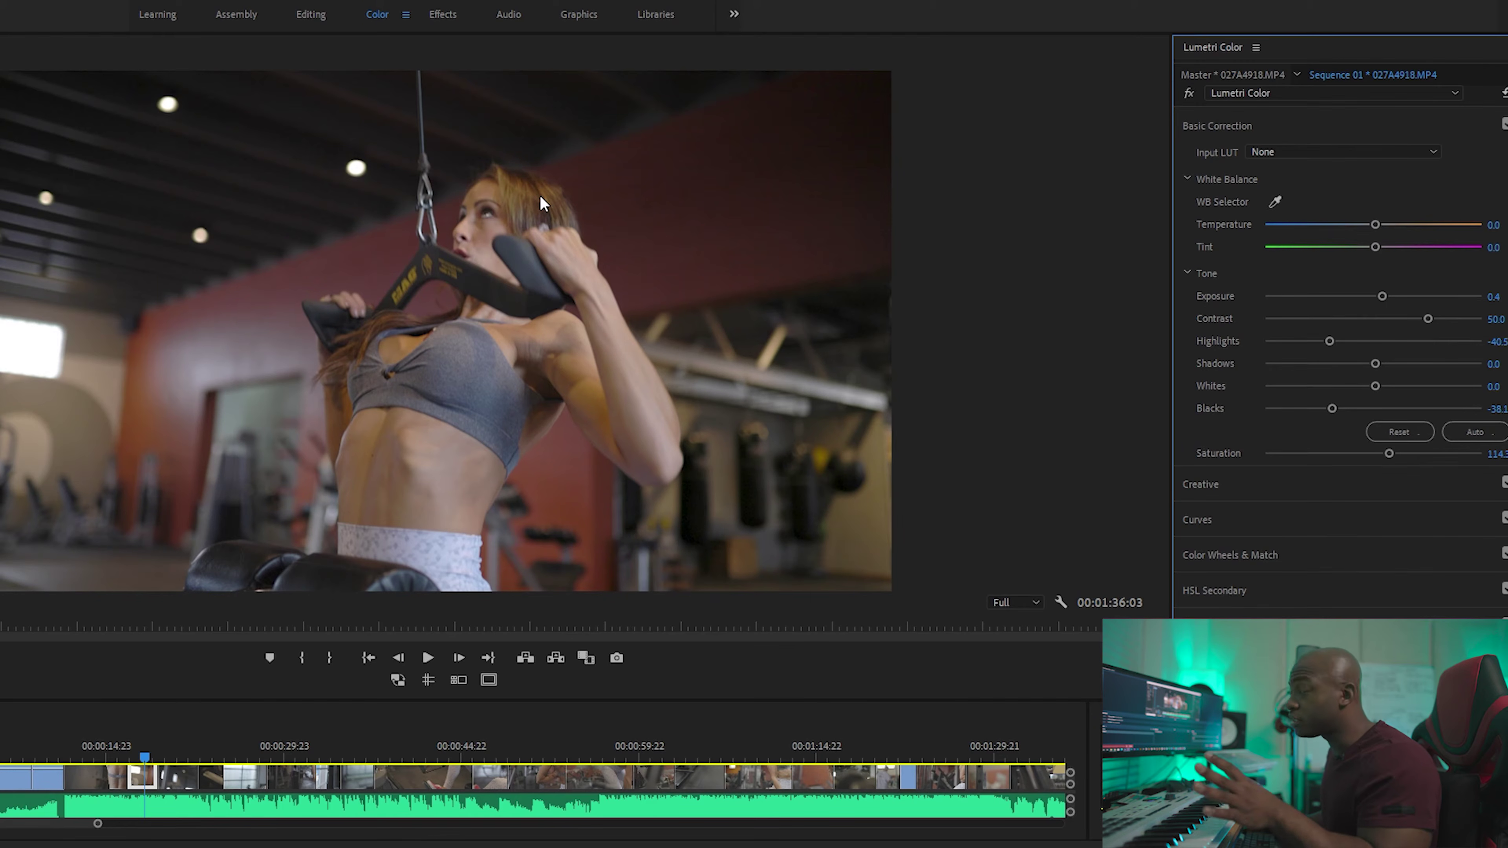
mouse_move(1375, 246)
mouse_down()
mouse_move(1361, 247)
mouse_move(1377, 244)
mouse_up()
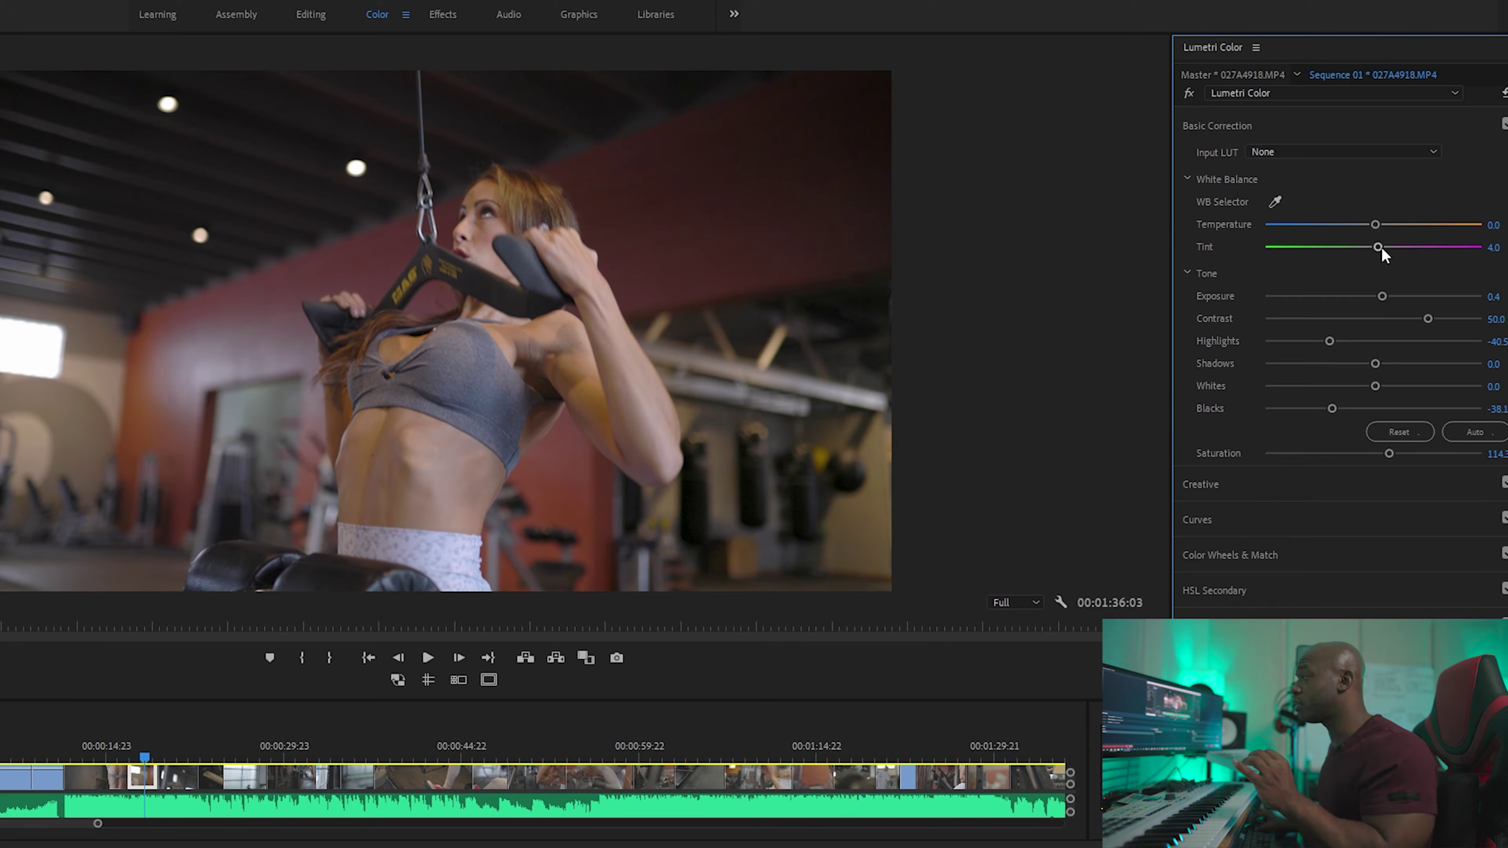
Lower the highlight end of the clip's master RGB curve and lift its black end, with a control point in the shadows
click(1223, 126)
click(1236, 199)
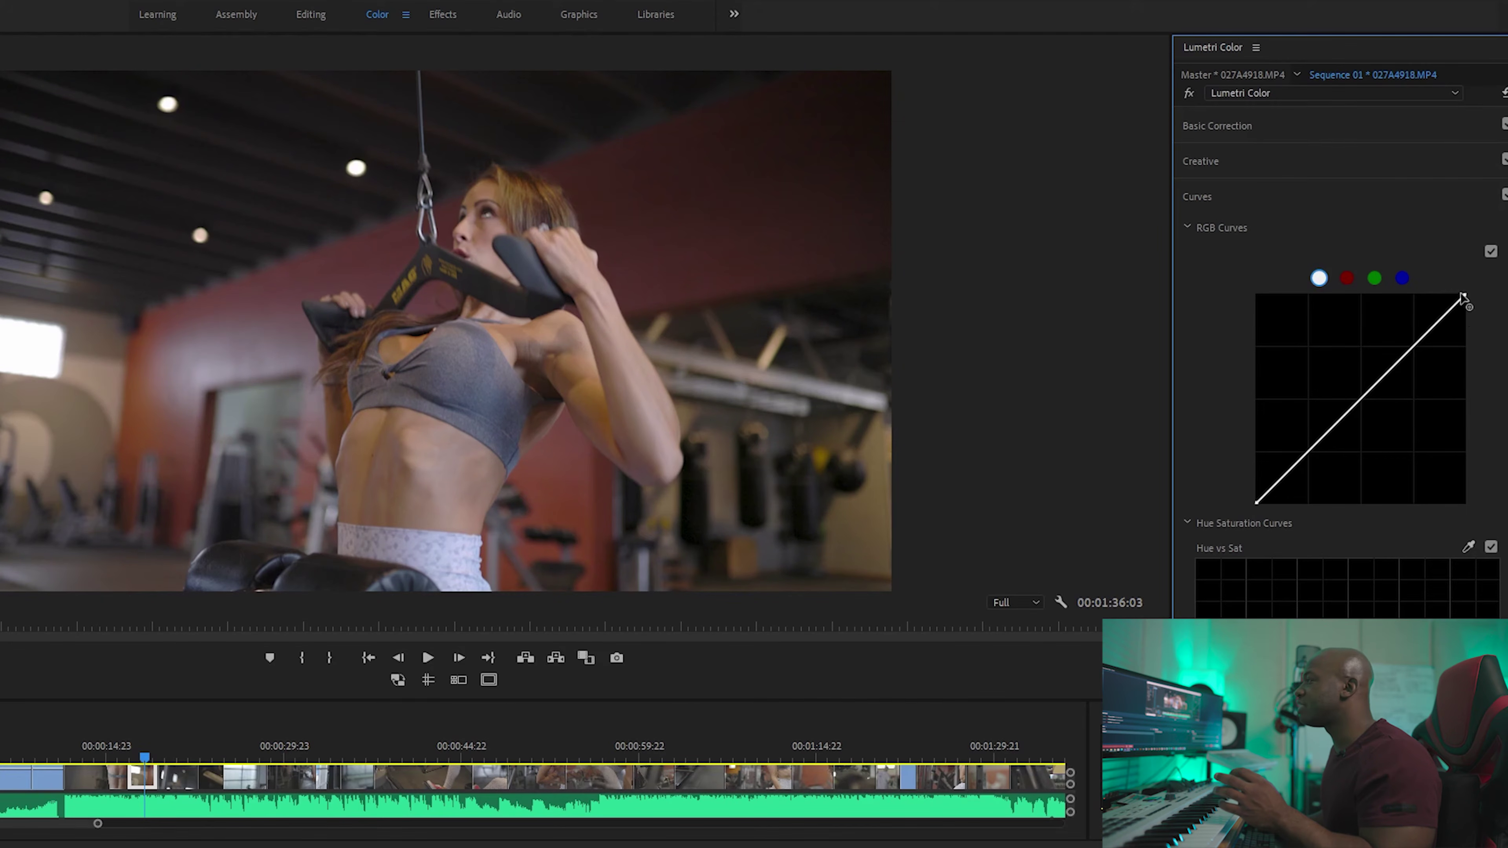
mouse_move(1467, 294)
mouse_down()
mouse_move(1474, 330)
mouse_move(1480, 312)
mouse_up()
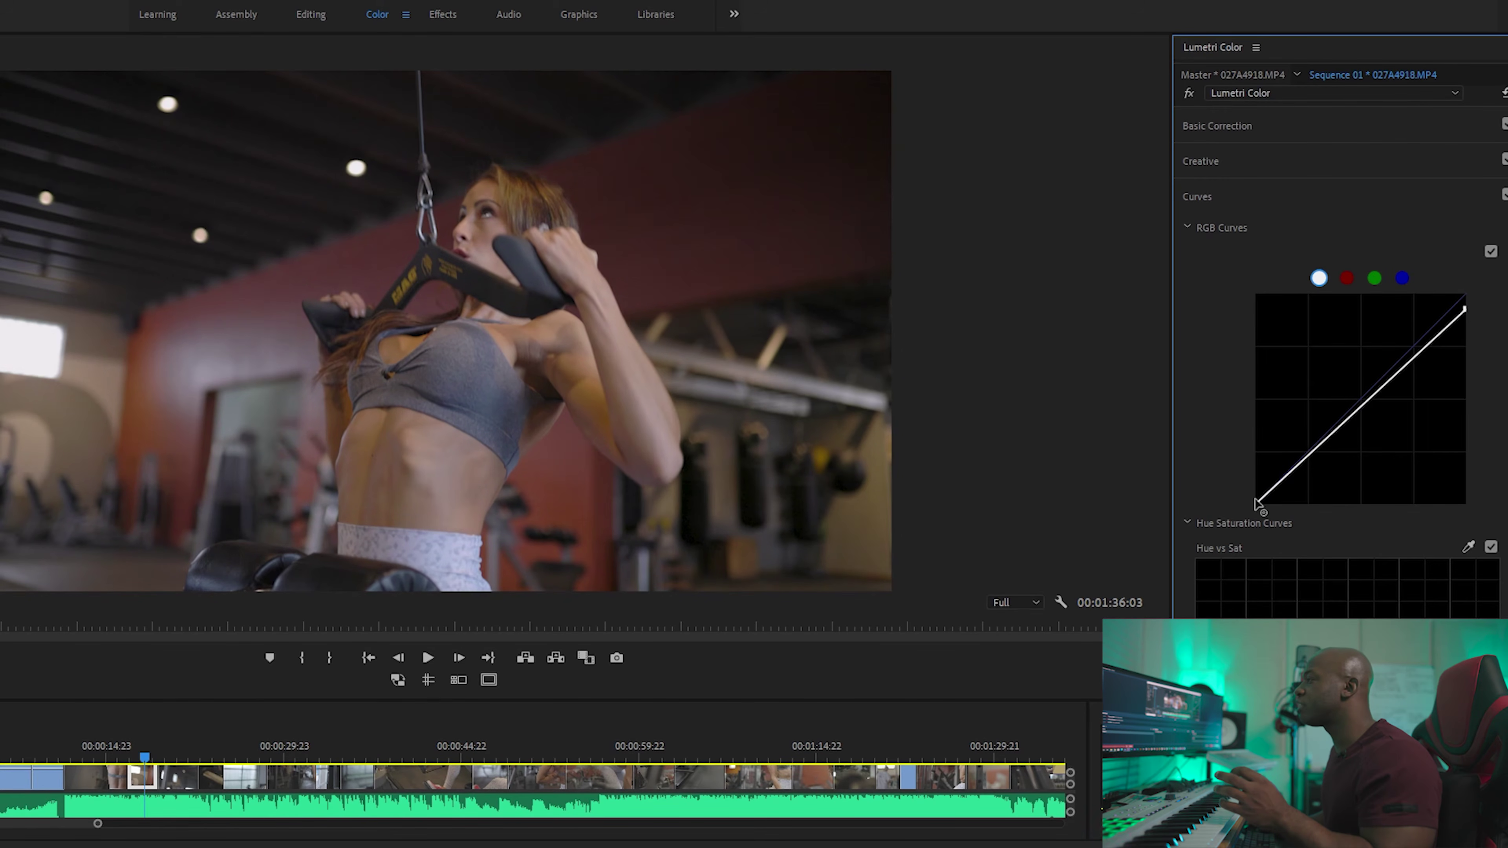
drag(1255, 501, 1292, 469)
Compare the clip with its RGB curves adjustment turned off and on
click(1491, 251)
click(1490, 252)
click(1491, 251)
click(1491, 252)
click(1491, 251)
click(1491, 252)
click(1491, 252)
click(1491, 251)
click(1491, 252)
click(1491, 251)
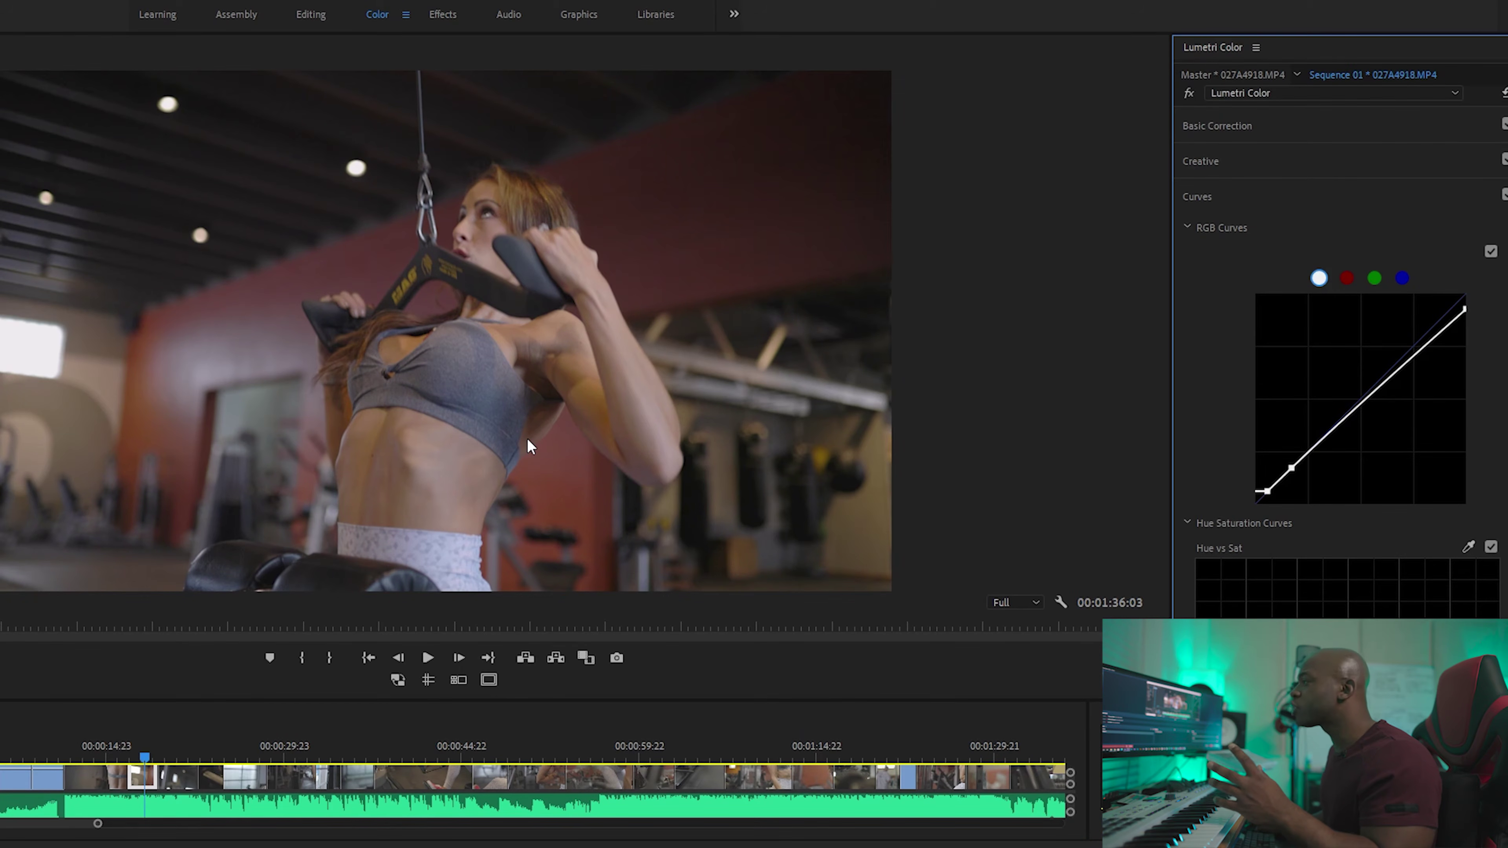
Sample the woman's hair for the Hue vs Sat curve, try its orange point higher and lower, and reset the curve
scroll(1342, 356, down, 5)
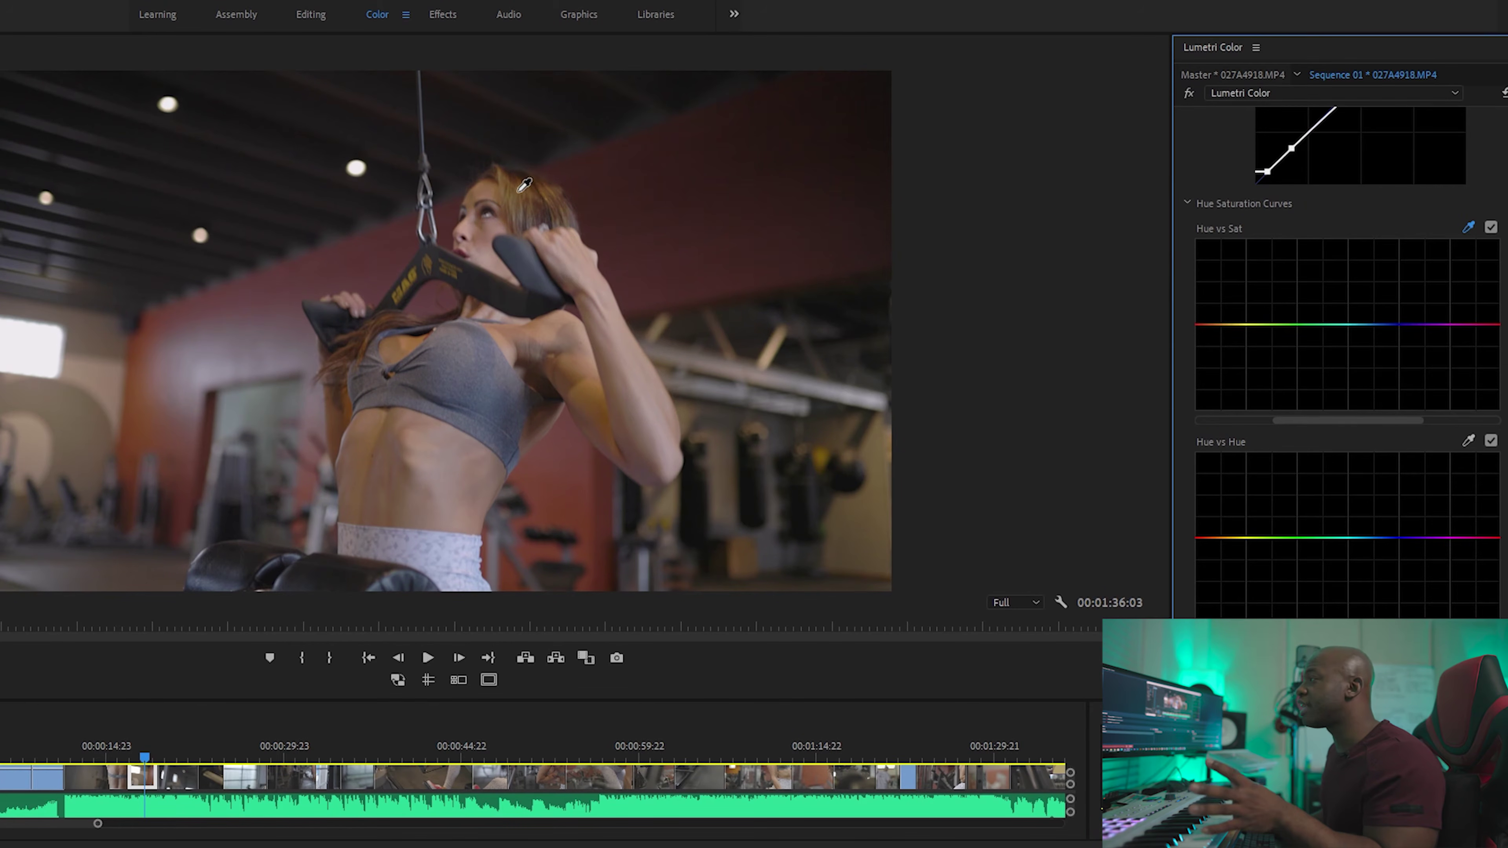
click(524, 184)
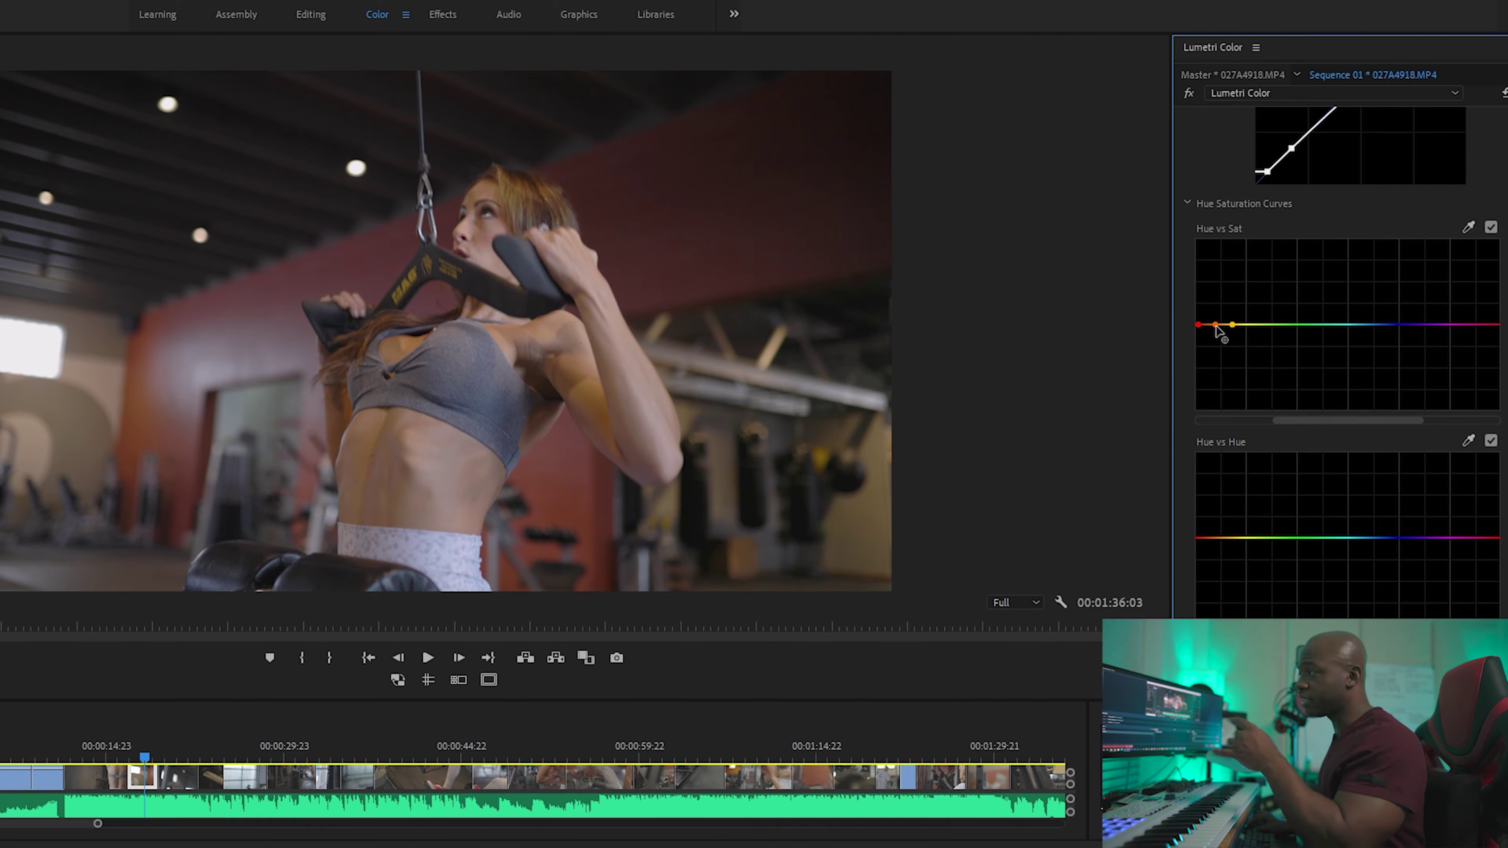
mouse_move(1216, 326)
mouse_down()
mouse_move(1218, 274)
mouse_move(1219, 347)
mouse_move(1217, 297)
mouse_up()
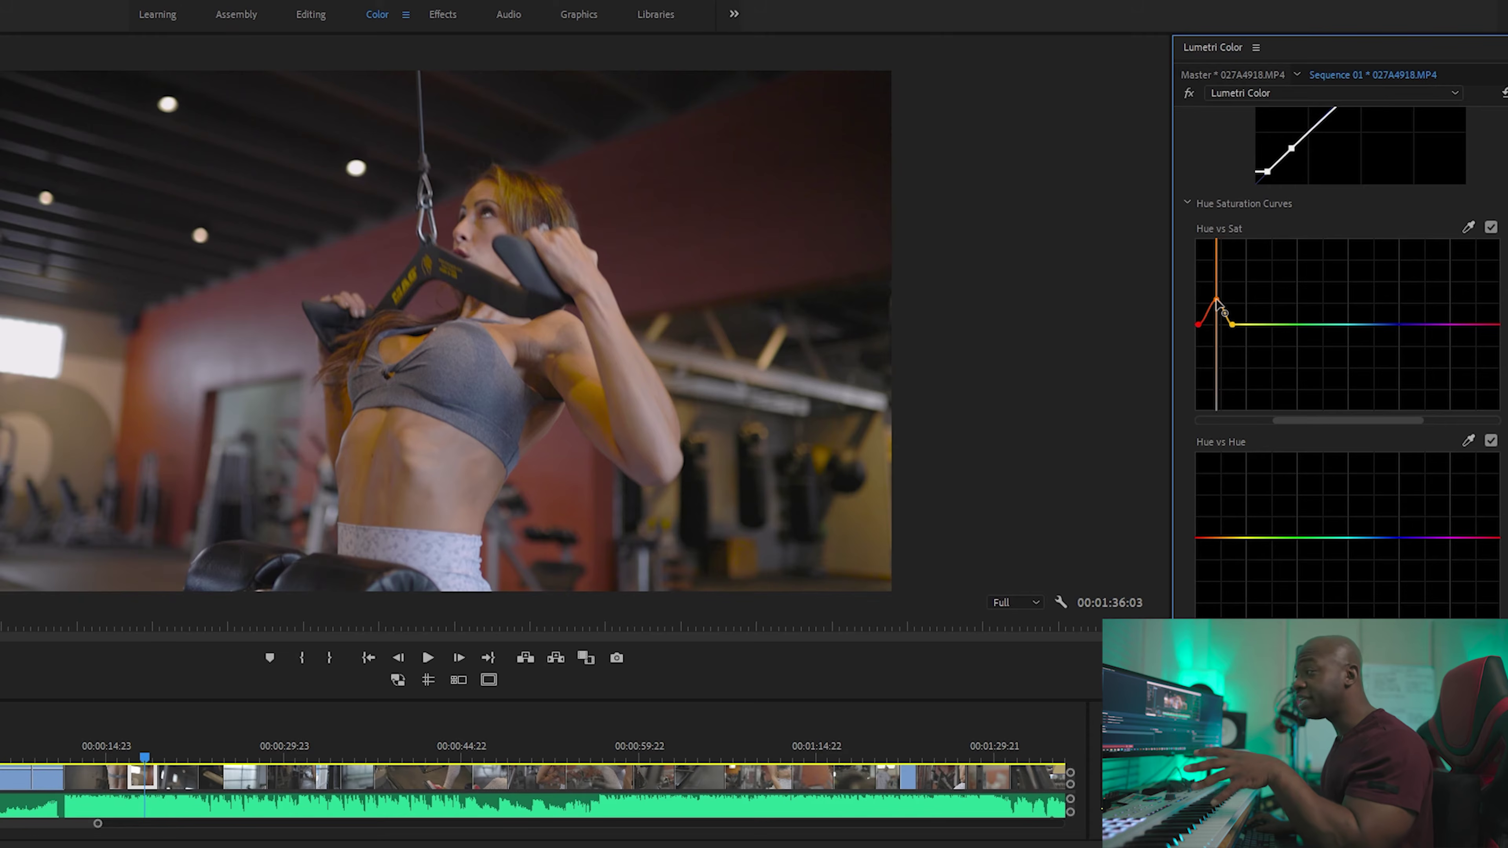
drag(1216, 302, 1218, 351)
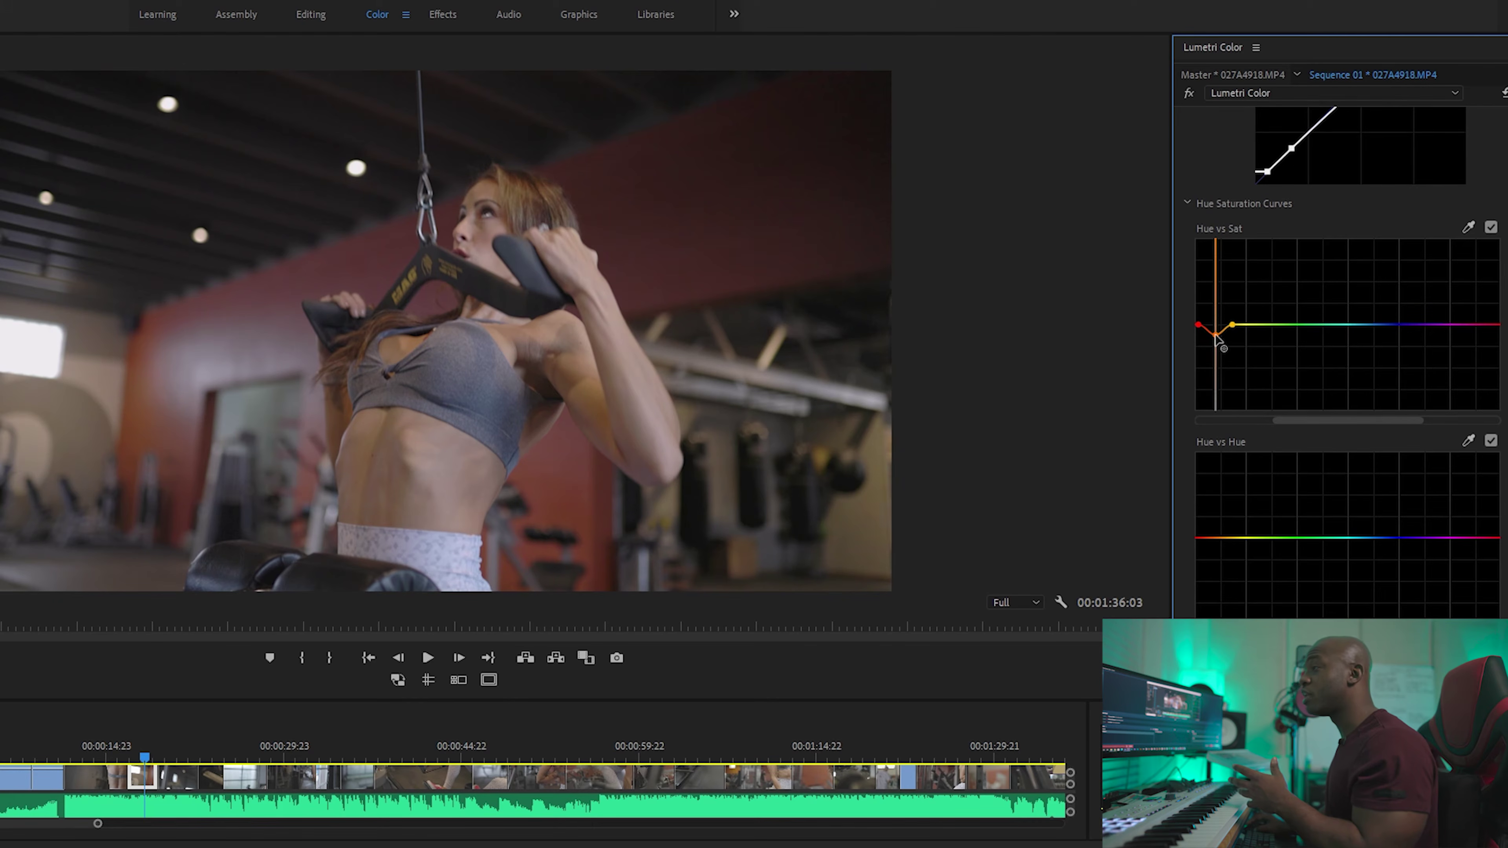
double_click(1217, 337)
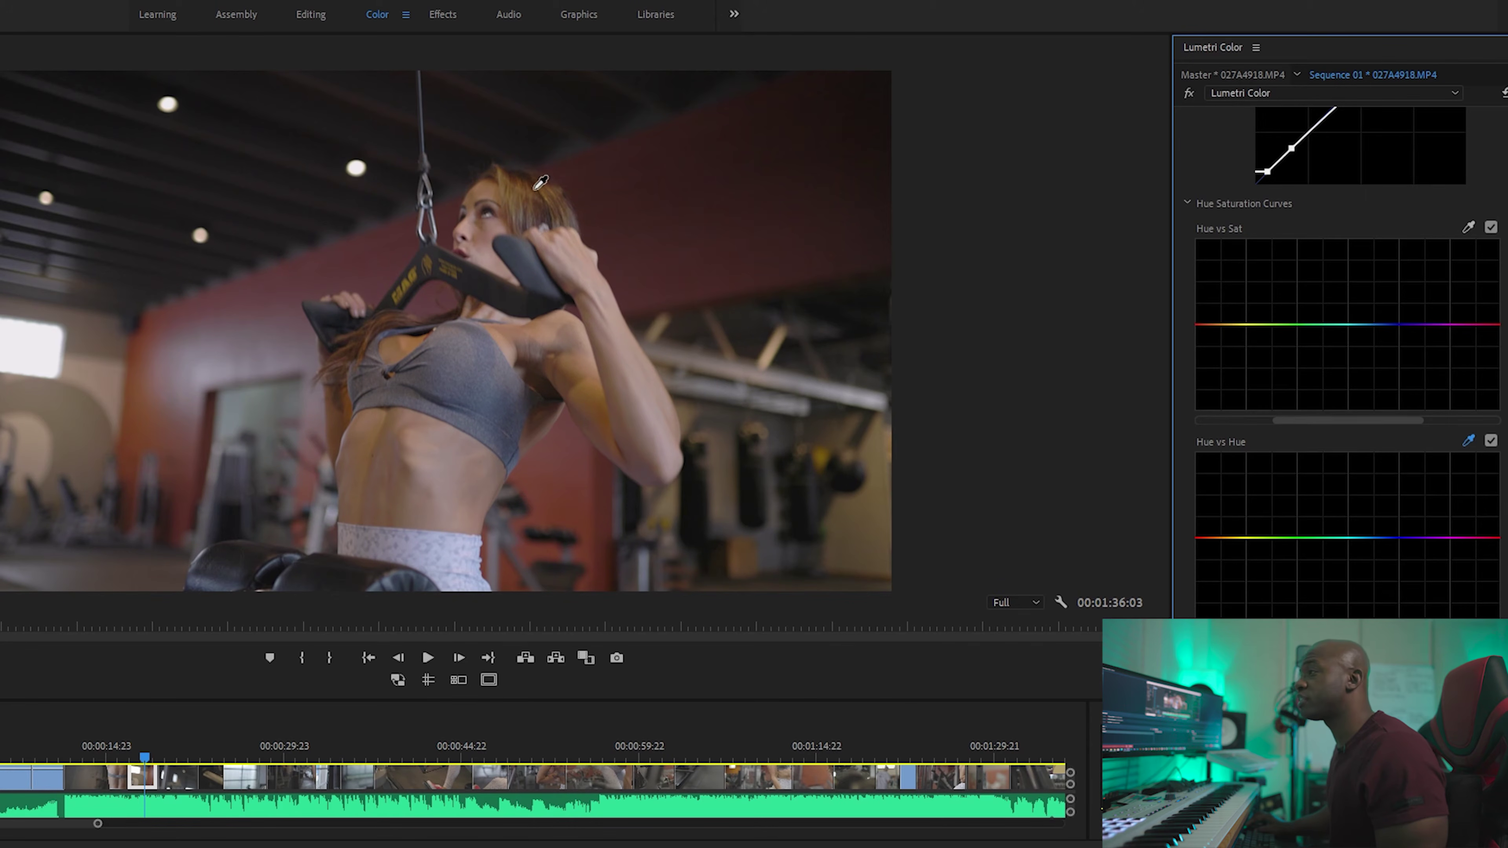
Raise the orange point sampled from the woman's hair slightly on the Hue vs Hue curve
drag(1214, 538, 1213, 534)
drag(1215, 534, 1214, 534)
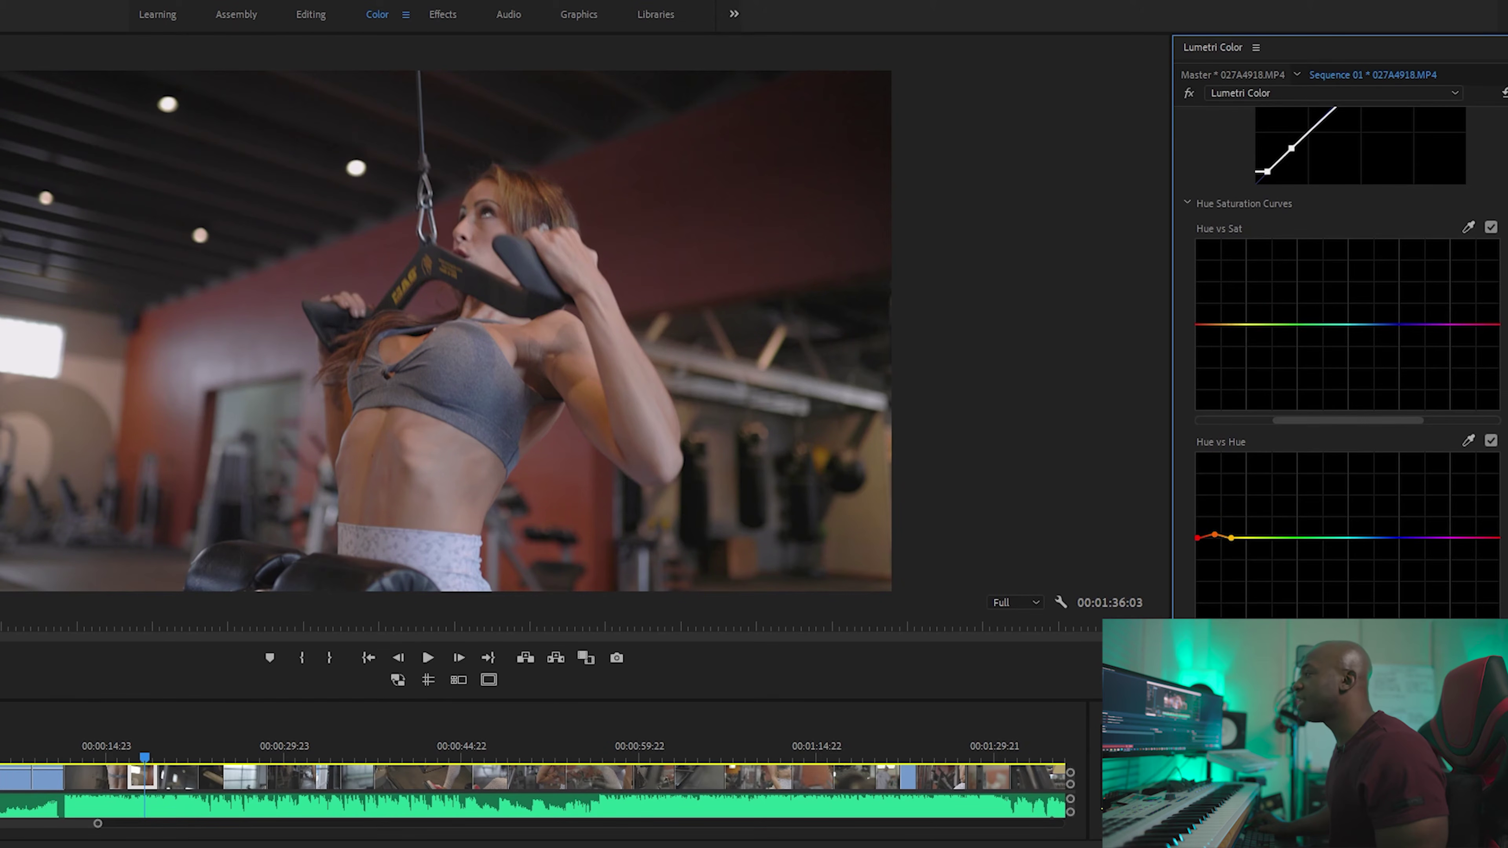
Compare the woman's hair color several times with the Hue vs Hue curve turned off and on
click(1490, 441)
click(1490, 441)
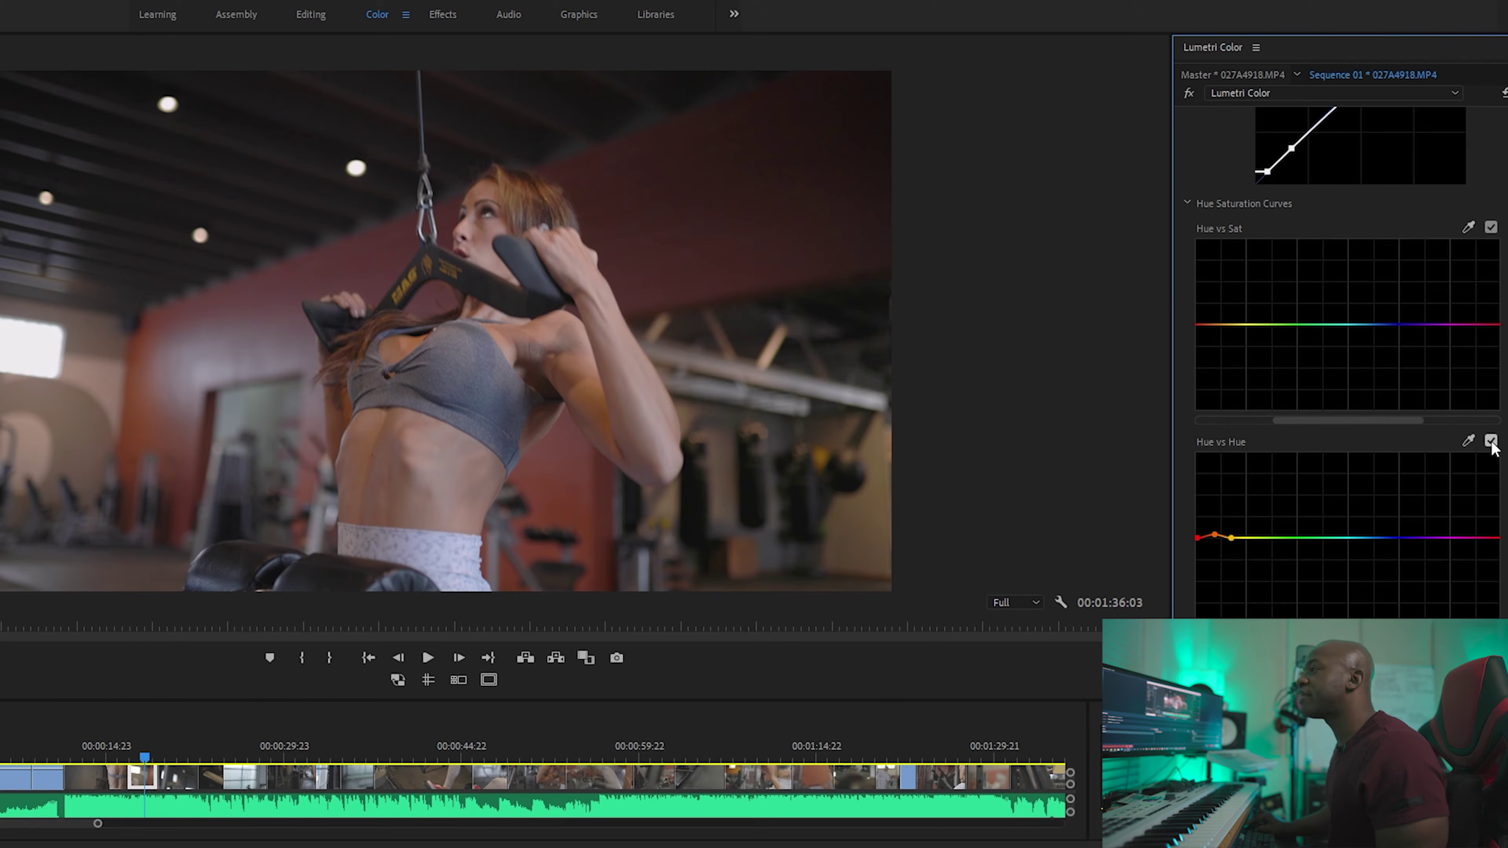
click(1491, 442)
click(1491, 441)
click(1490, 441)
click(1491, 441)
click(1491, 441)
click(1490, 441)
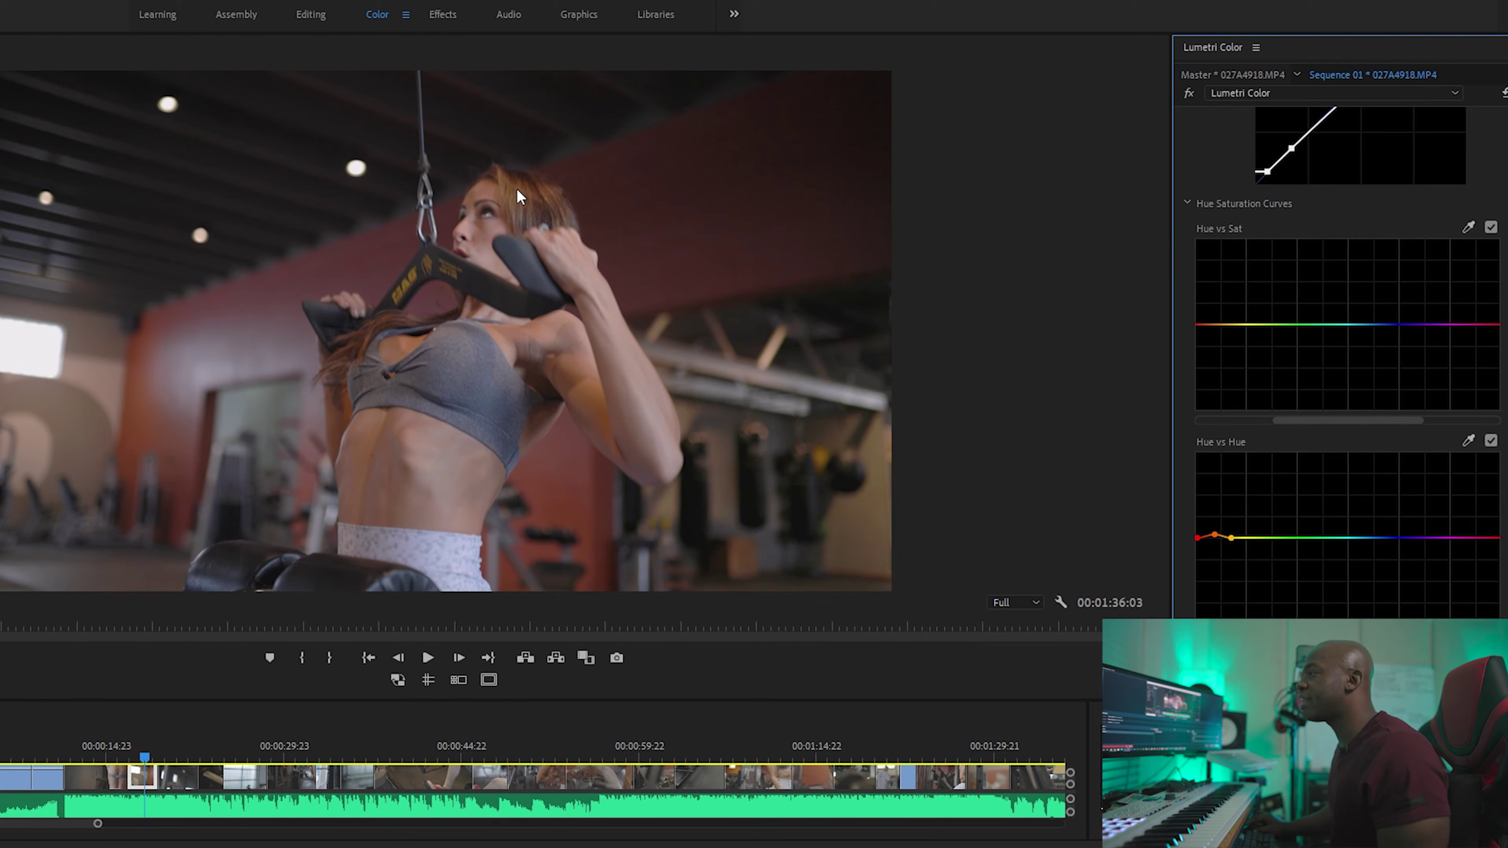
click(1490, 441)
click(1490, 441)
click(1491, 442)
click(1491, 442)
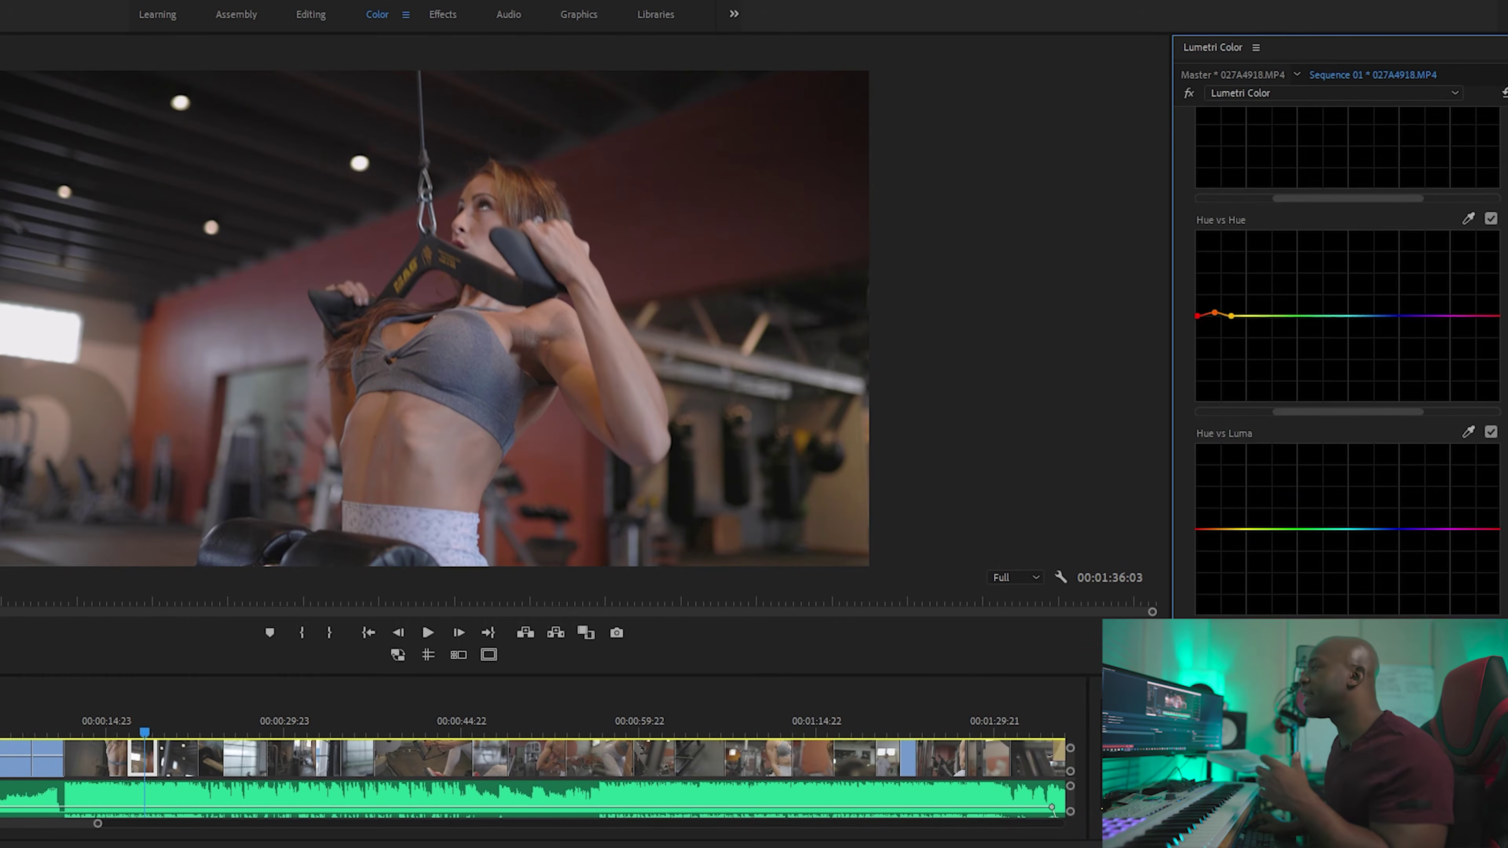
Try the sampled orange-red point of the Hue vs Luma curve higher and slightly lower, and reset the curve
scroll(1435, 420, down, 2)
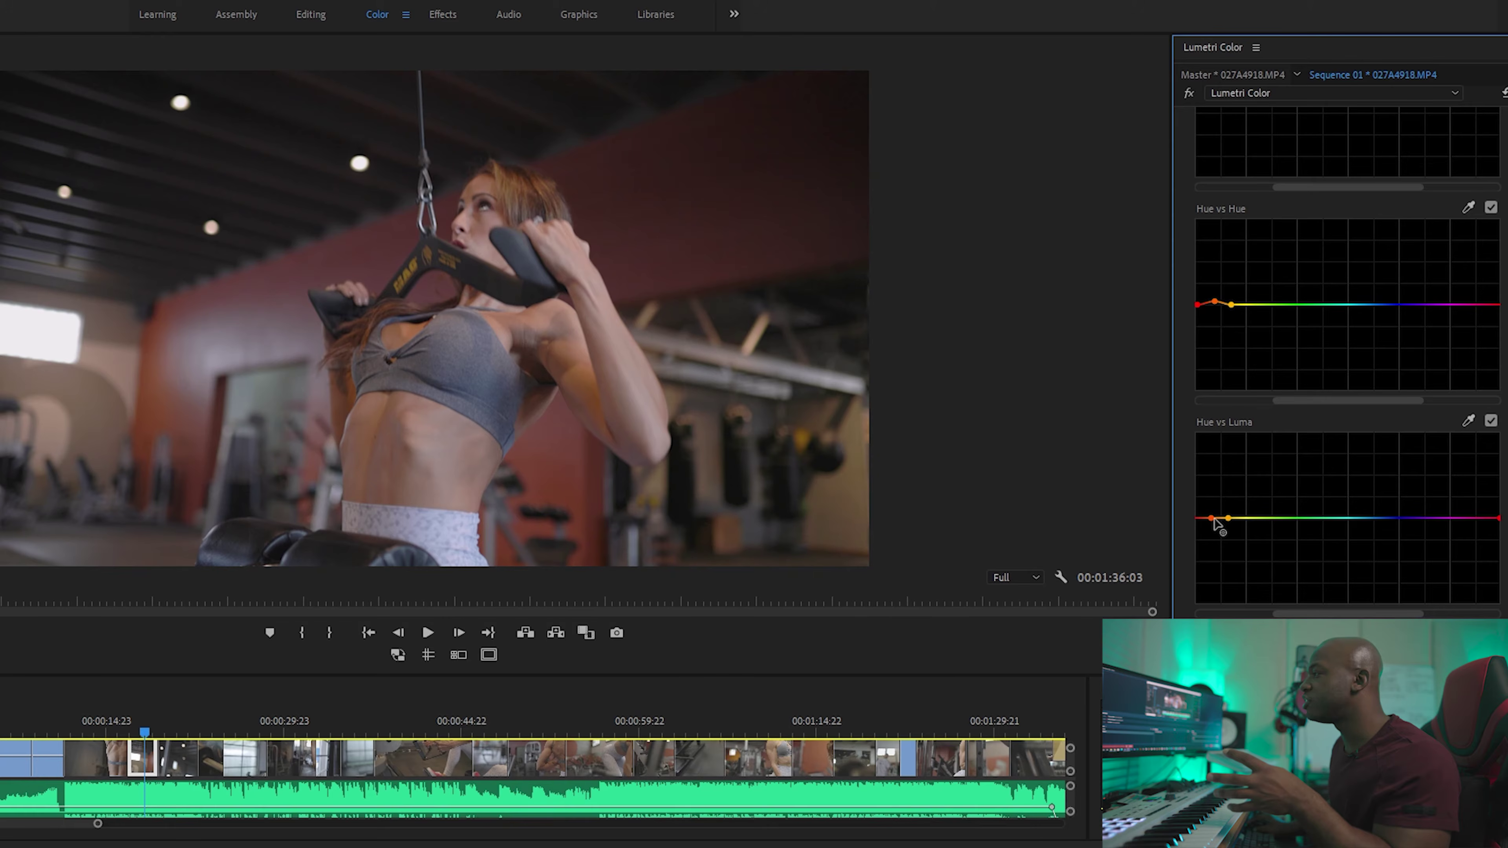
drag(1213, 519, 1213, 494)
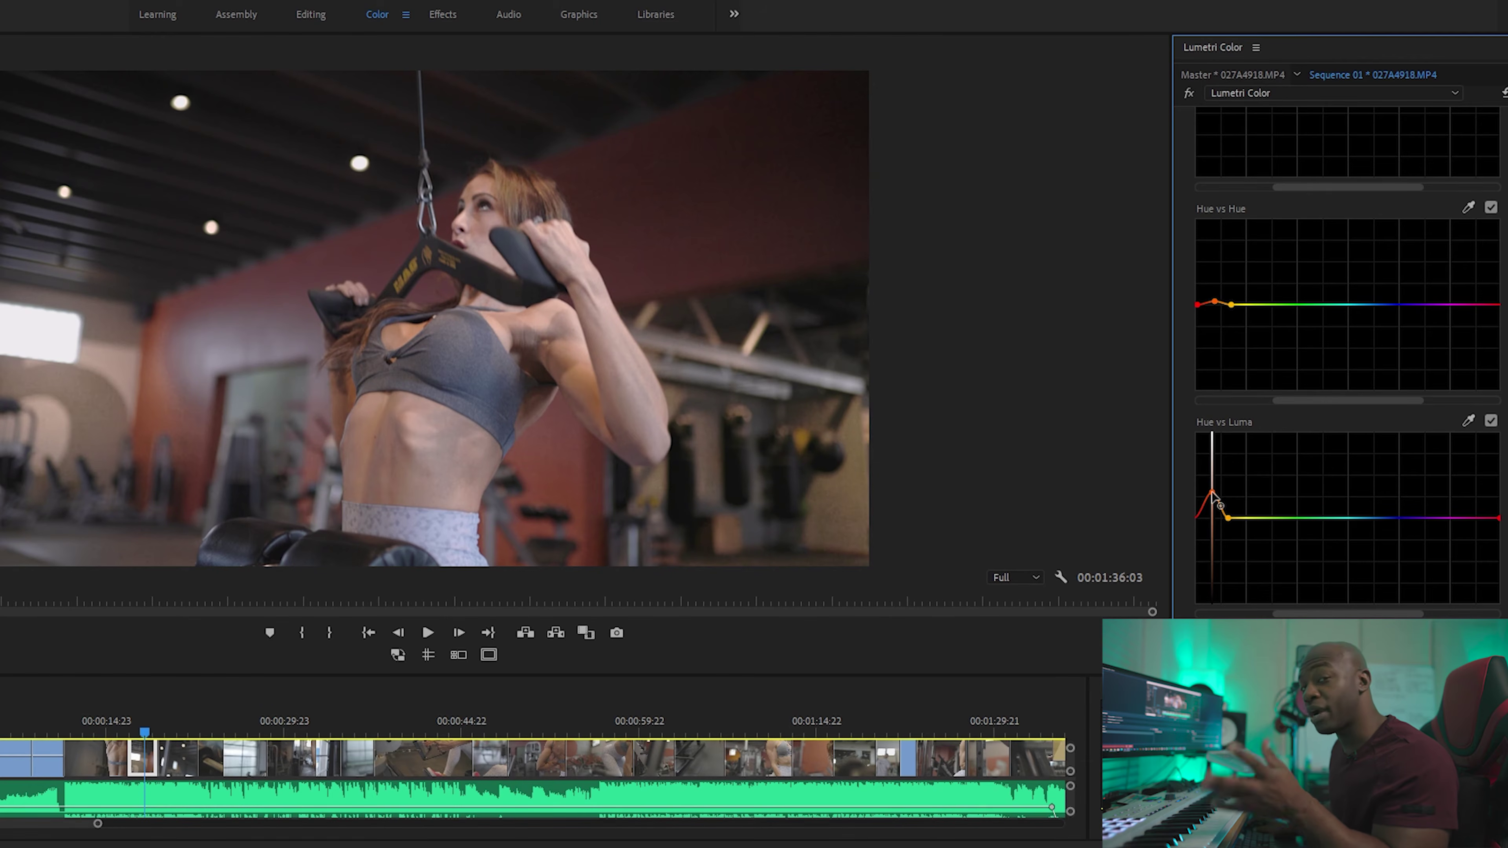
mouse_move(1212, 494)
mouse_down()
mouse_move(1205, 556)
mouse_move(1208, 523)
mouse_up()
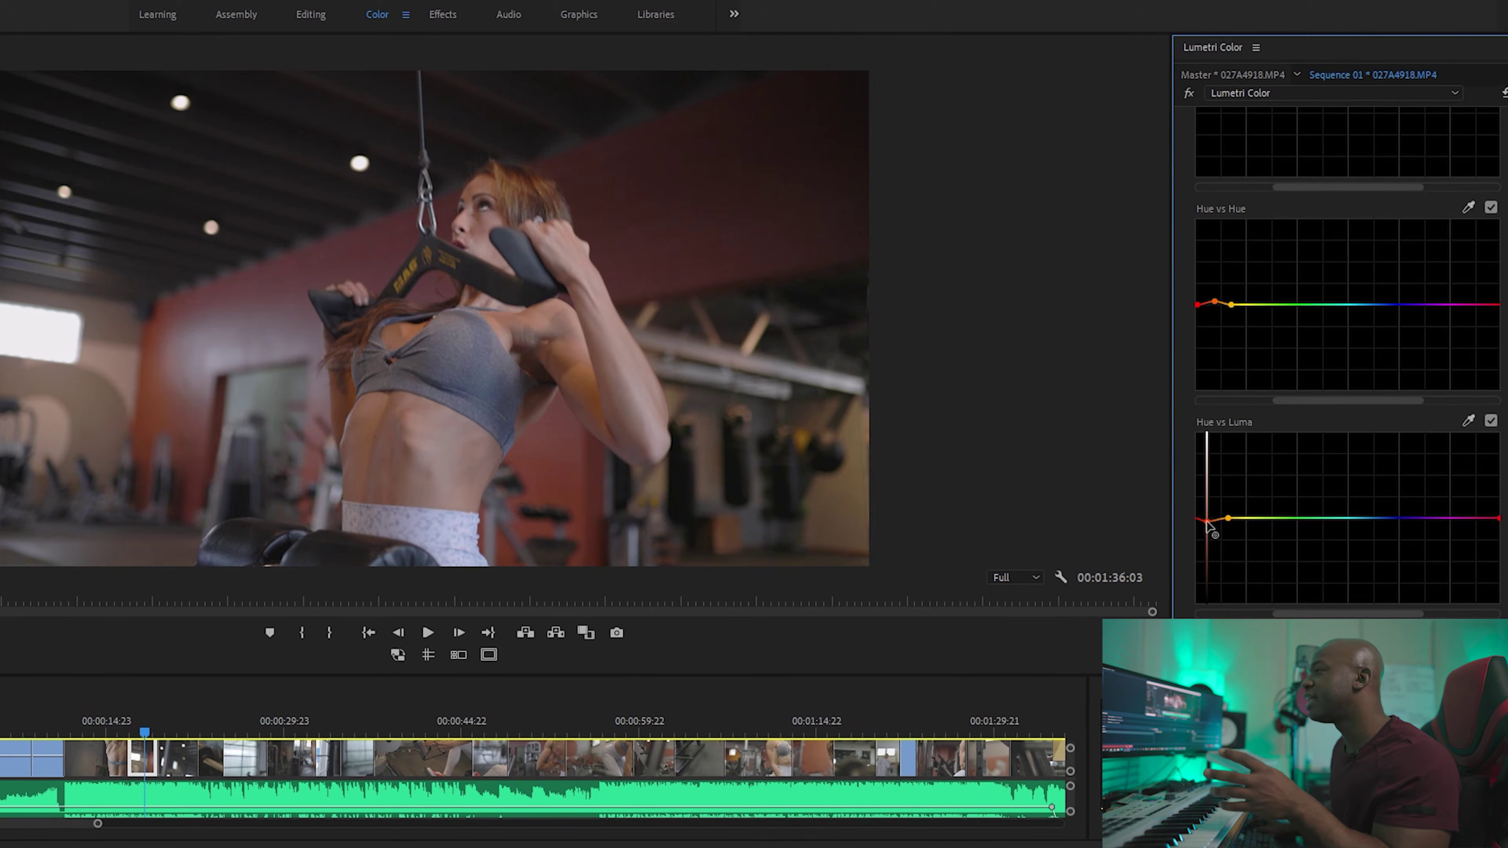
click(1491, 420)
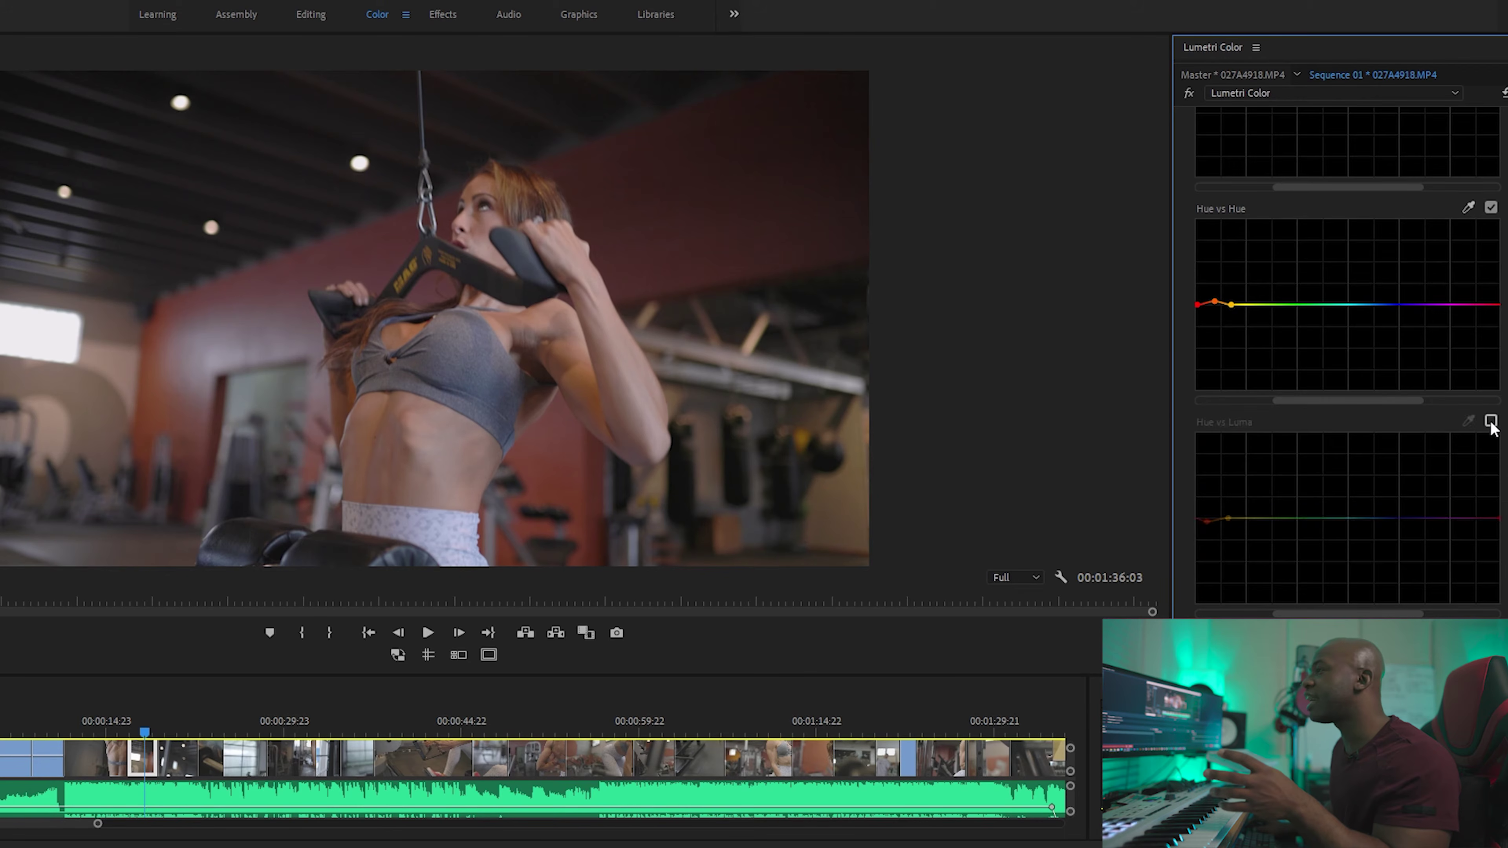
click(1490, 420)
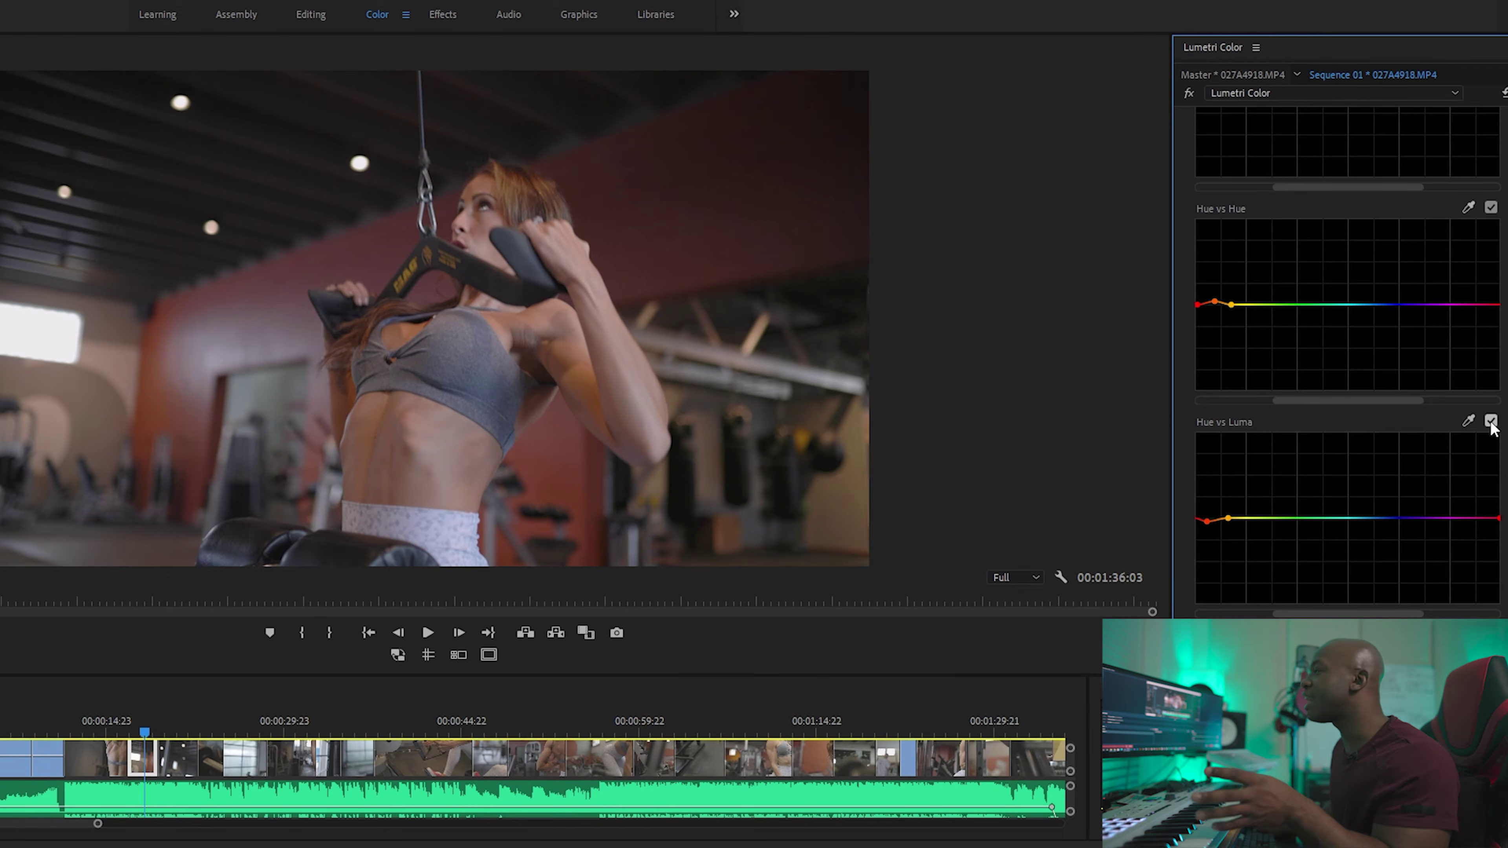
double_click(1234, 521)
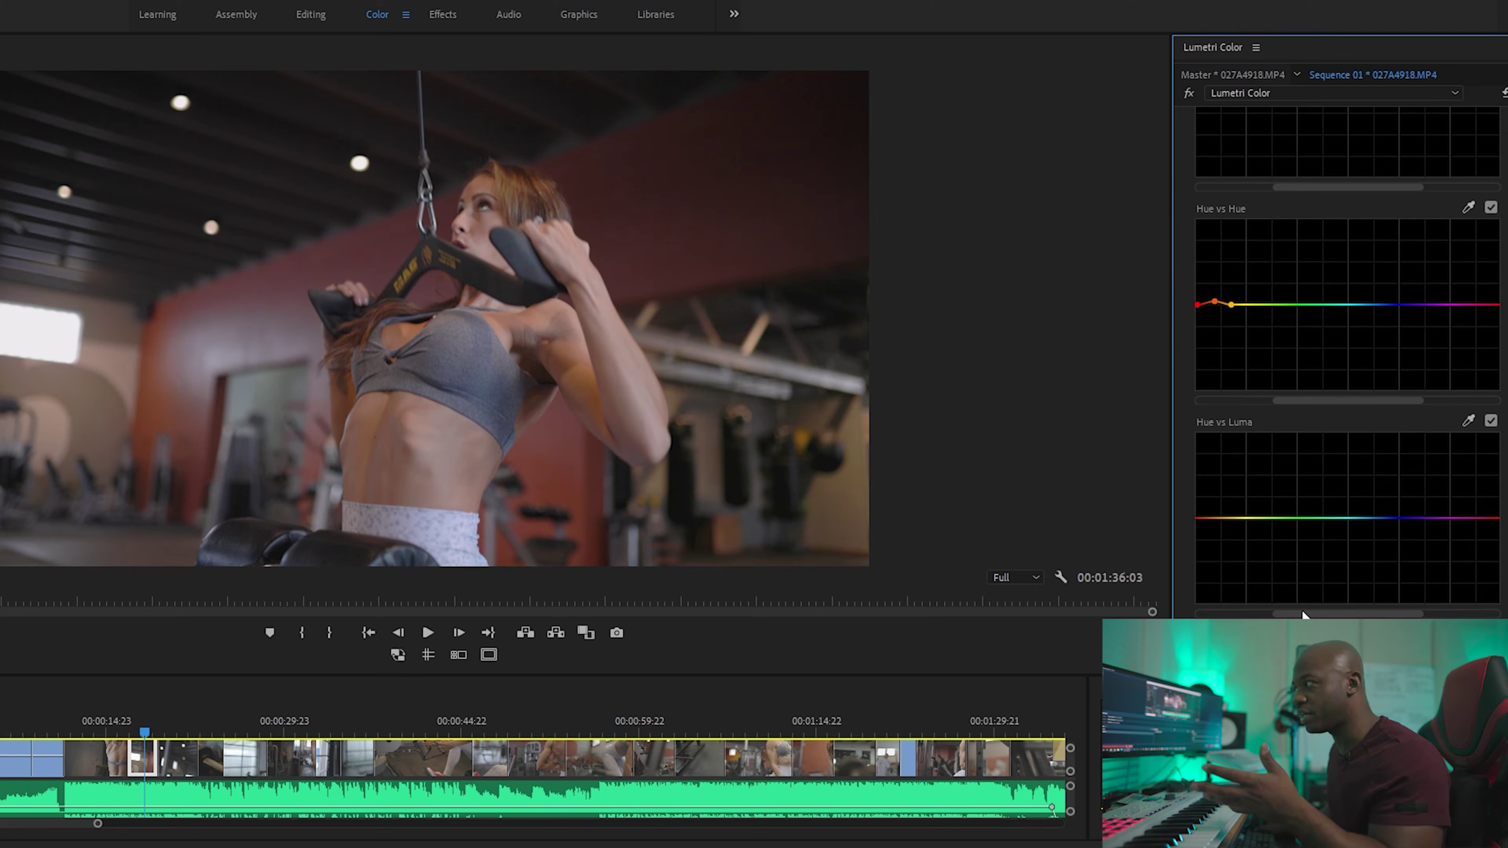
Compare the clip with its whole Lumetri Color effect turned off and on
scroll(1319, 398, down, 5)
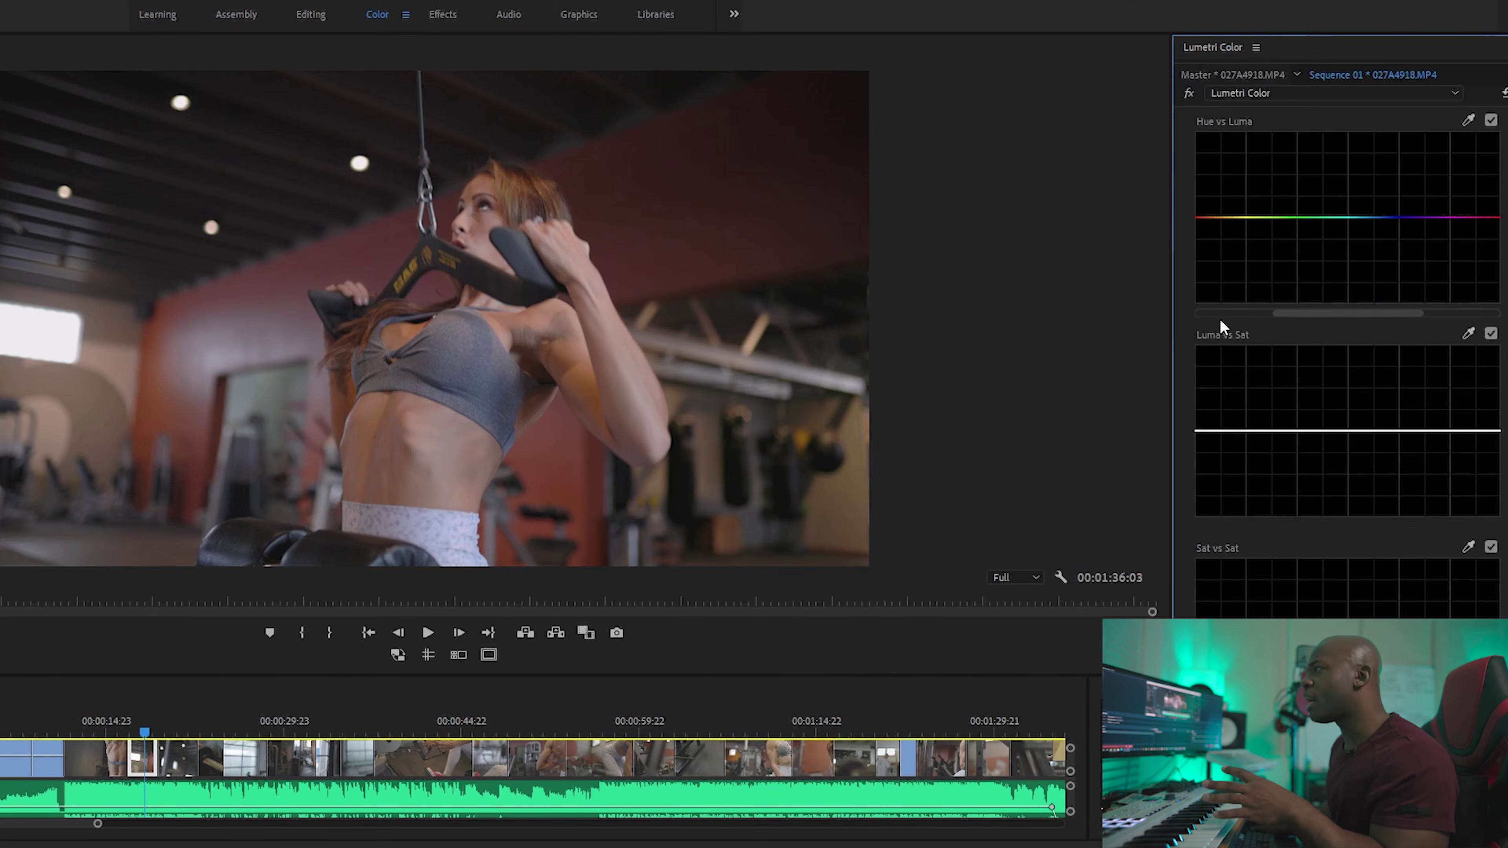
click(1189, 93)
click(1189, 93)
click(1189, 93)
click(1189, 93)
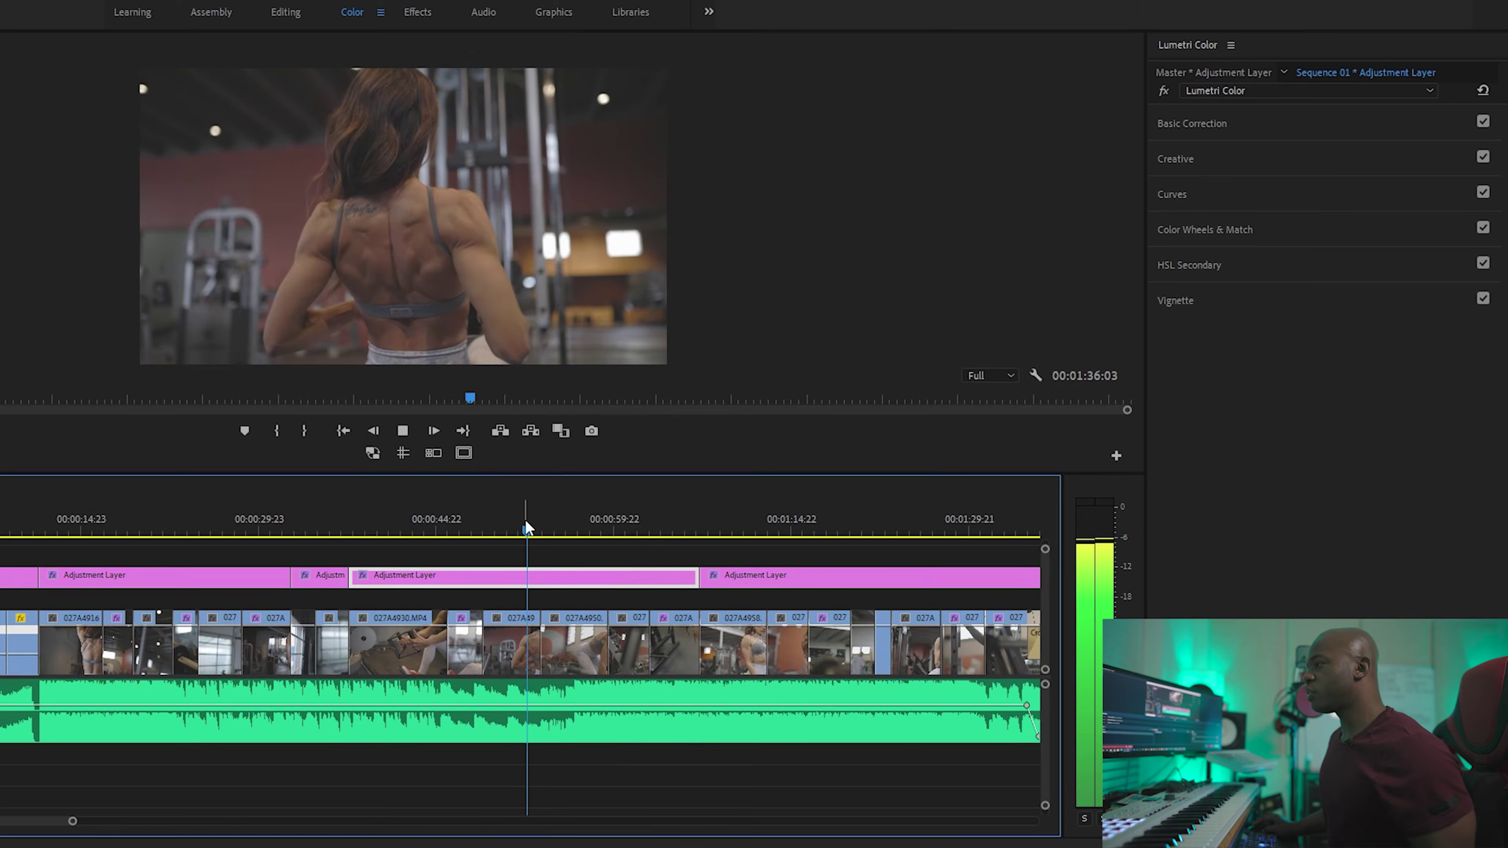
Review the rowing footage around 00:00:59:22, select clip 027A4950 and set its basic correction contrast to about 42.9
drag(525, 520, 563, 524)
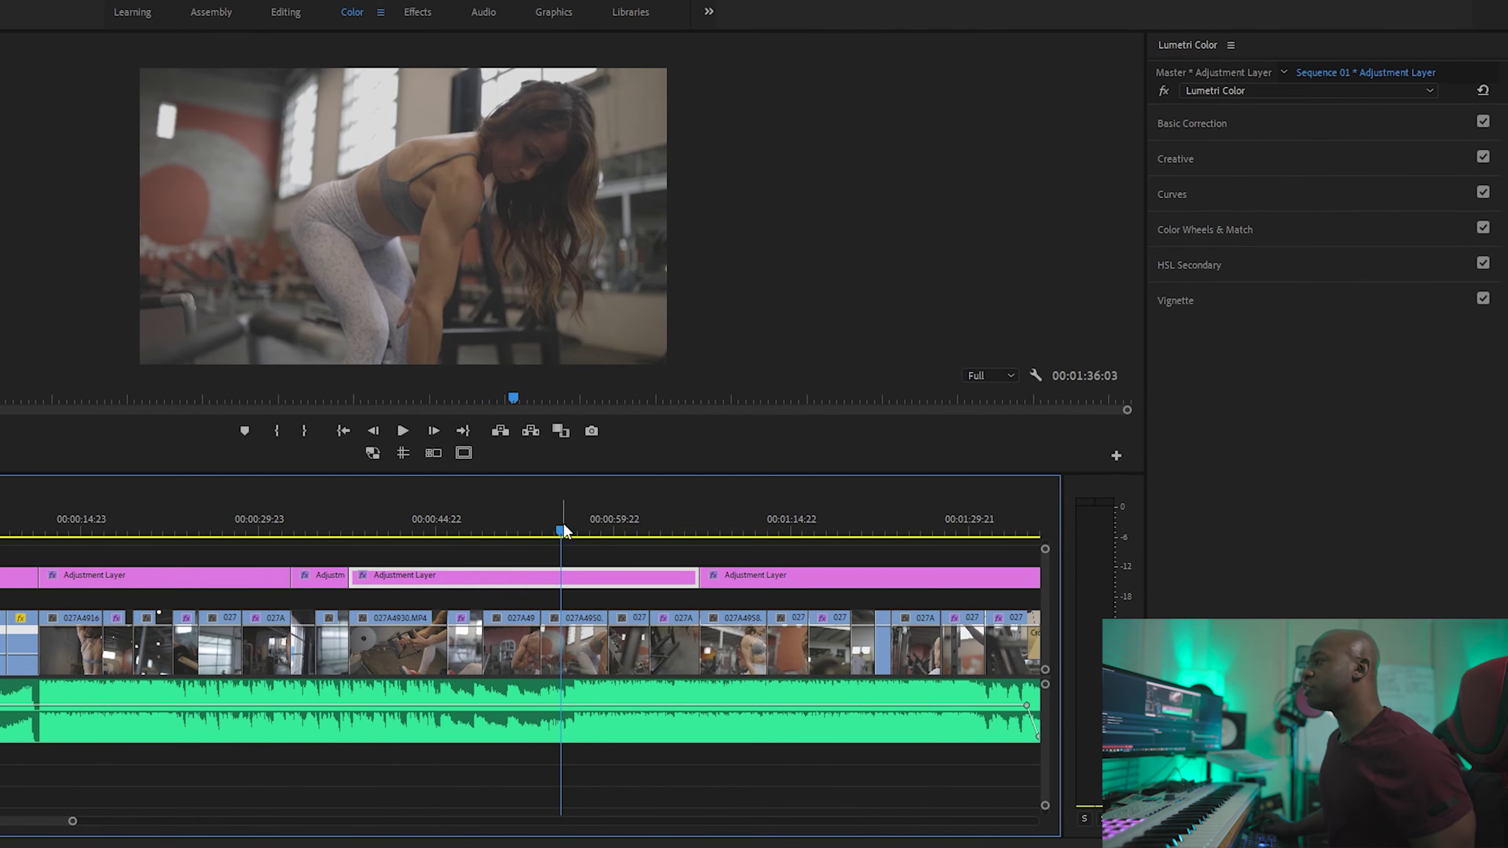
key(space)
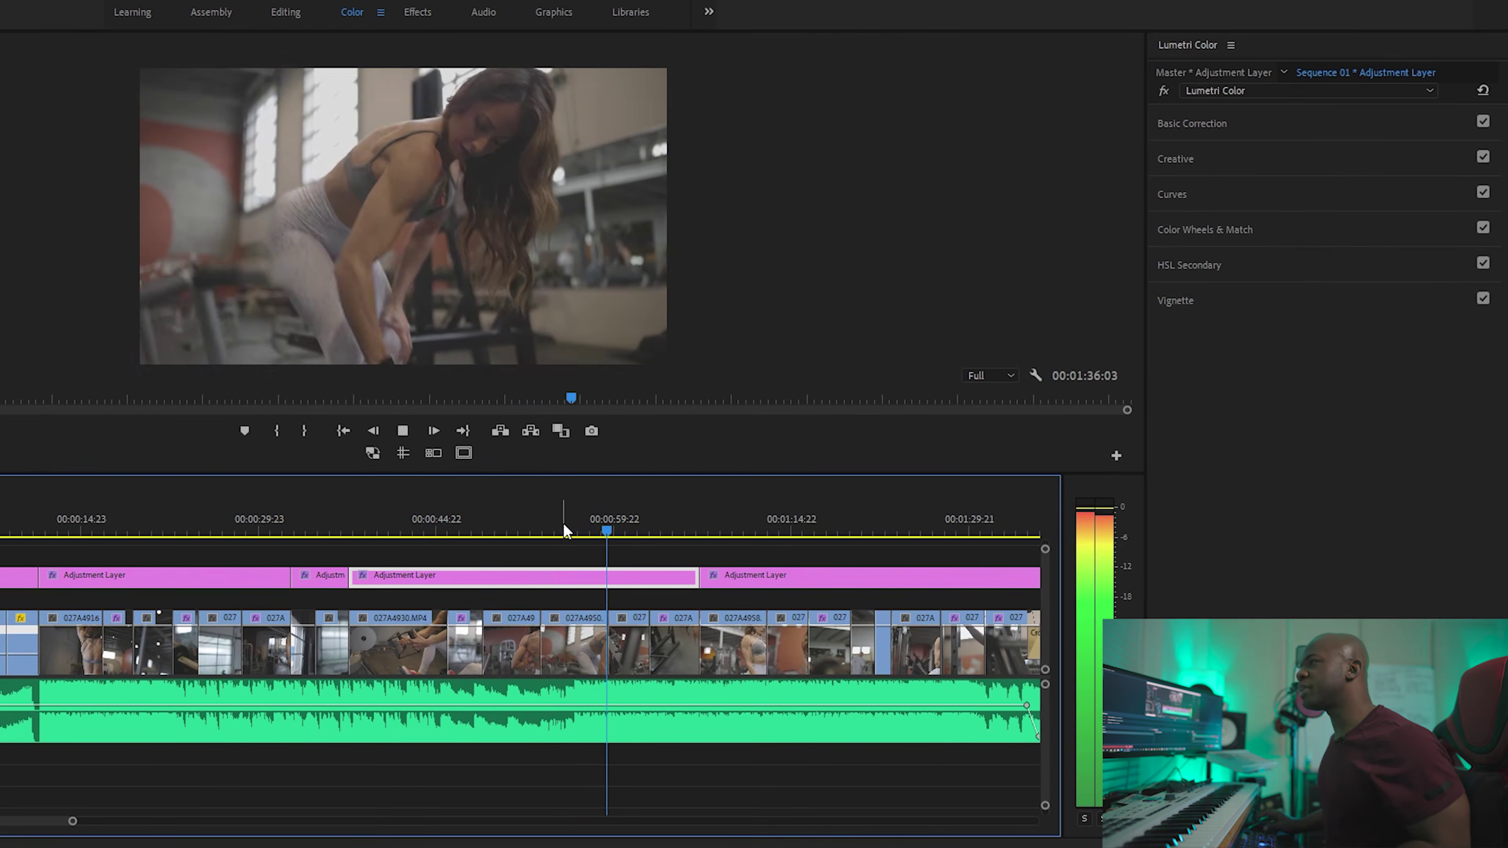
key(space)
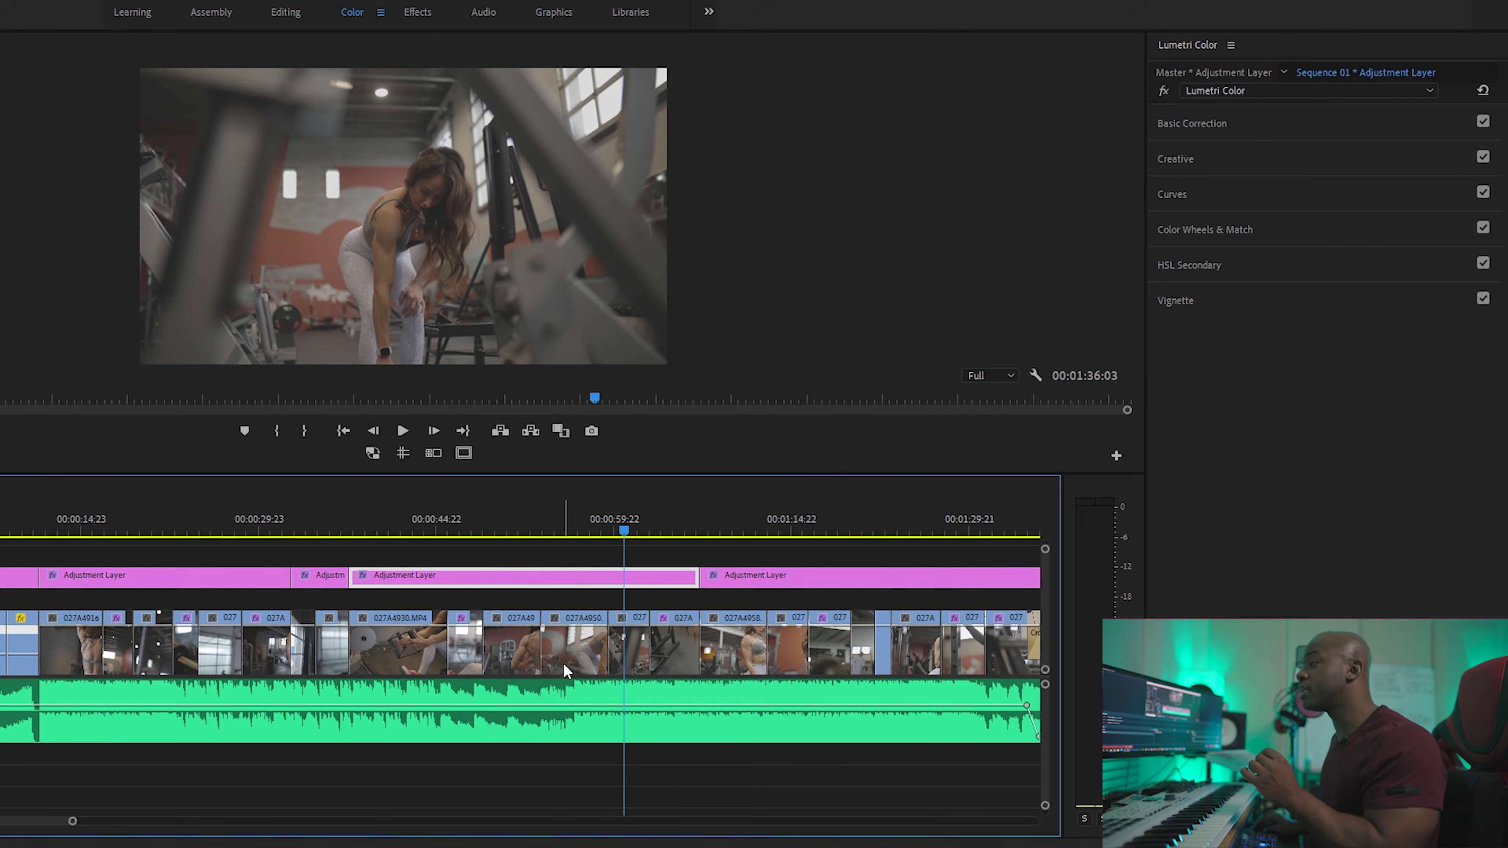
drag(622, 536, 563, 536)
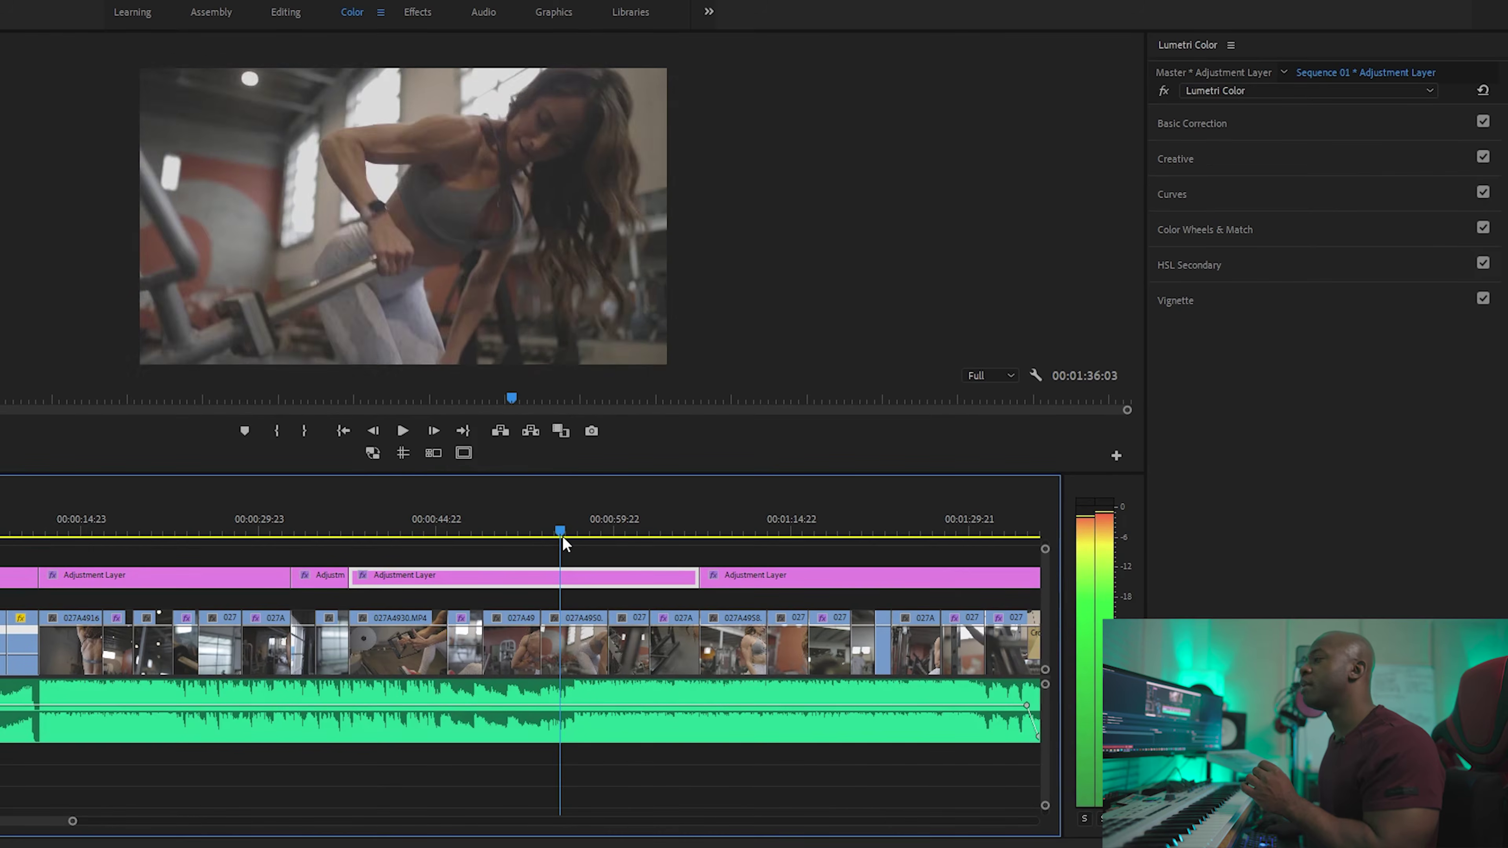
click(559, 670)
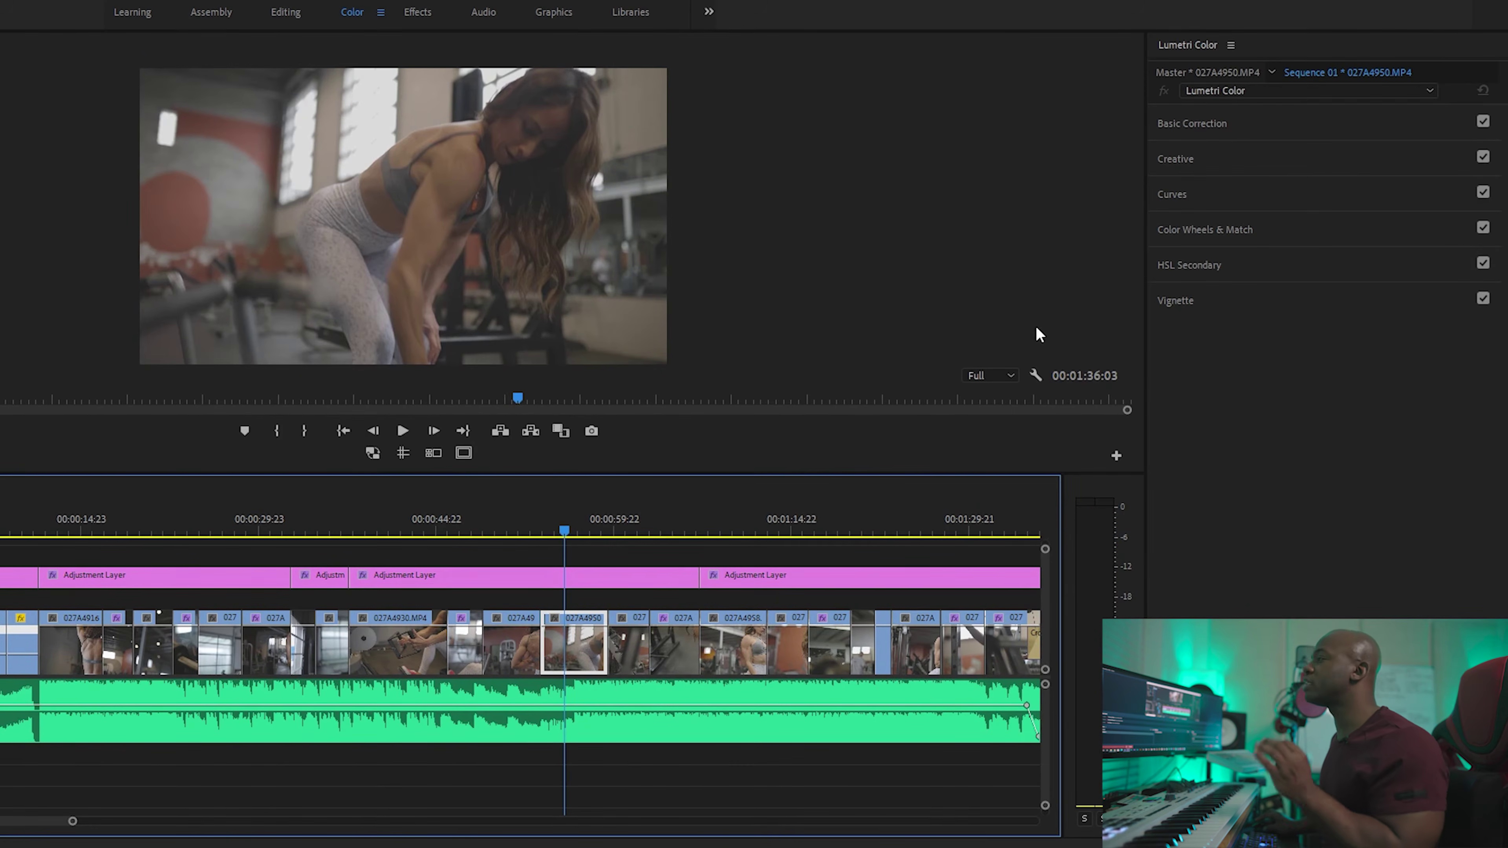
click(1260, 132)
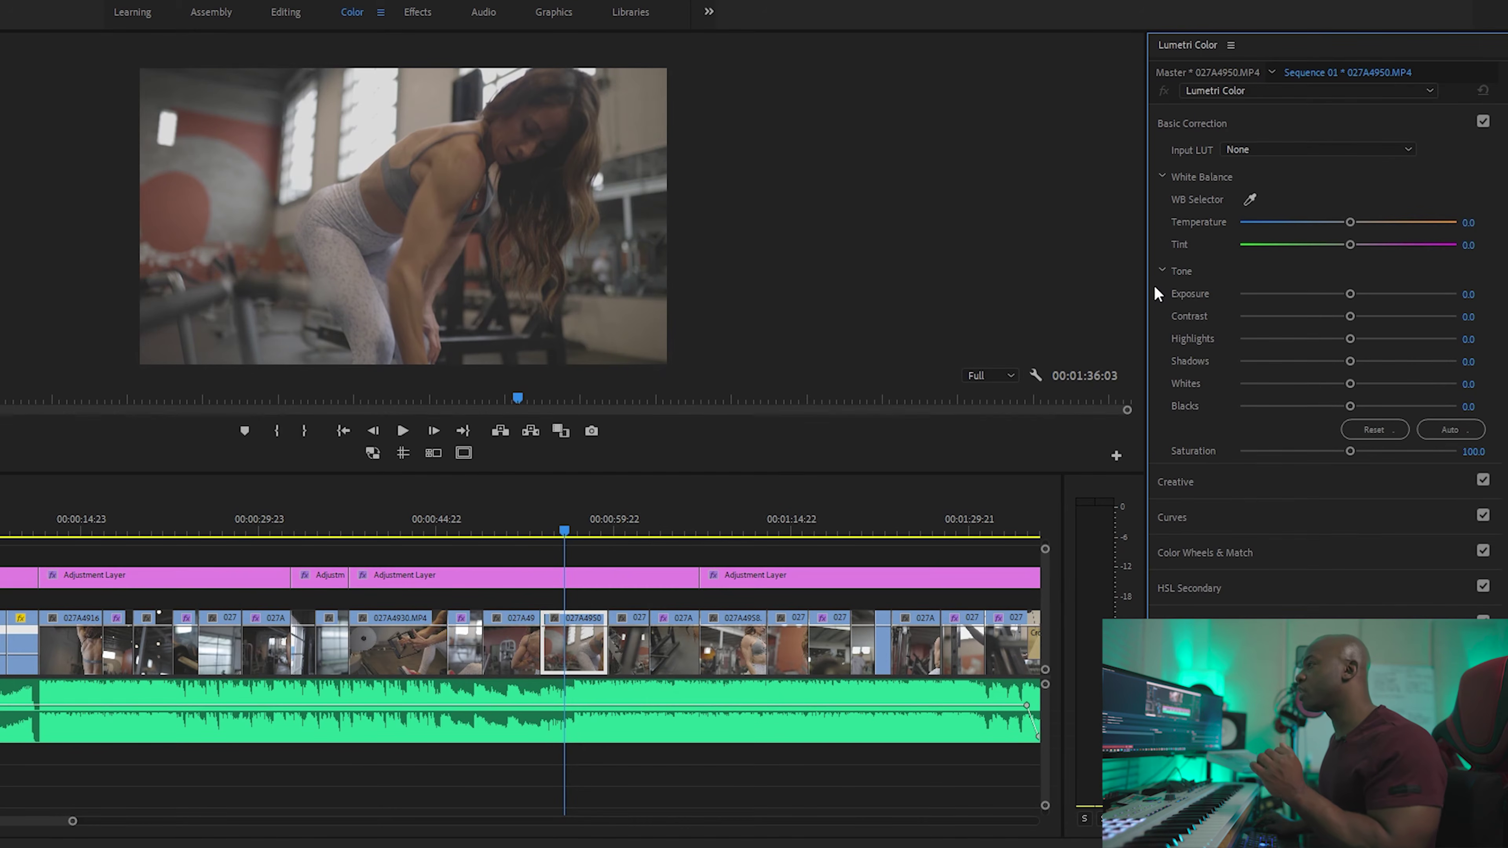
drag(1367, 313, 1394, 300)
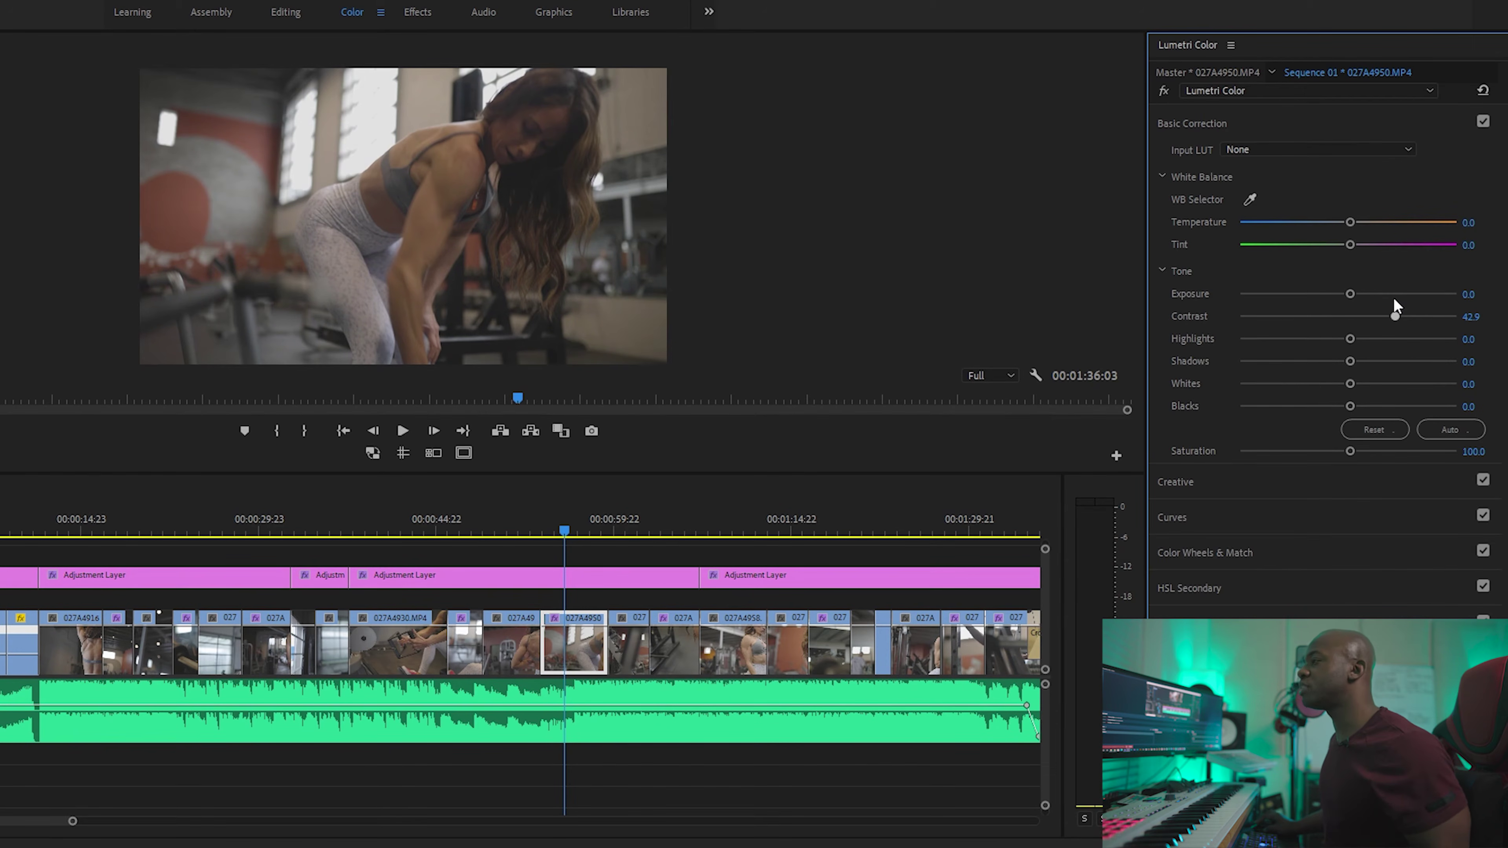
Set clip 027A4950's exposure to 0.4, highlights to -50.0 and blacks to about -21.4, comparing with the Lumetri effect off and on
click(571, 530)
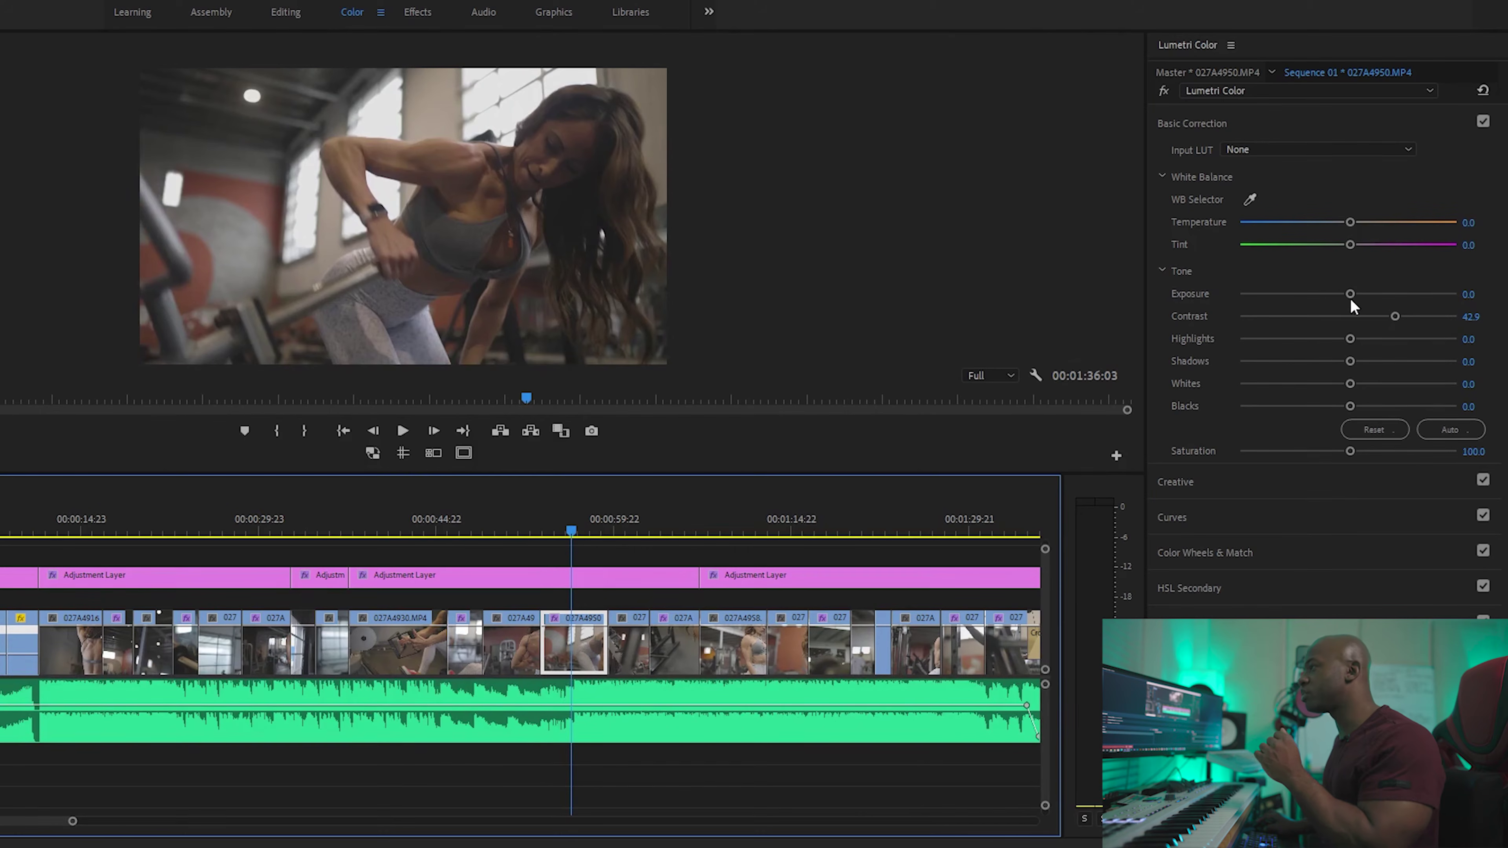
drag(1351, 294, 1293, 342)
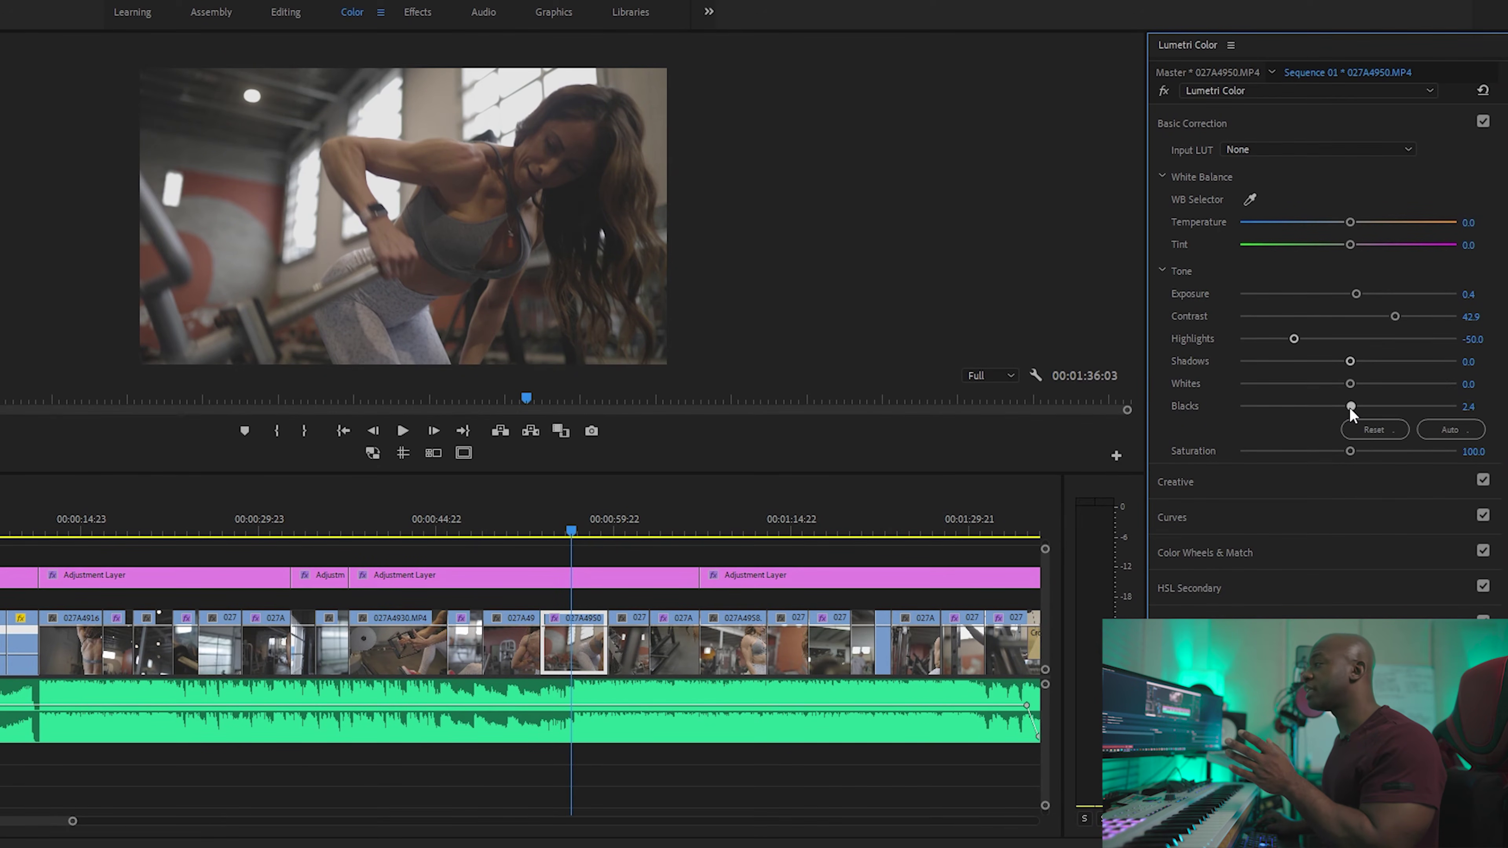
drag(1348, 409, 1330, 410)
click(1164, 91)
click(1164, 92)
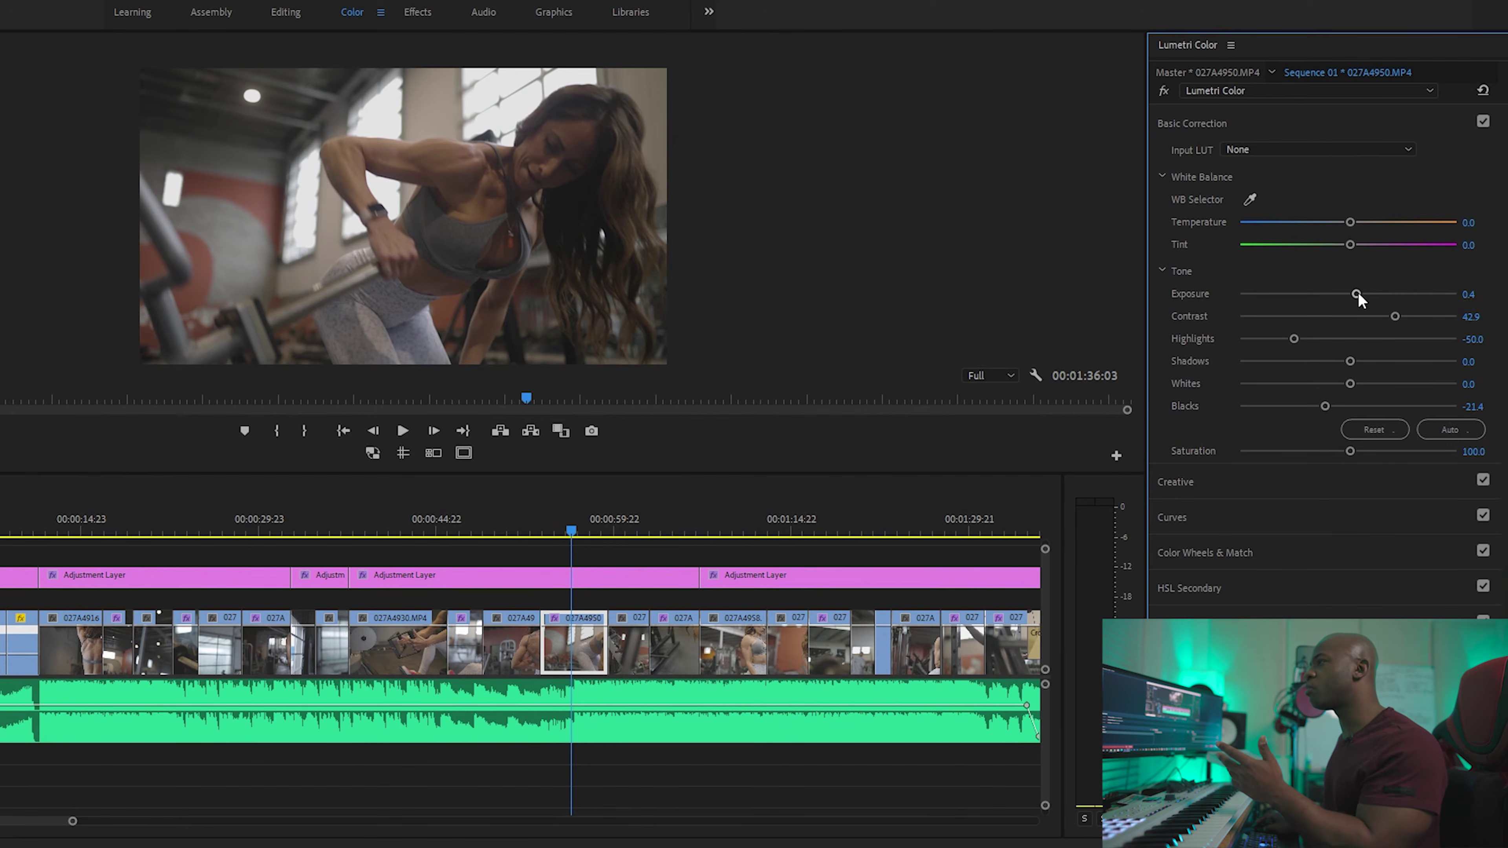
Set the rowing clip's exposure to 0.7 and saturation to about 110.3, comparing with the Lumetri effect off and on
drag(1361, 295, 1363, 295)
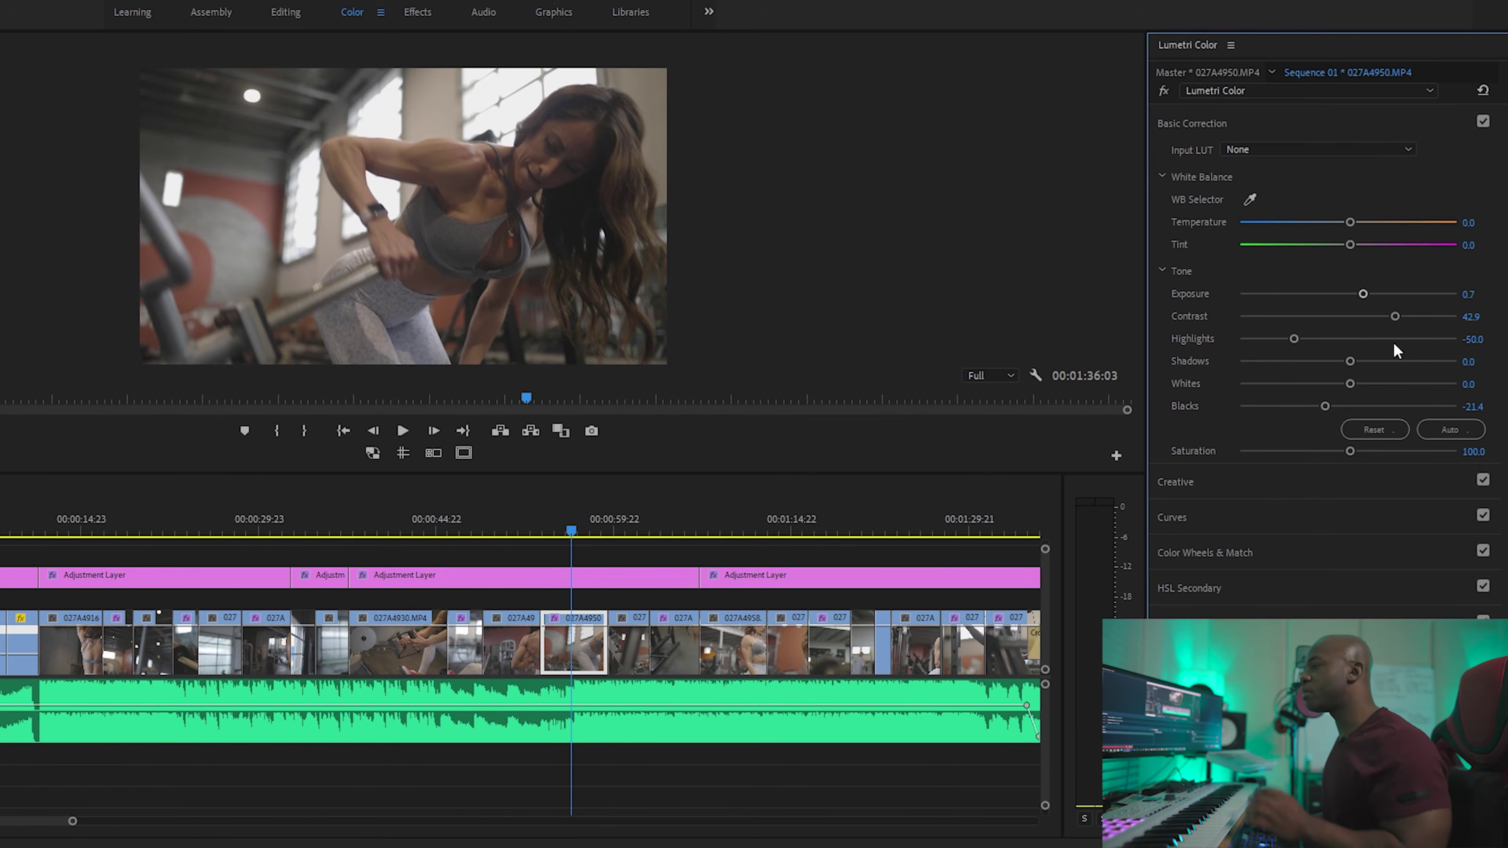
key(space)
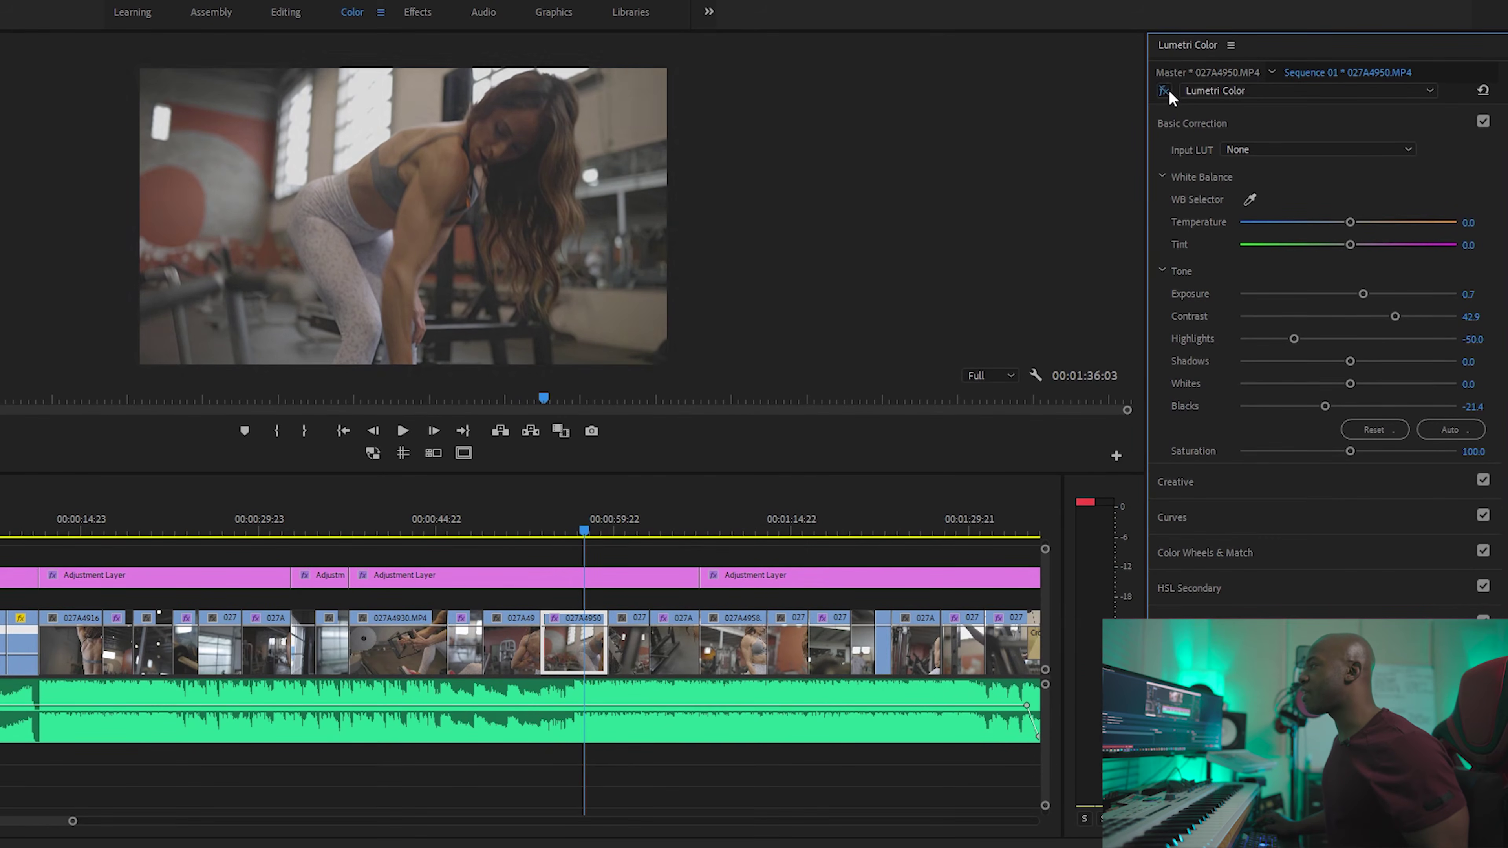
drag(1350, 450, 1360, 455)
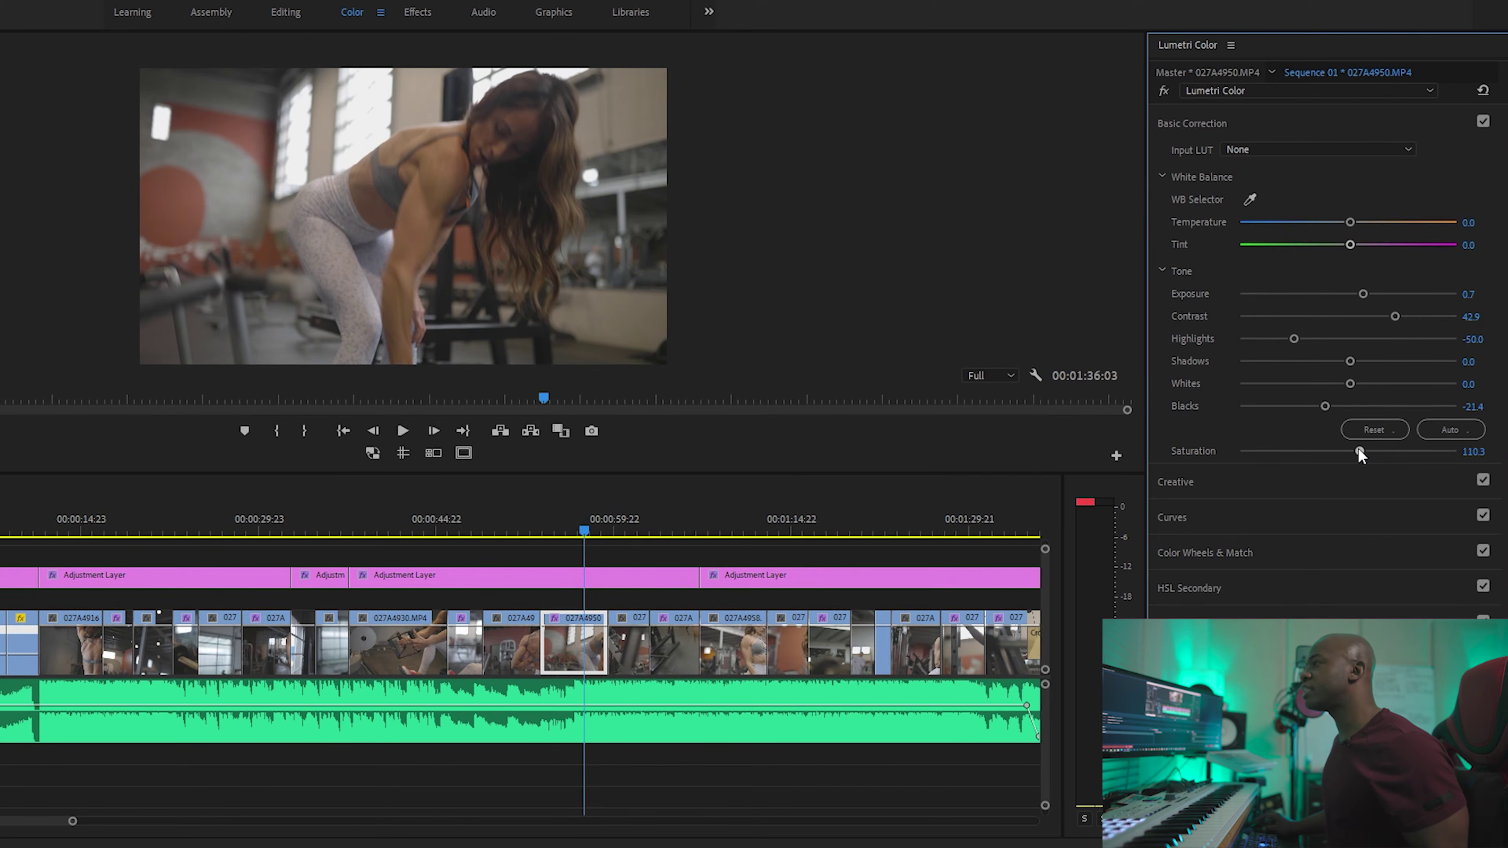
click(1163, 90)
click(1164, 91)
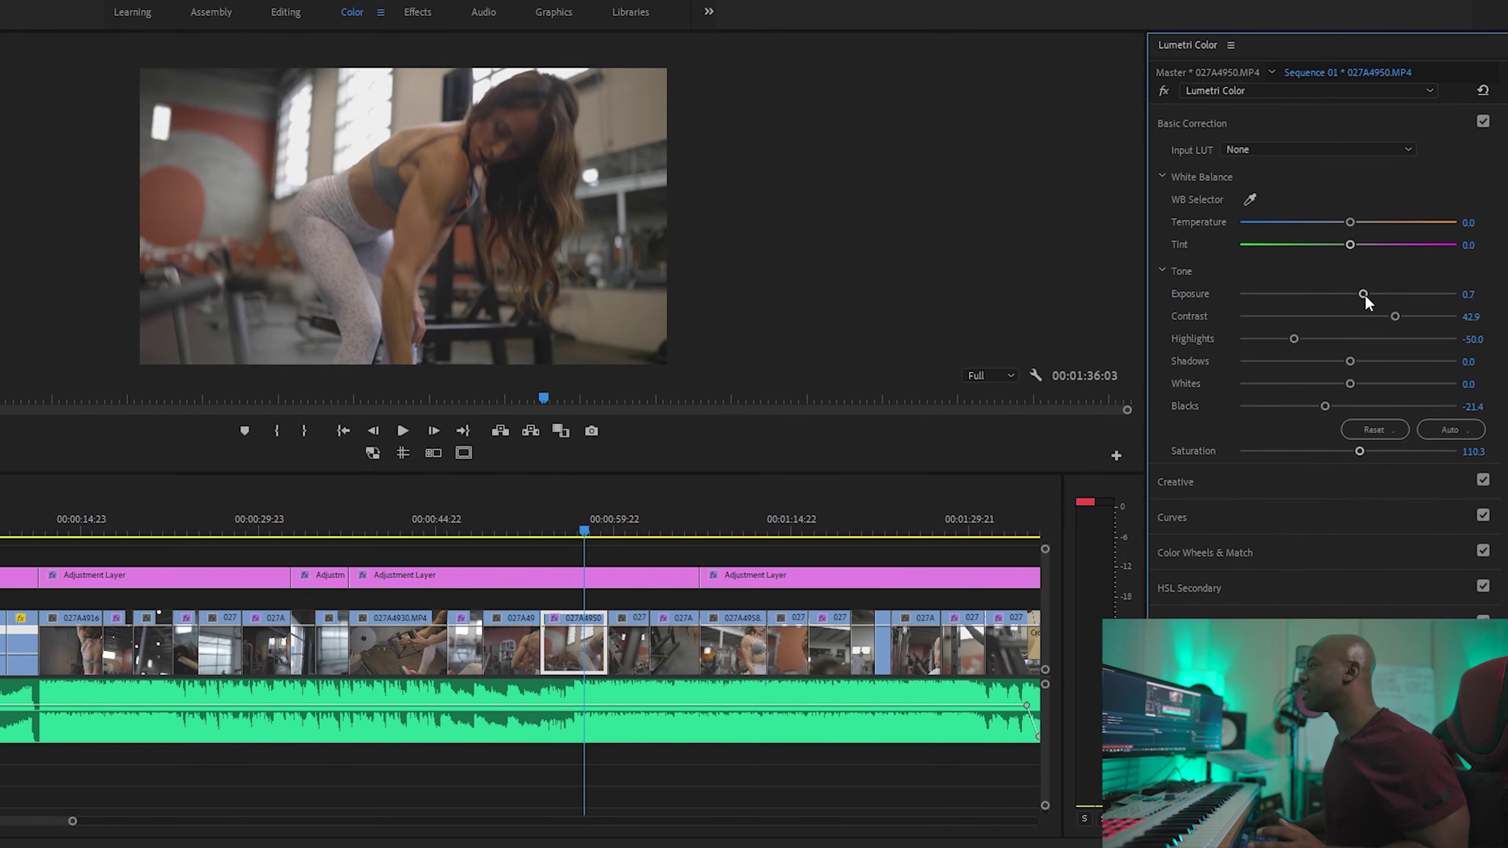
Refine the rowing clip's tone with contrast at about 43.7, blacks about -44.4 and exposure 0.9
drag(1394, 312, 1395, 313)
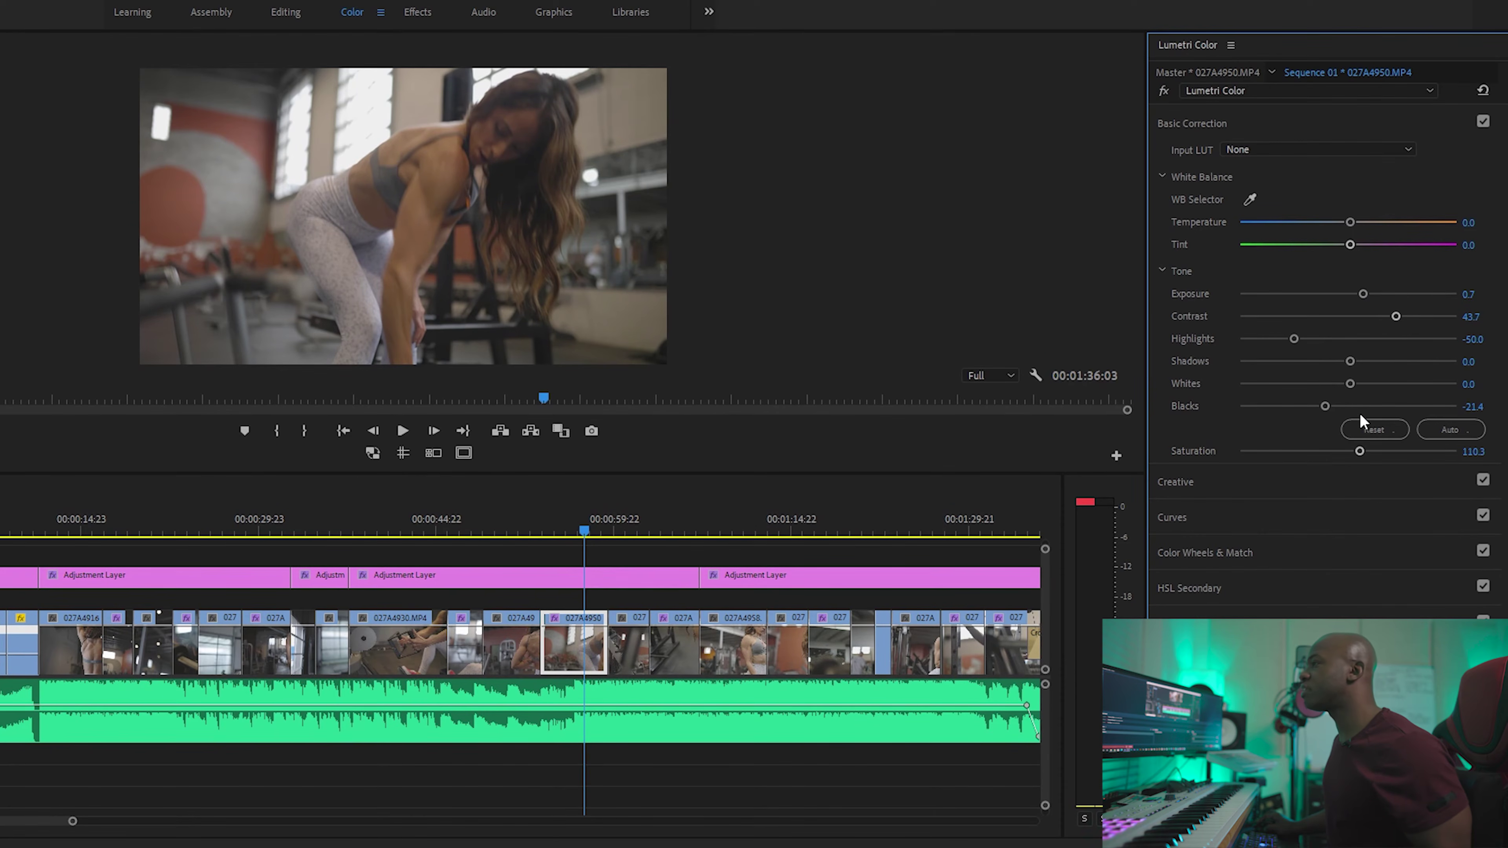
drag(1323, 406, 1297, 407)
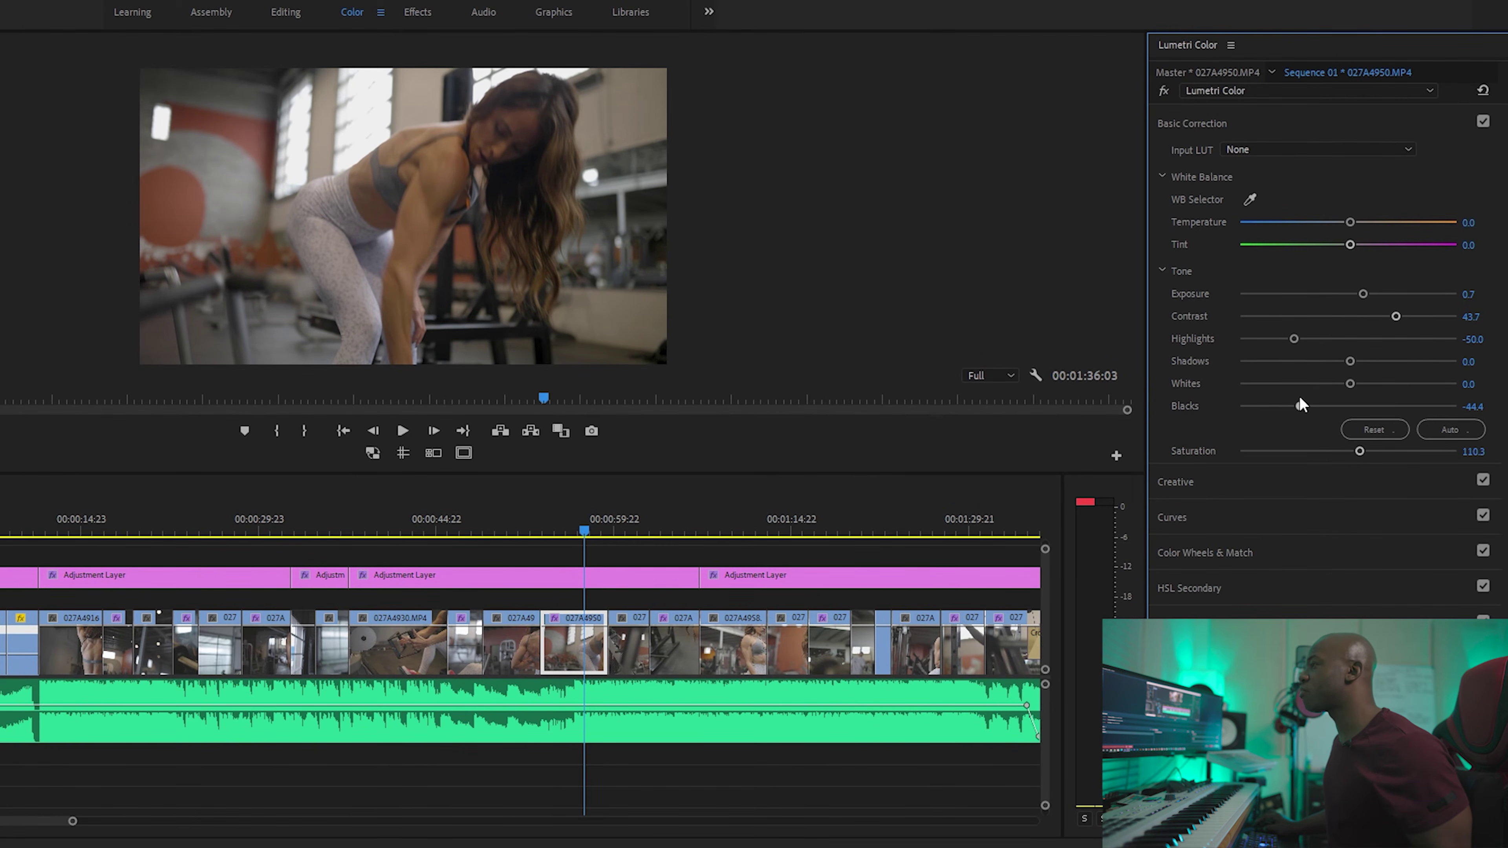
drag(1363, 295, 1366, 290)
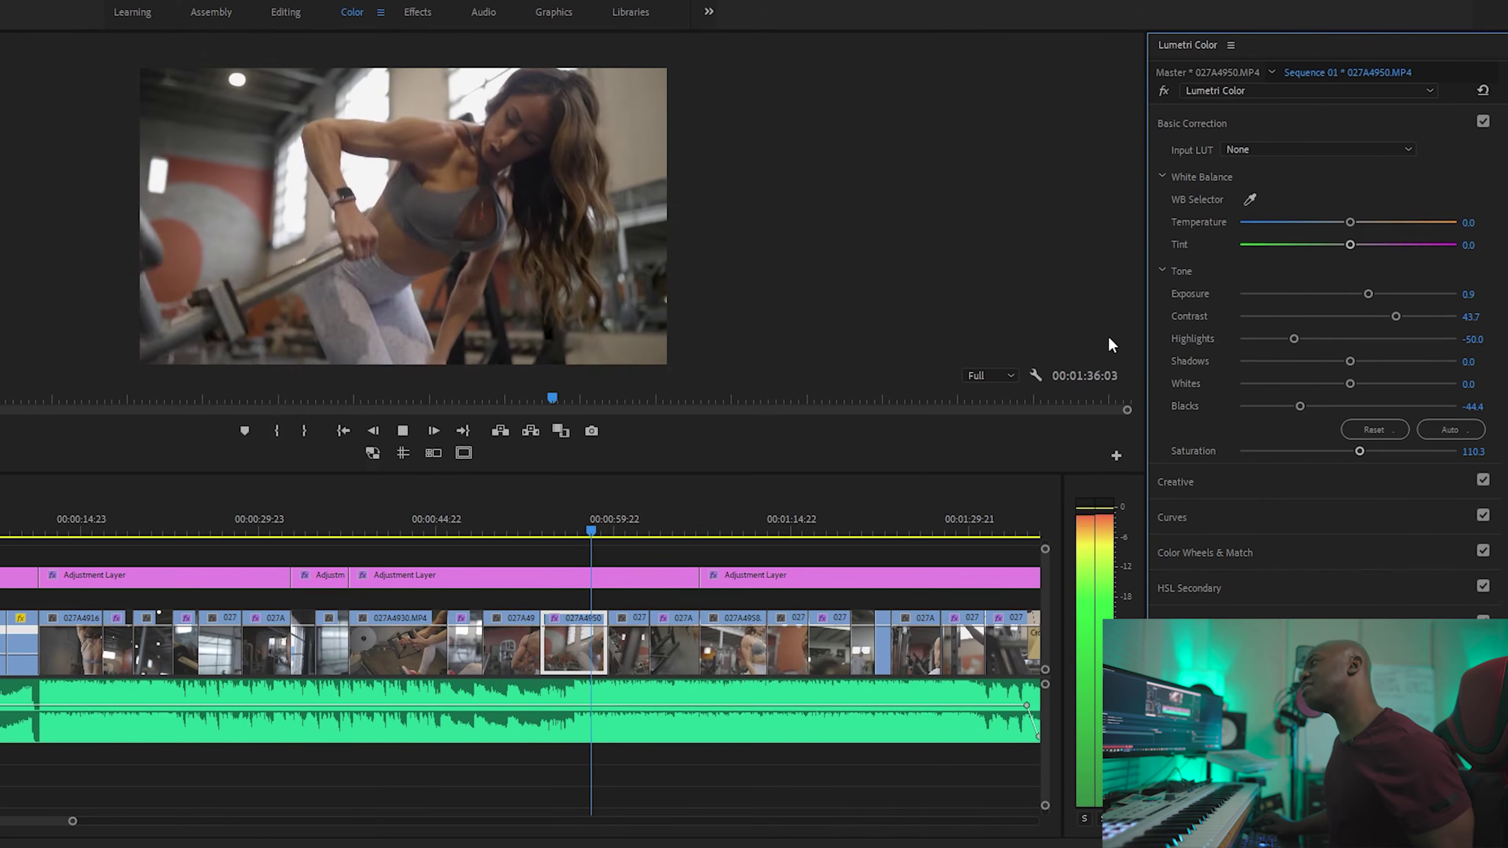
Compare the rowing clip during playback with its Lumetri Color effect turned off and on
click(1164, 92)
click(1164, 92)
click(1164, 92)
click(1164, 92)
key(space)
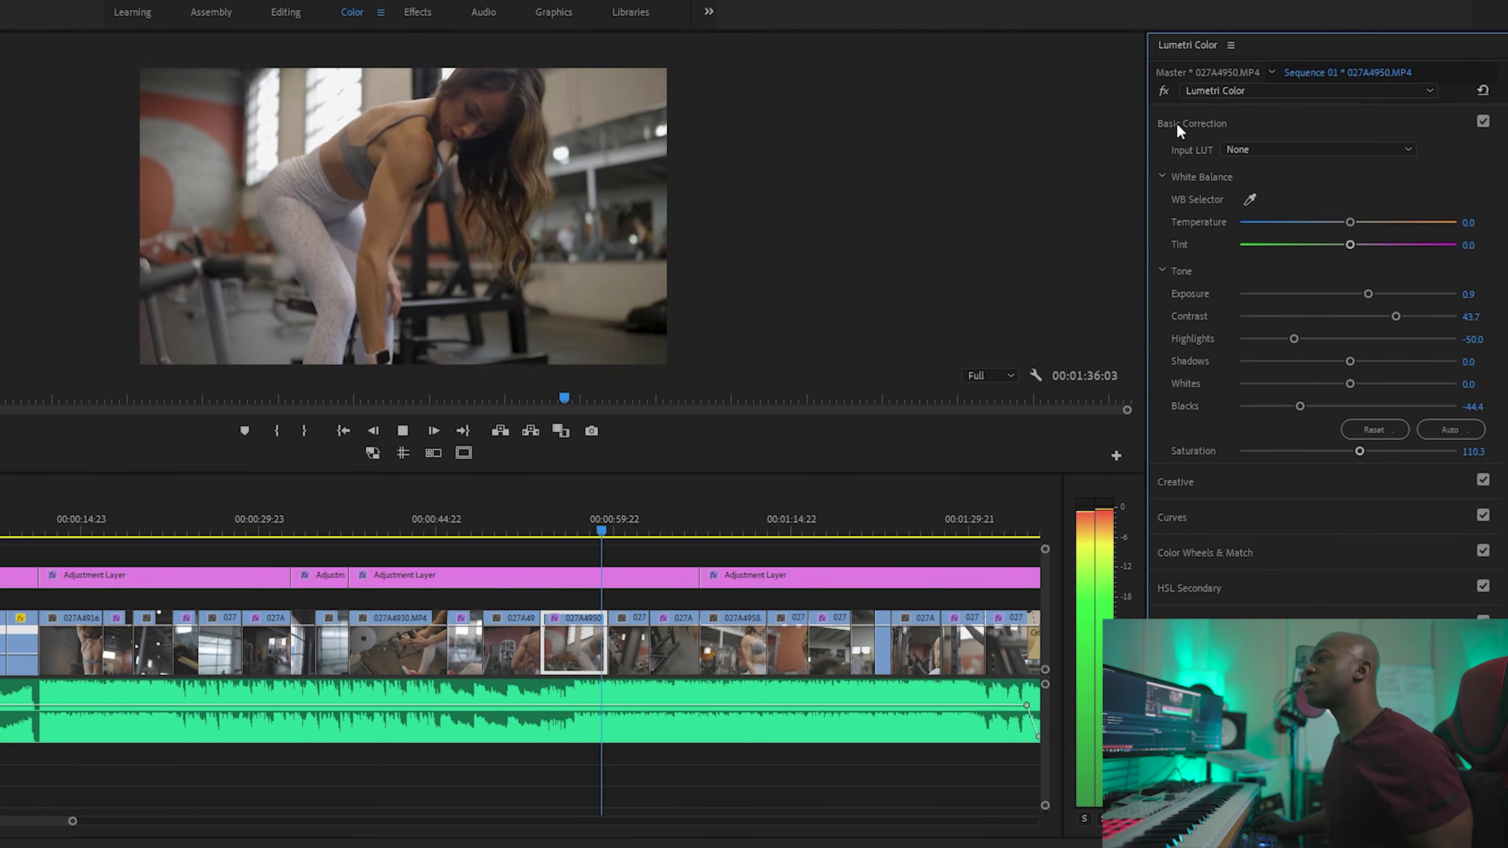
Set the rowing clip's shadows to 15.9 on a clear frame and compare with the Lumetri effect off and on
key(space)
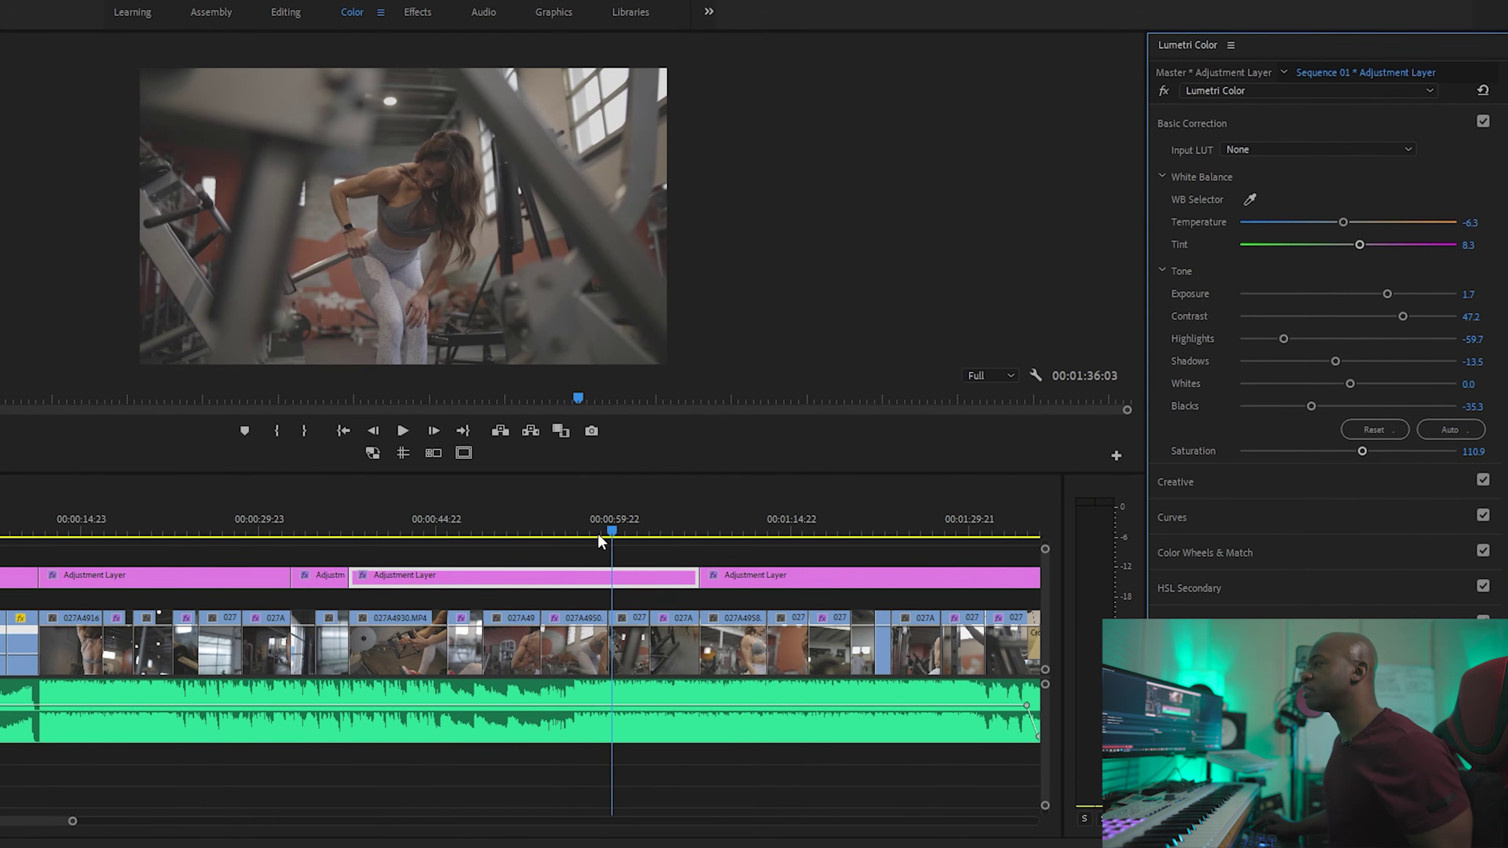
click(588, 525)
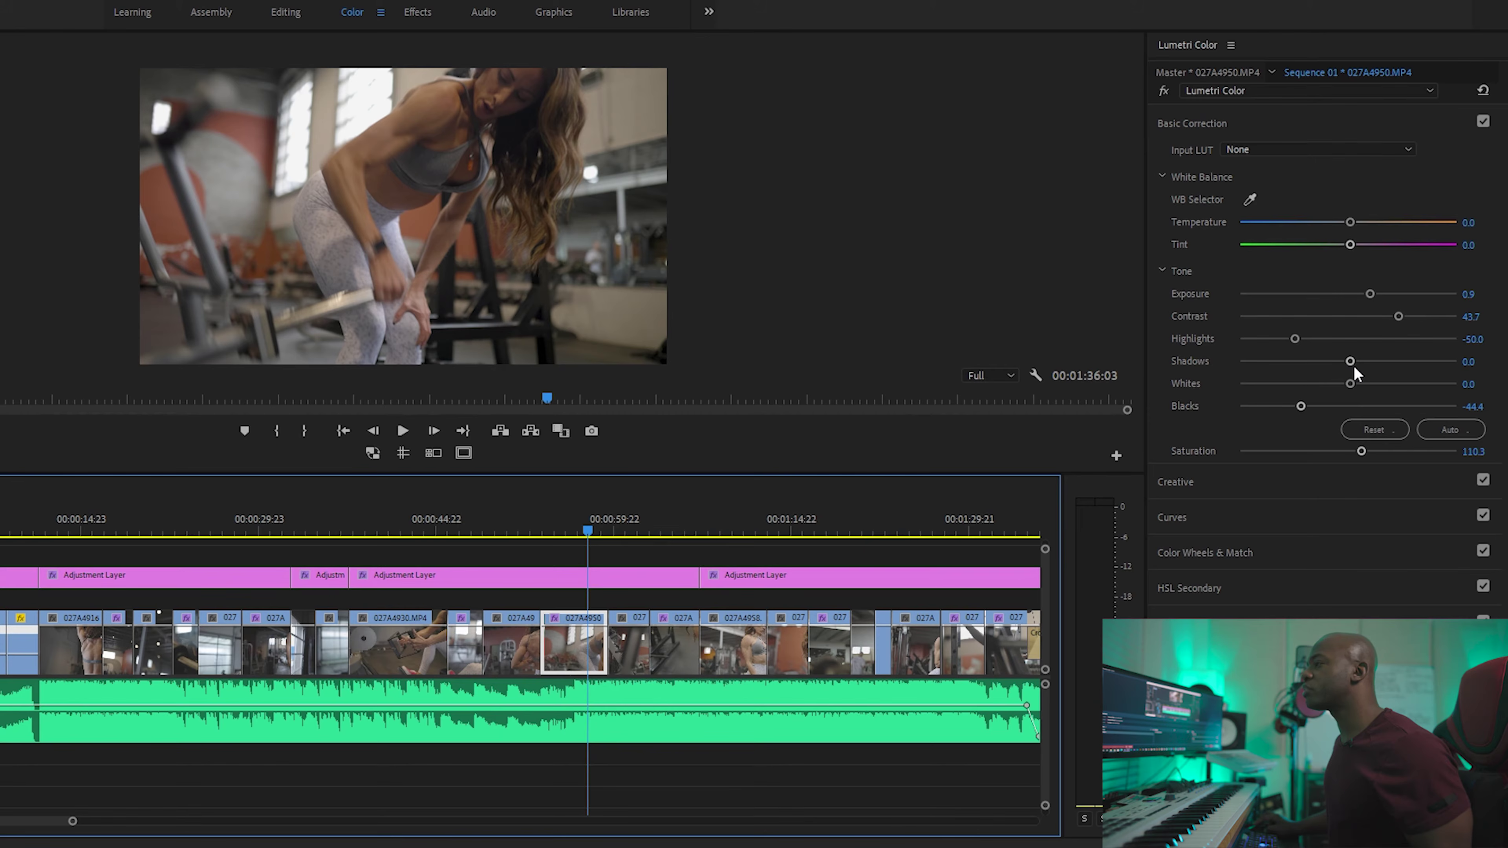
click(571, 535)
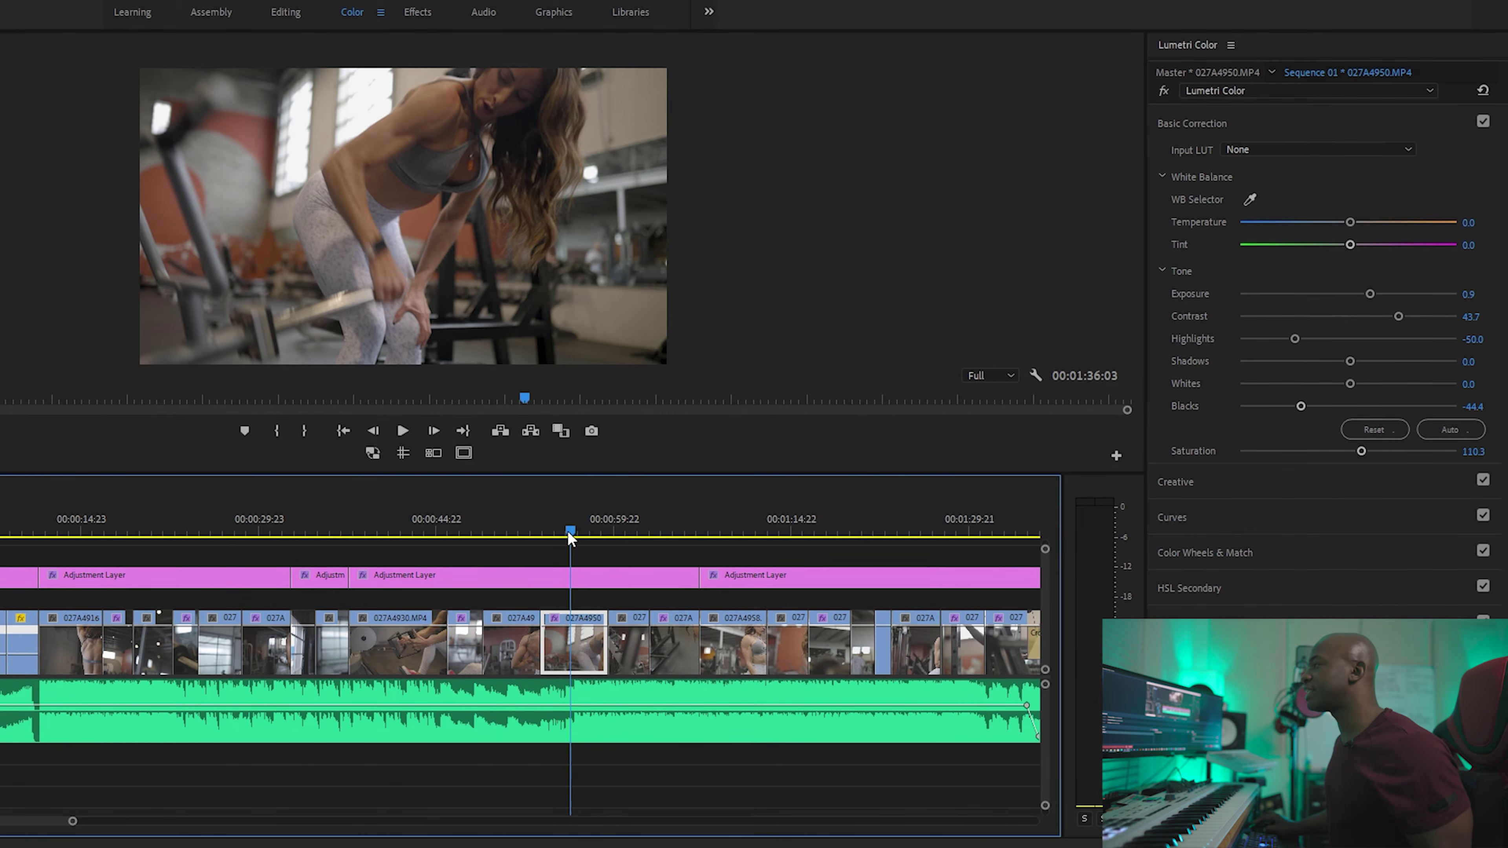
drag(1345, 362, 1373, 361)
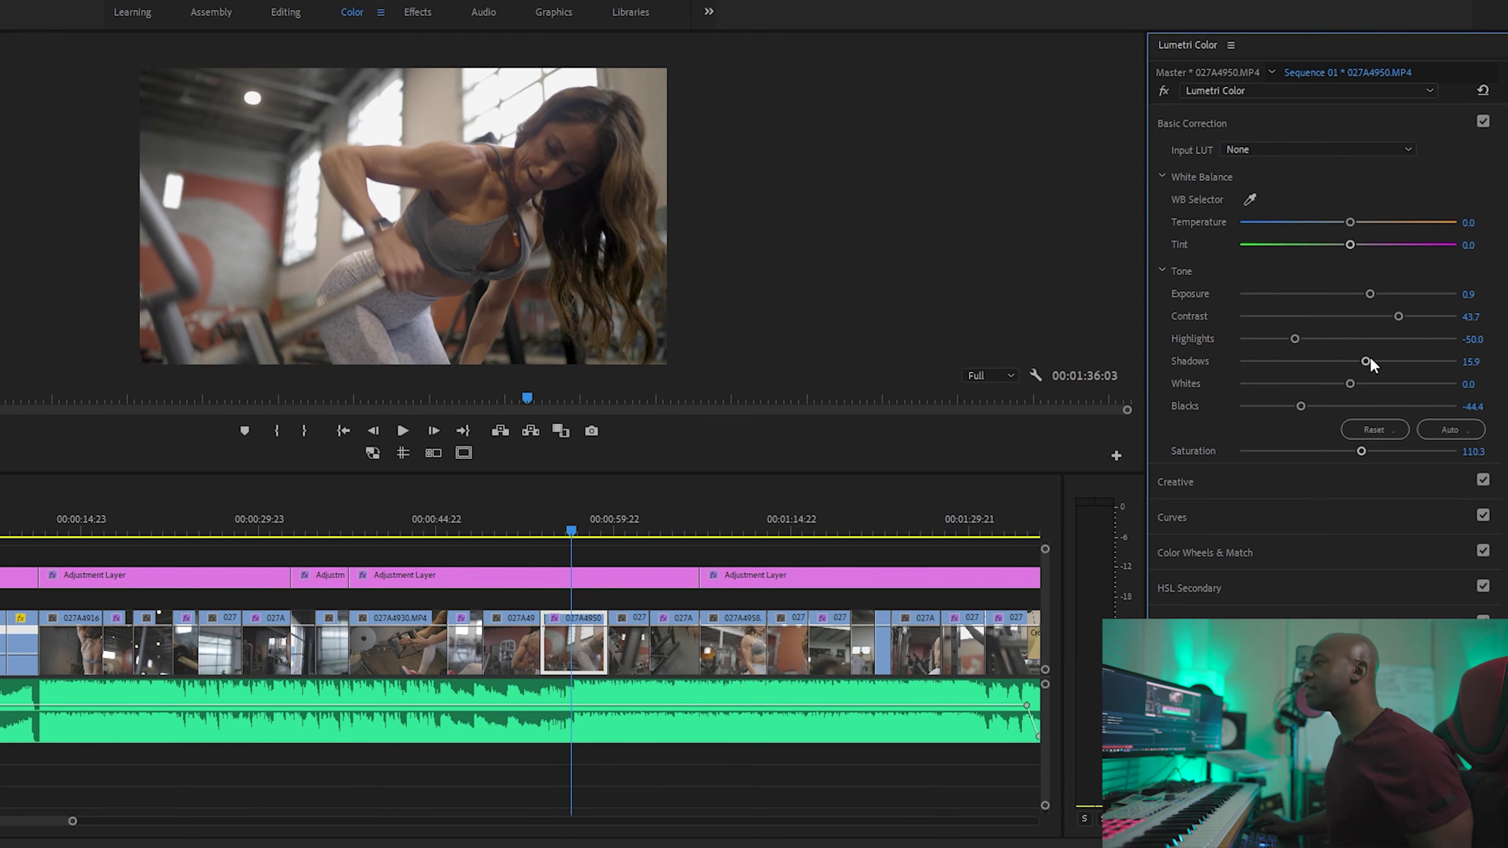
click(1163, 92)
click(1163, 91)
click(1163, 93)
click(1163, 93)
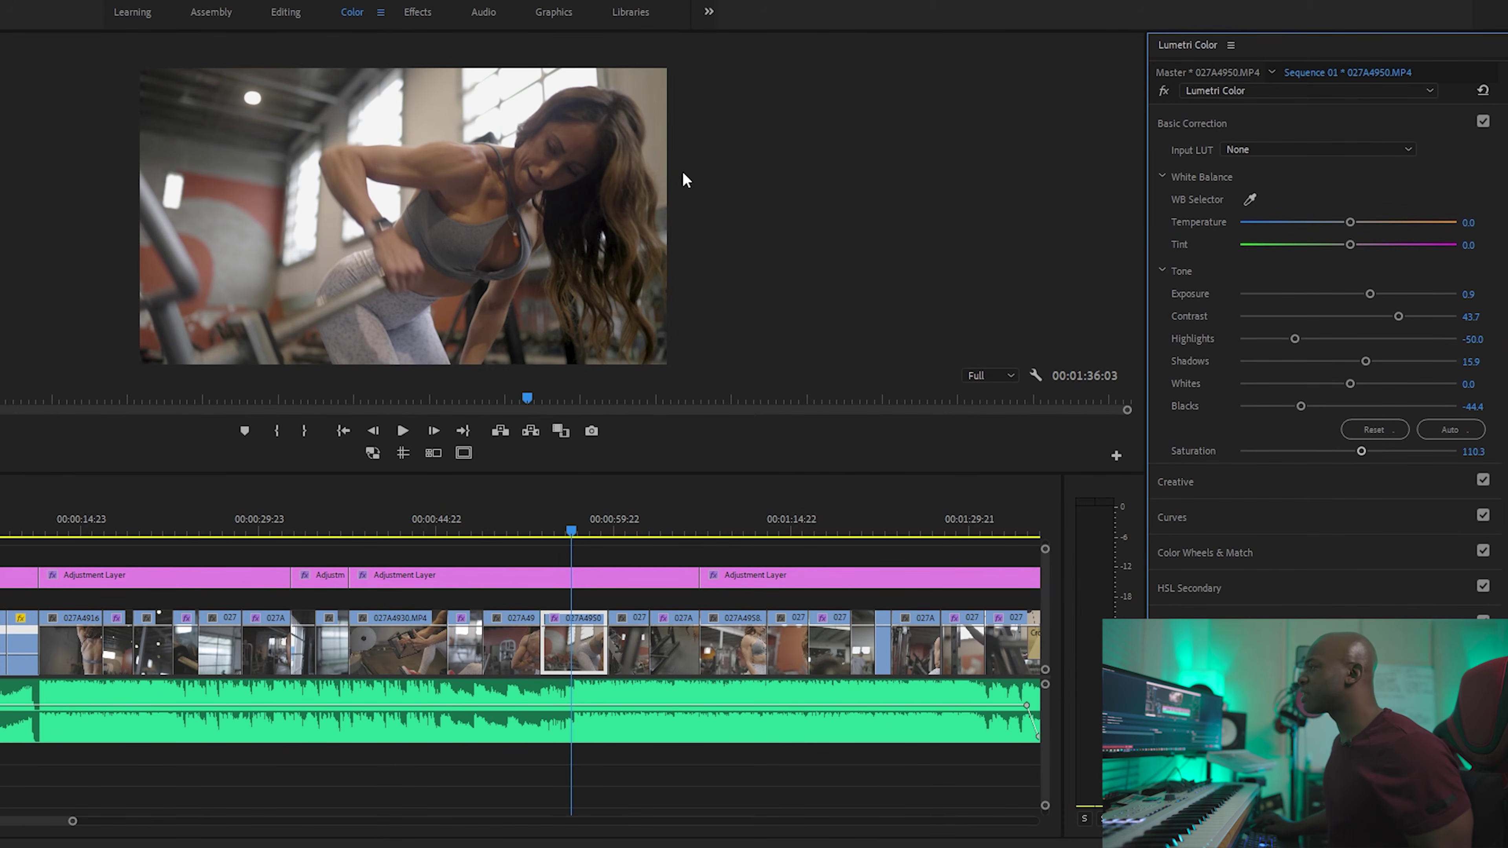
Lower the white endpoint and slightly raise the black endpoint of the rowing clip's master RGB curve, comparing the effect off and on
click(1207, 518)
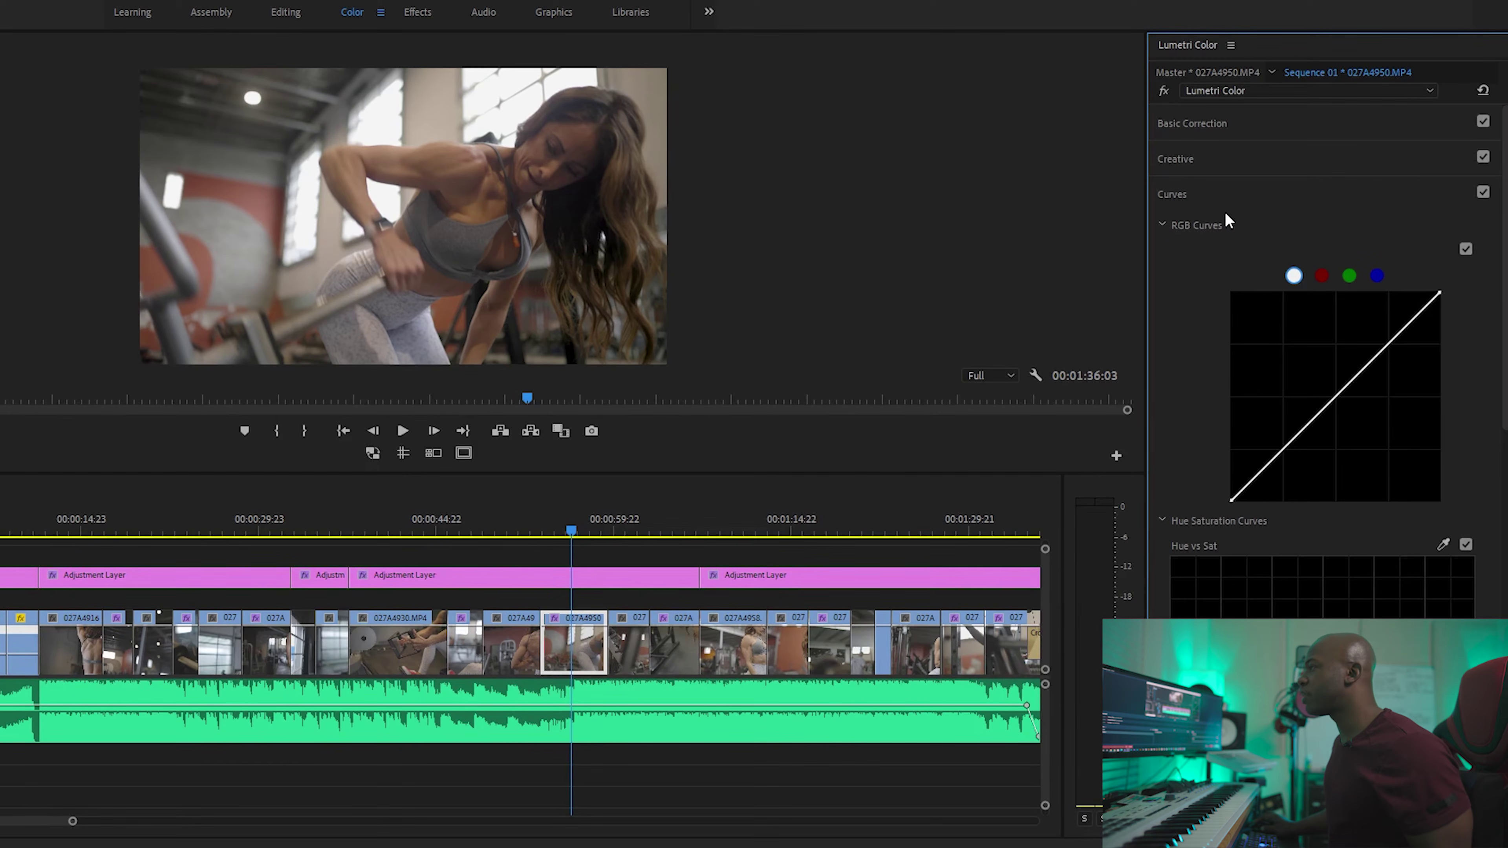
mouse_move(1441, 296)
mouse_down()
mouse_move(1466, 325)
mouse_move(1454, 312)
mouse_up()
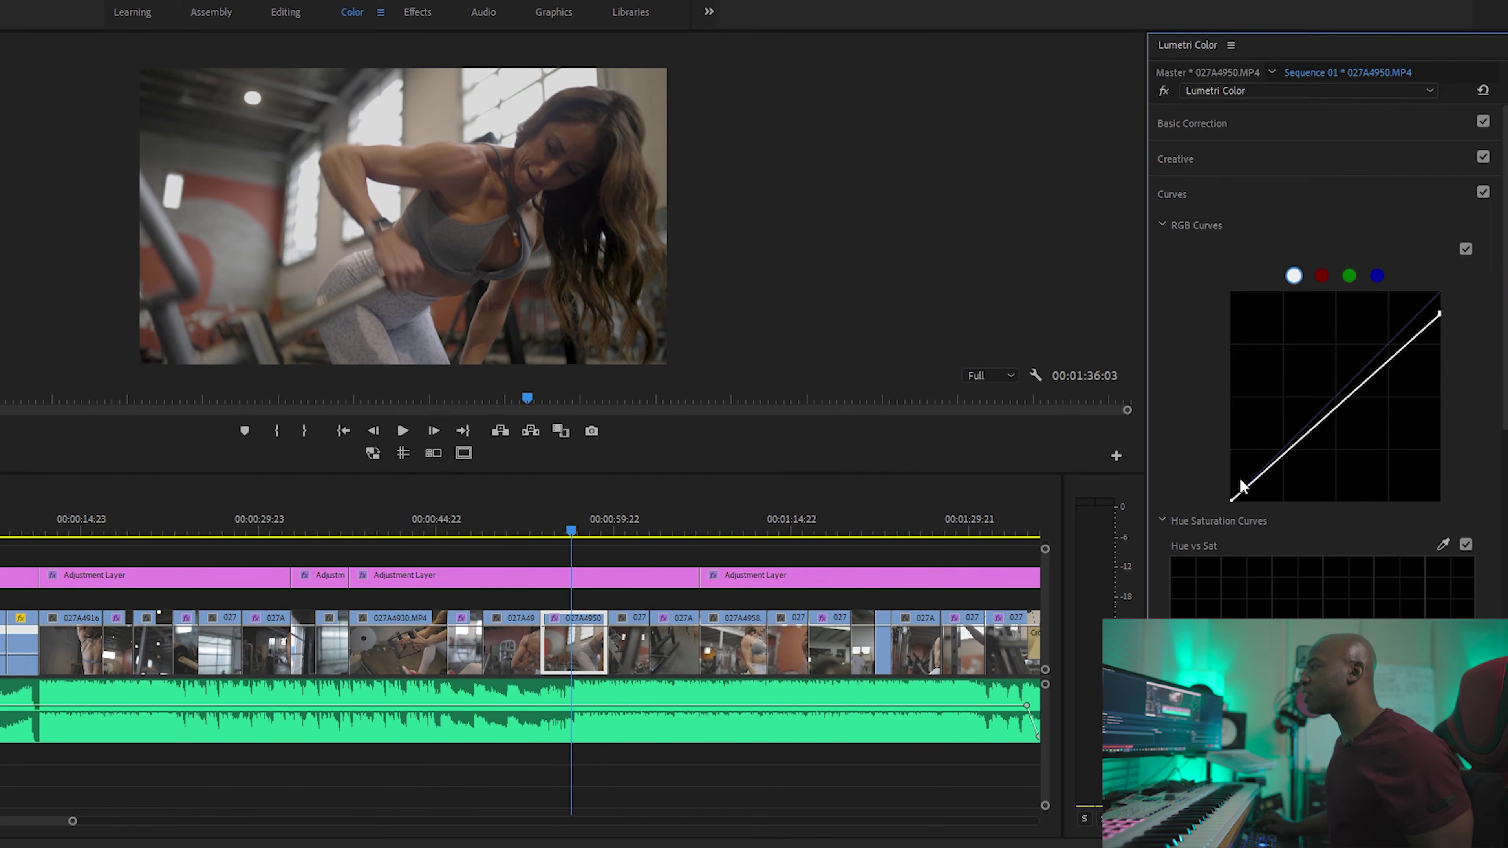
drag(1232, 501, 1240, 490)
click(1163, 90)
click(1164, 91)
Compare the rowing clip with only its Curves correction turned off and on
click(1483, 192)
click(1483, 193)
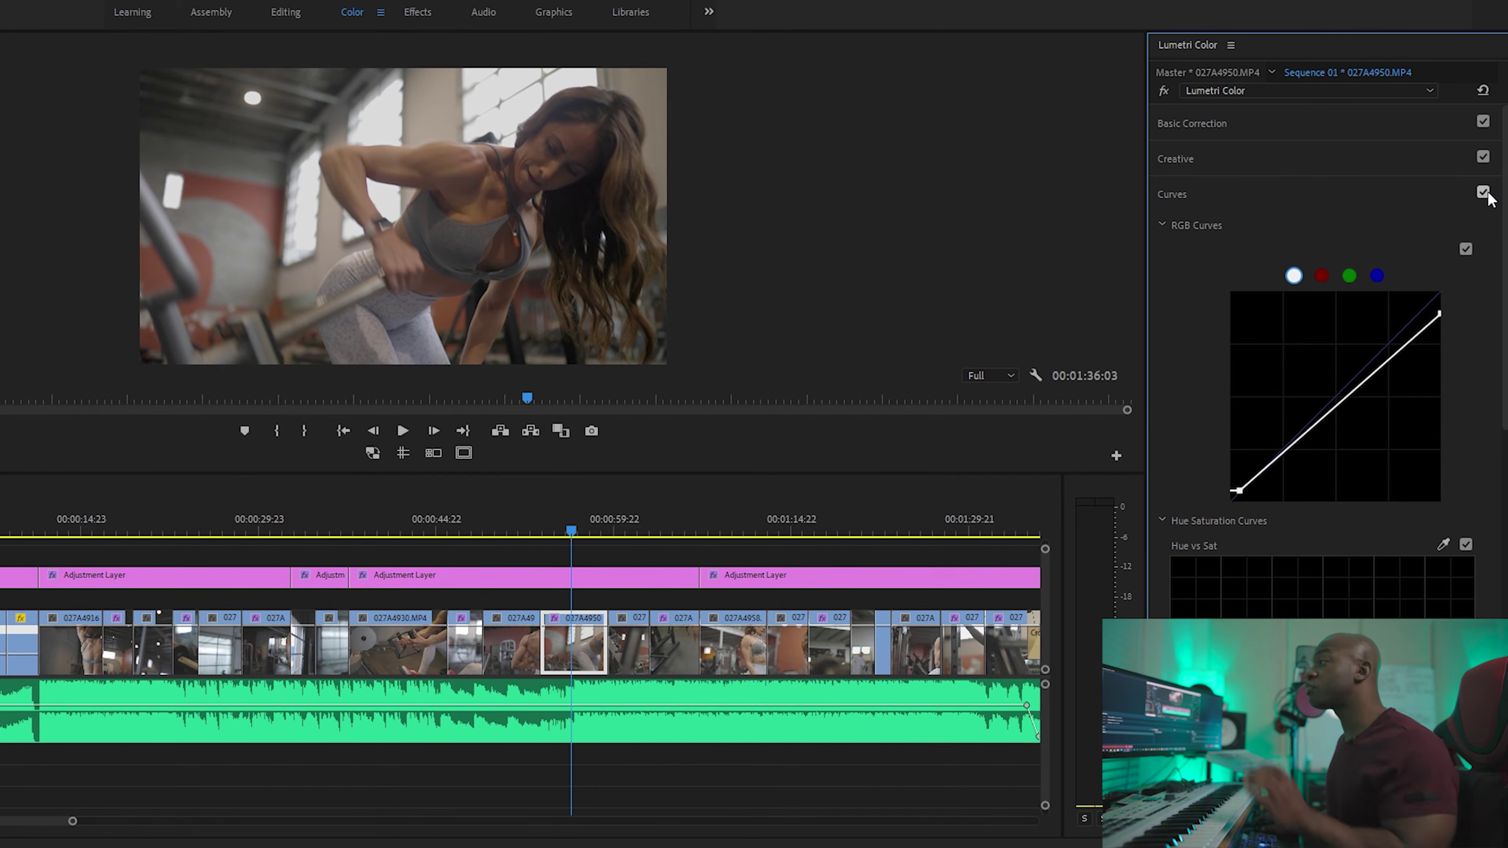
click(1483, 192)
click(1483, 192)
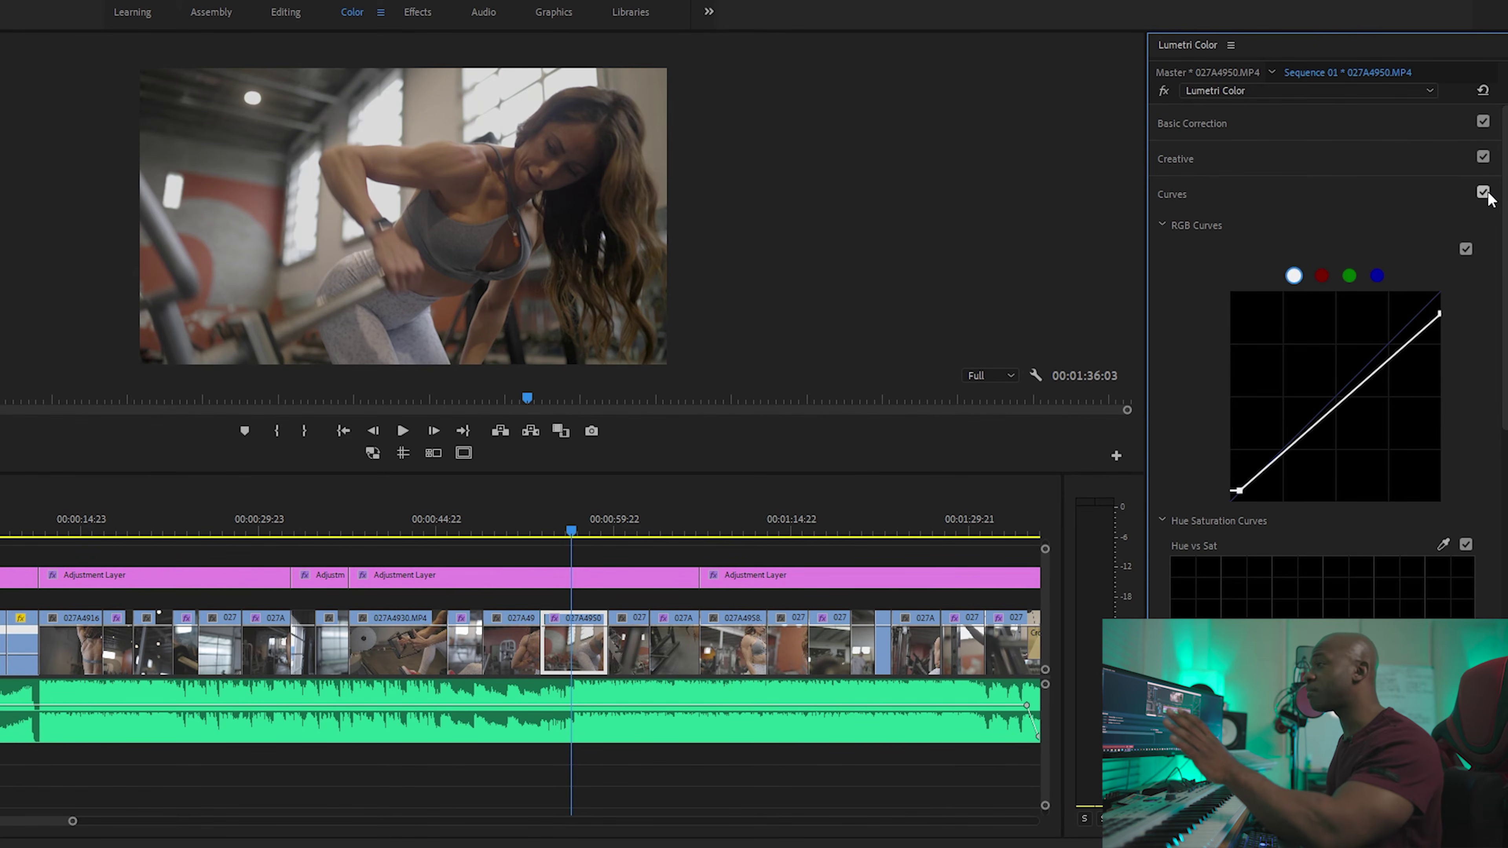
click(1483, 192)
click(1483, 192)
click(1483, 192)
click(1483, 193)
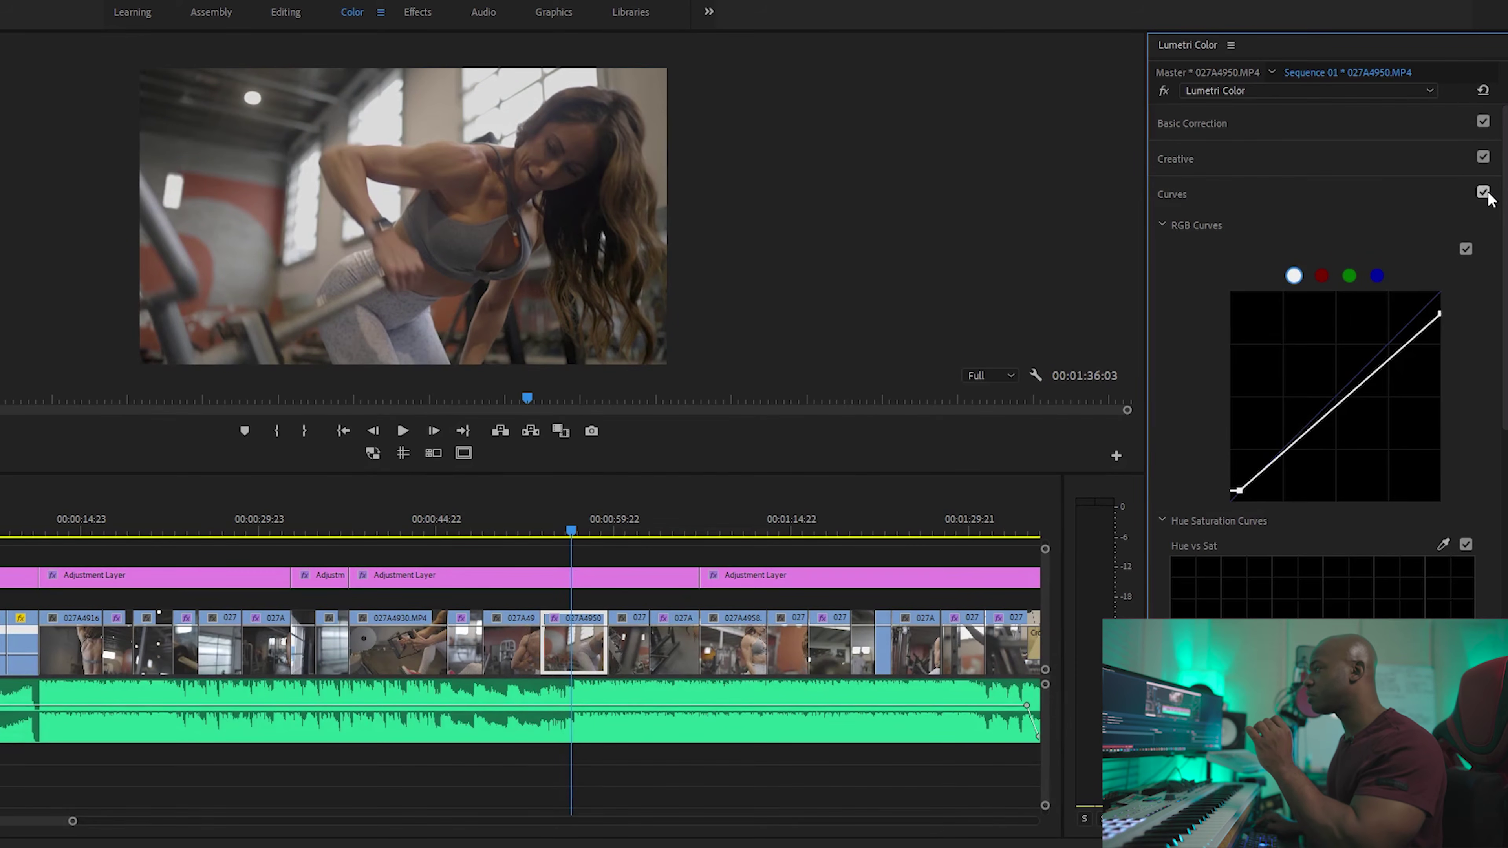
Lift the shadows with an extra point on the rowing clip's RGB curve, comparing Curves and the whole effect off and on
drag(1257, 478, 1259, 474)
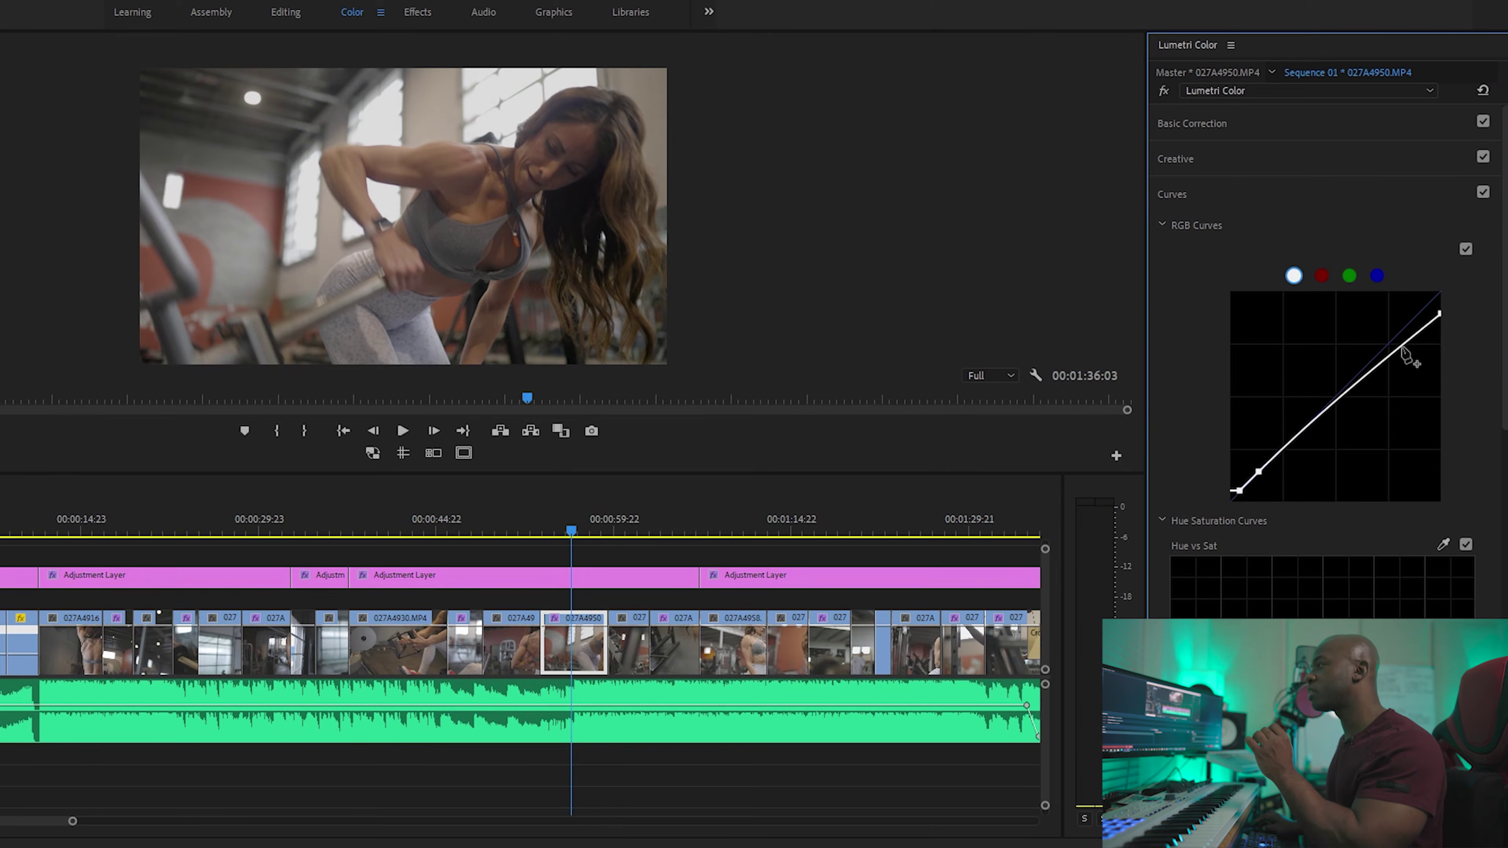
click(1488, 205)
click(1484, 193)
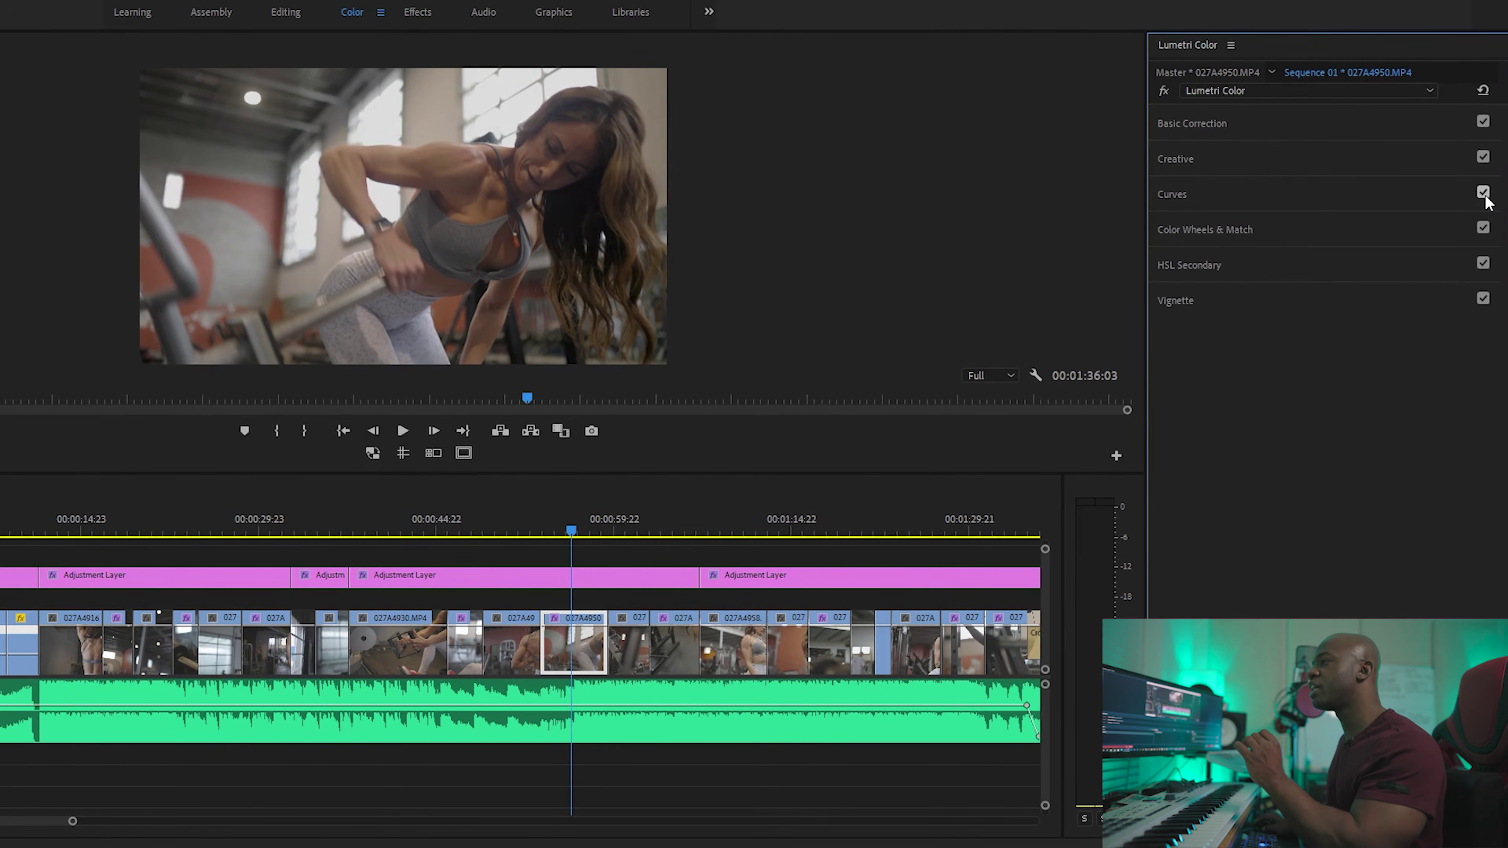
click(1484, 194)
click(1484, 194)
click(1484, 194)
click(1484, 193)
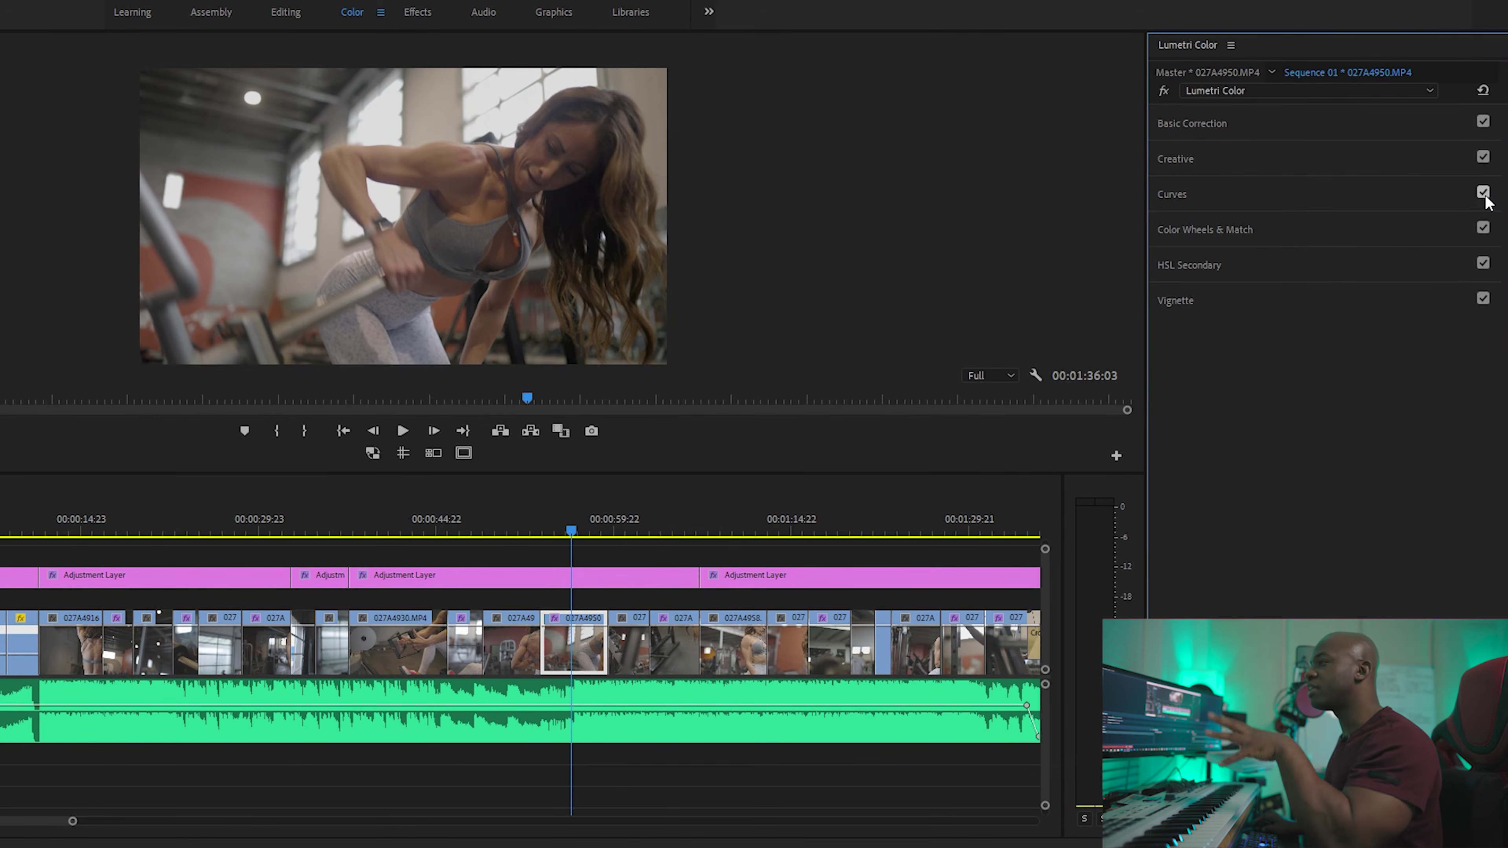
click(1484, 193)
click(1485, 194)
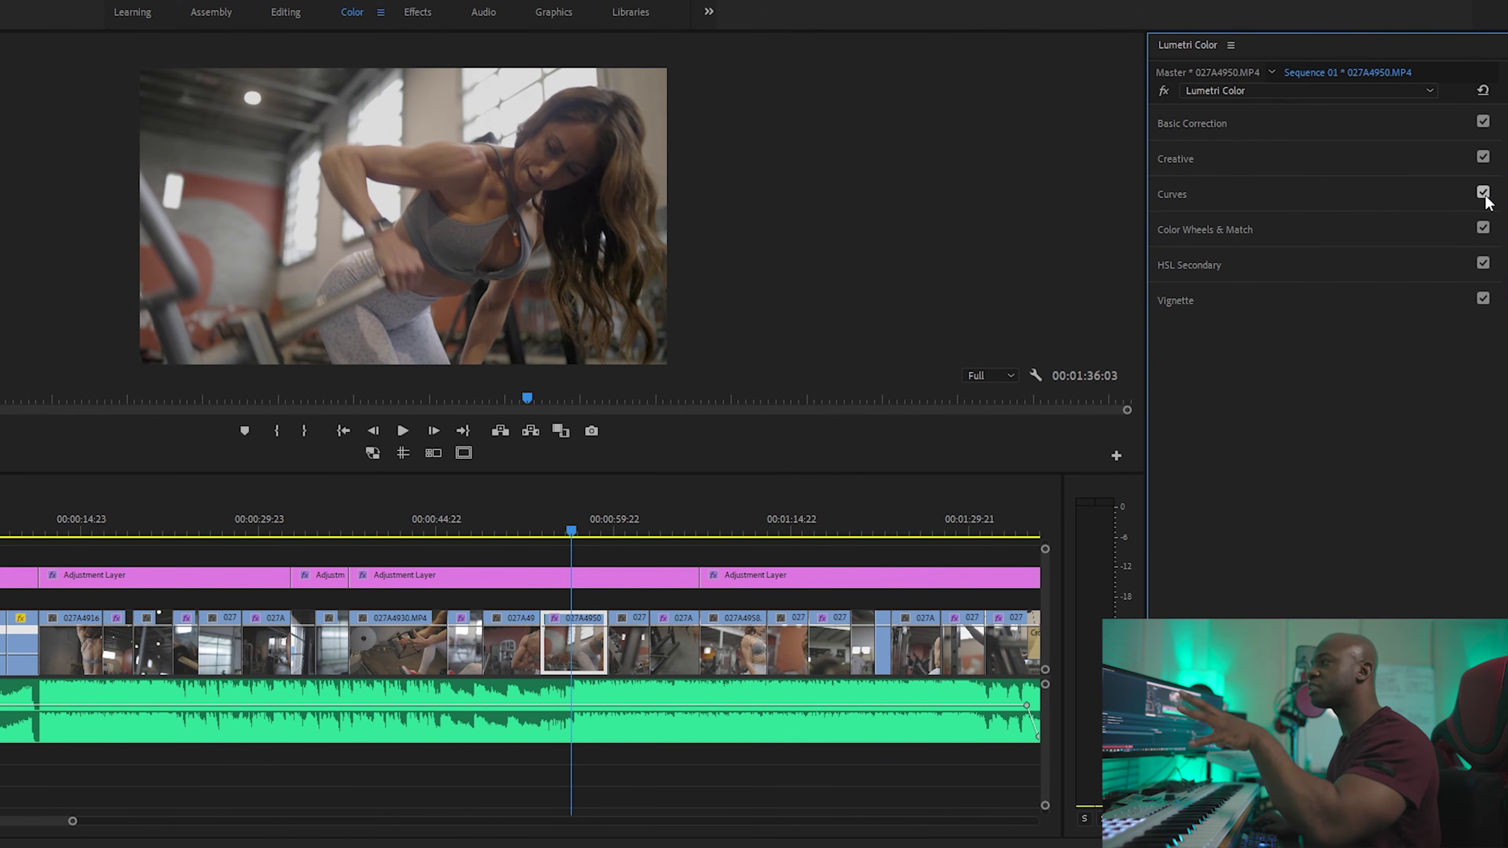
click(1485, 194)
click(1484, 193)
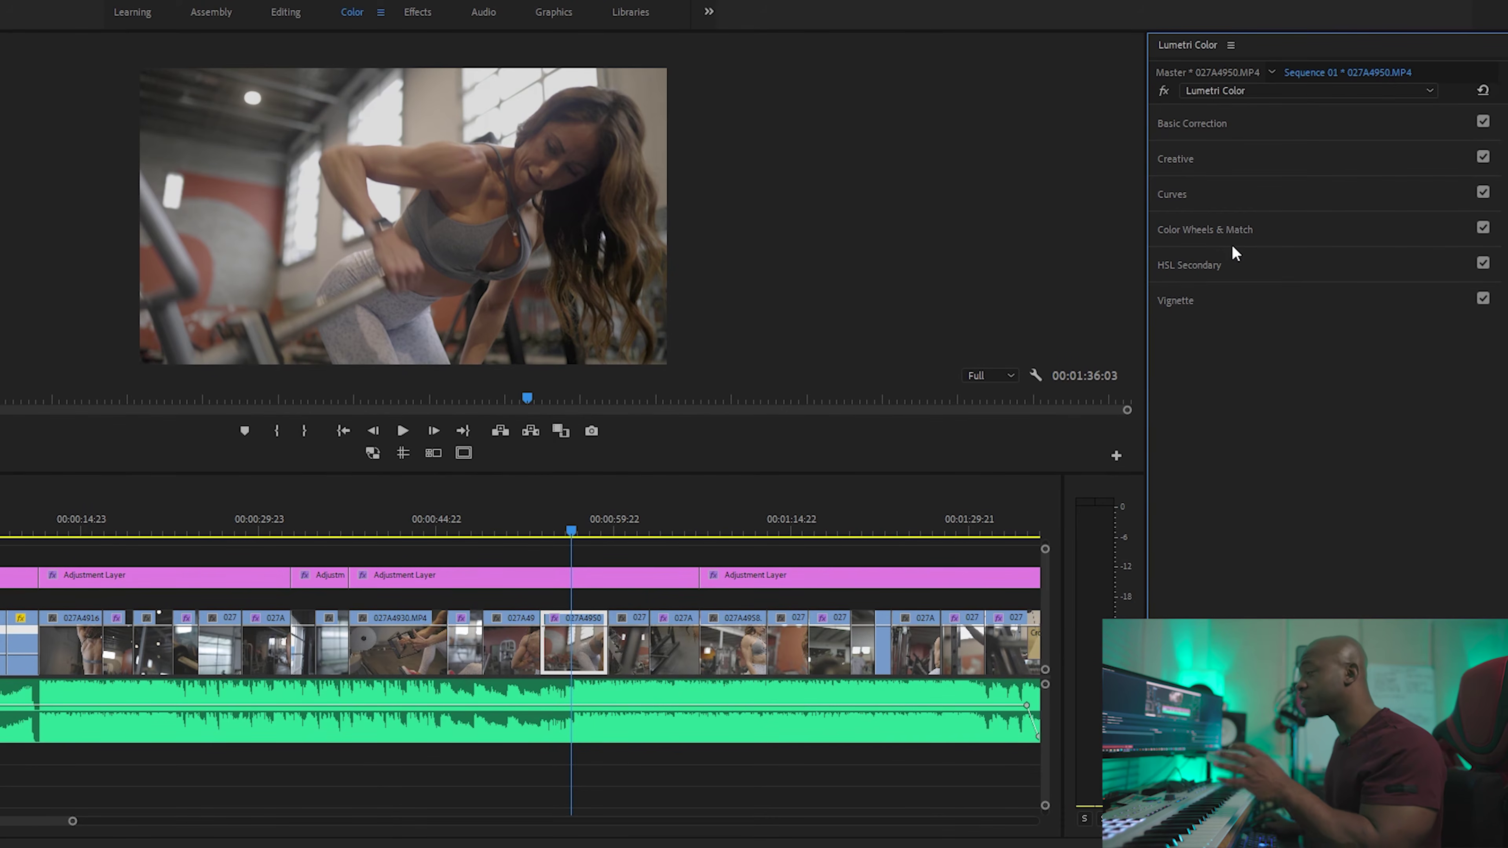
click(1217, 194)
click(1164, 92)
click(1164, 92)
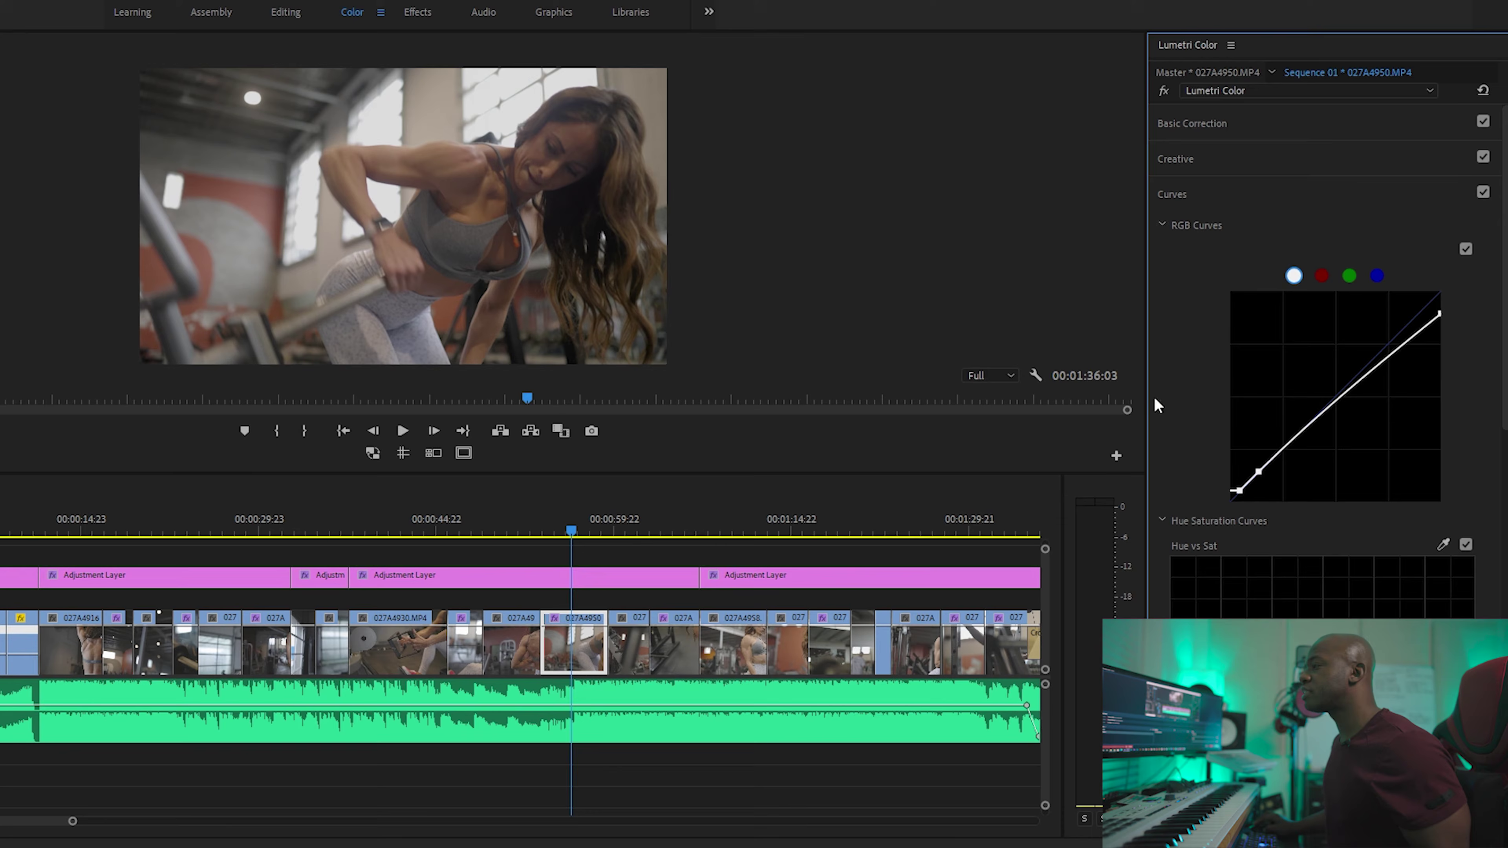
Sample the woman in the image for the Hue vs Hue curve and raise the orange point slightly
mouse_move(572, 530)
mouse_down()
mouse_move(555, 530)
mouse_move(571, 531)
mouse_up()
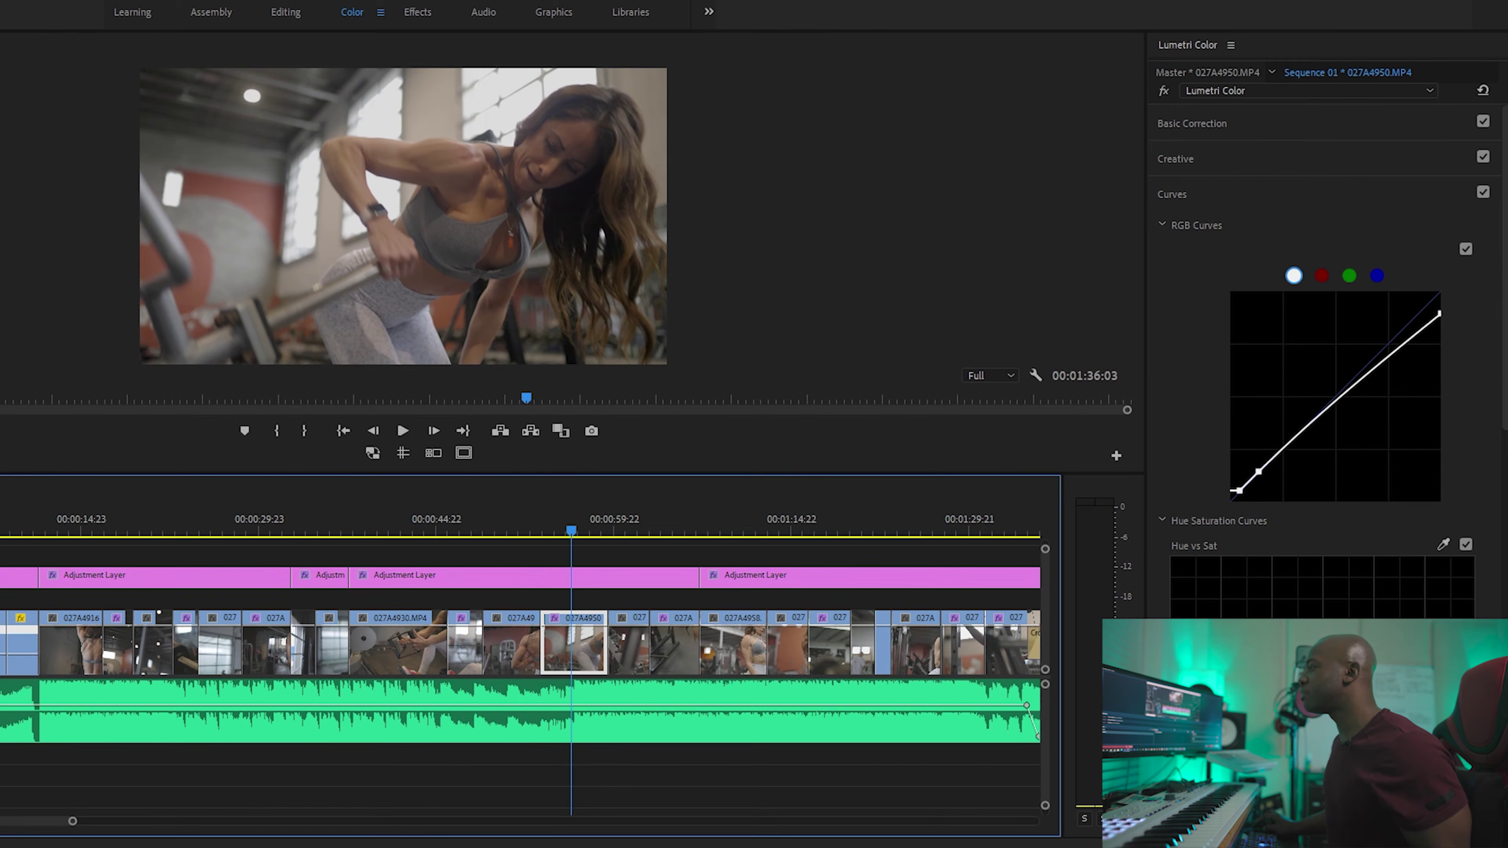
scroll(1460, 357, down, 10)
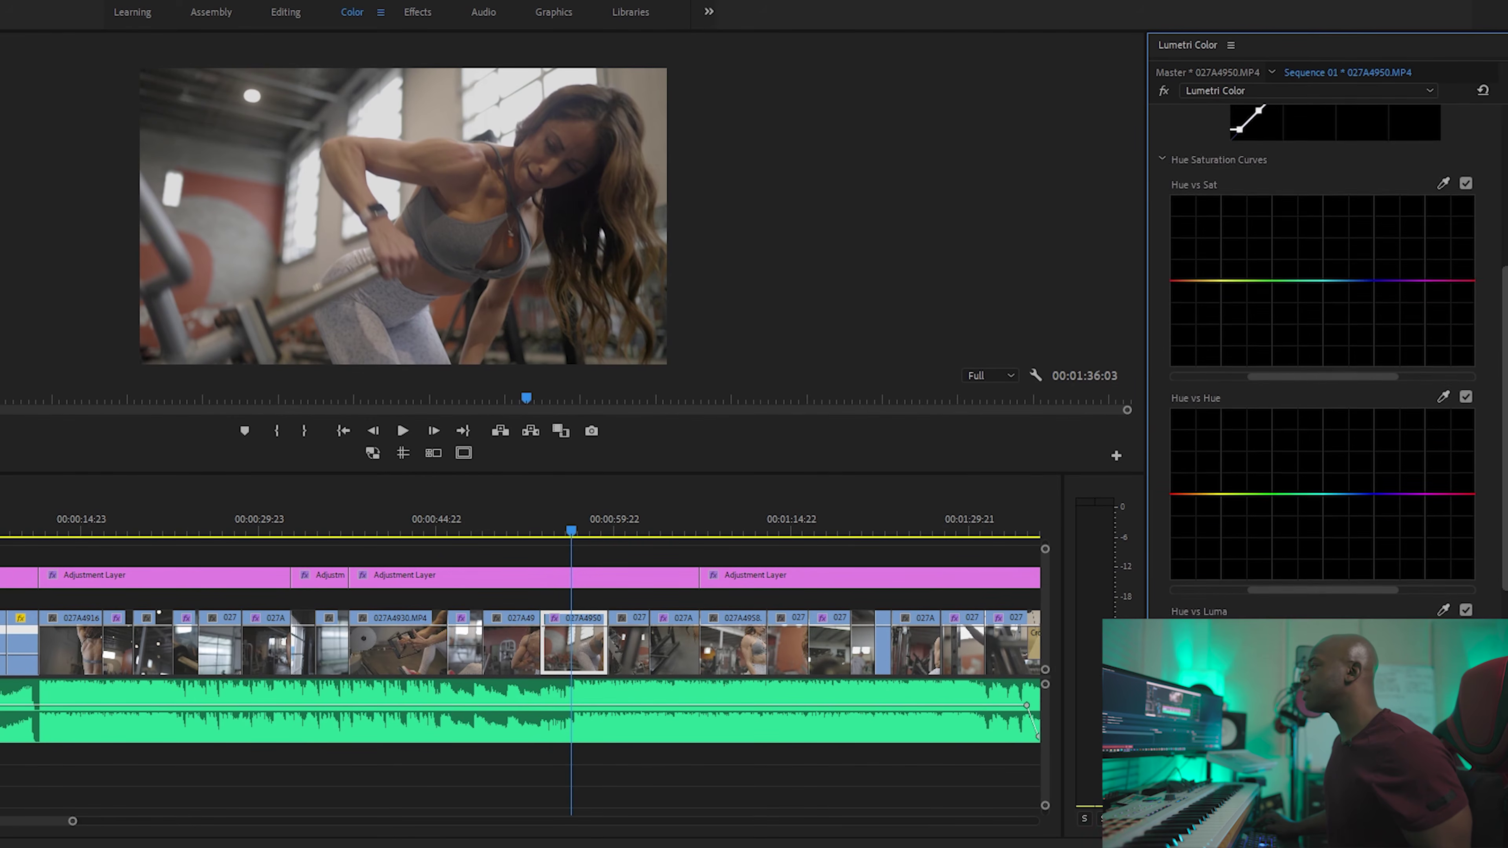
click(1443, 313)
click(622, 169)
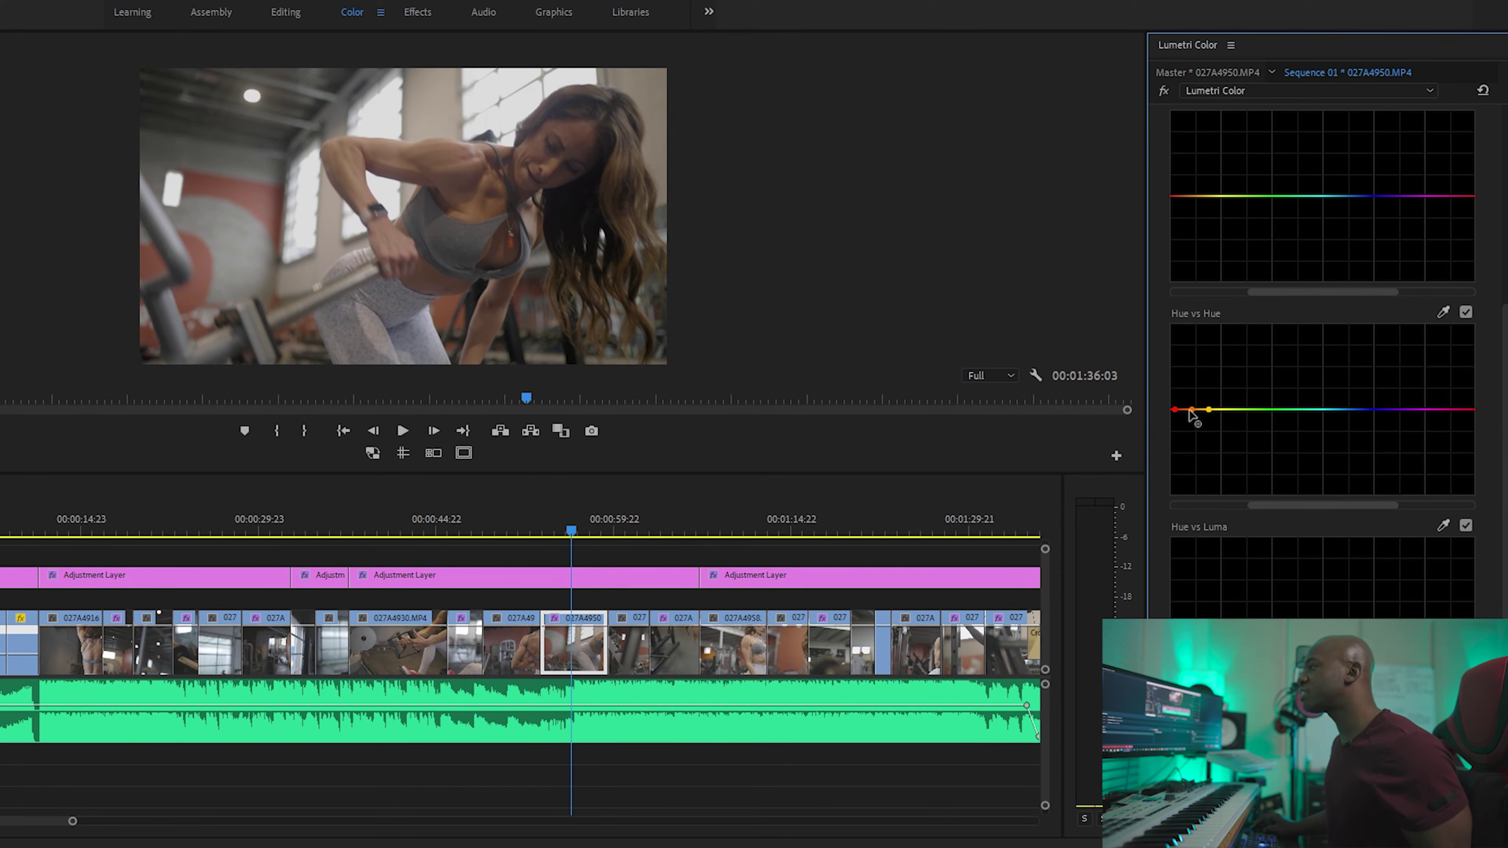
drag(1190, 409, 1191, 409)
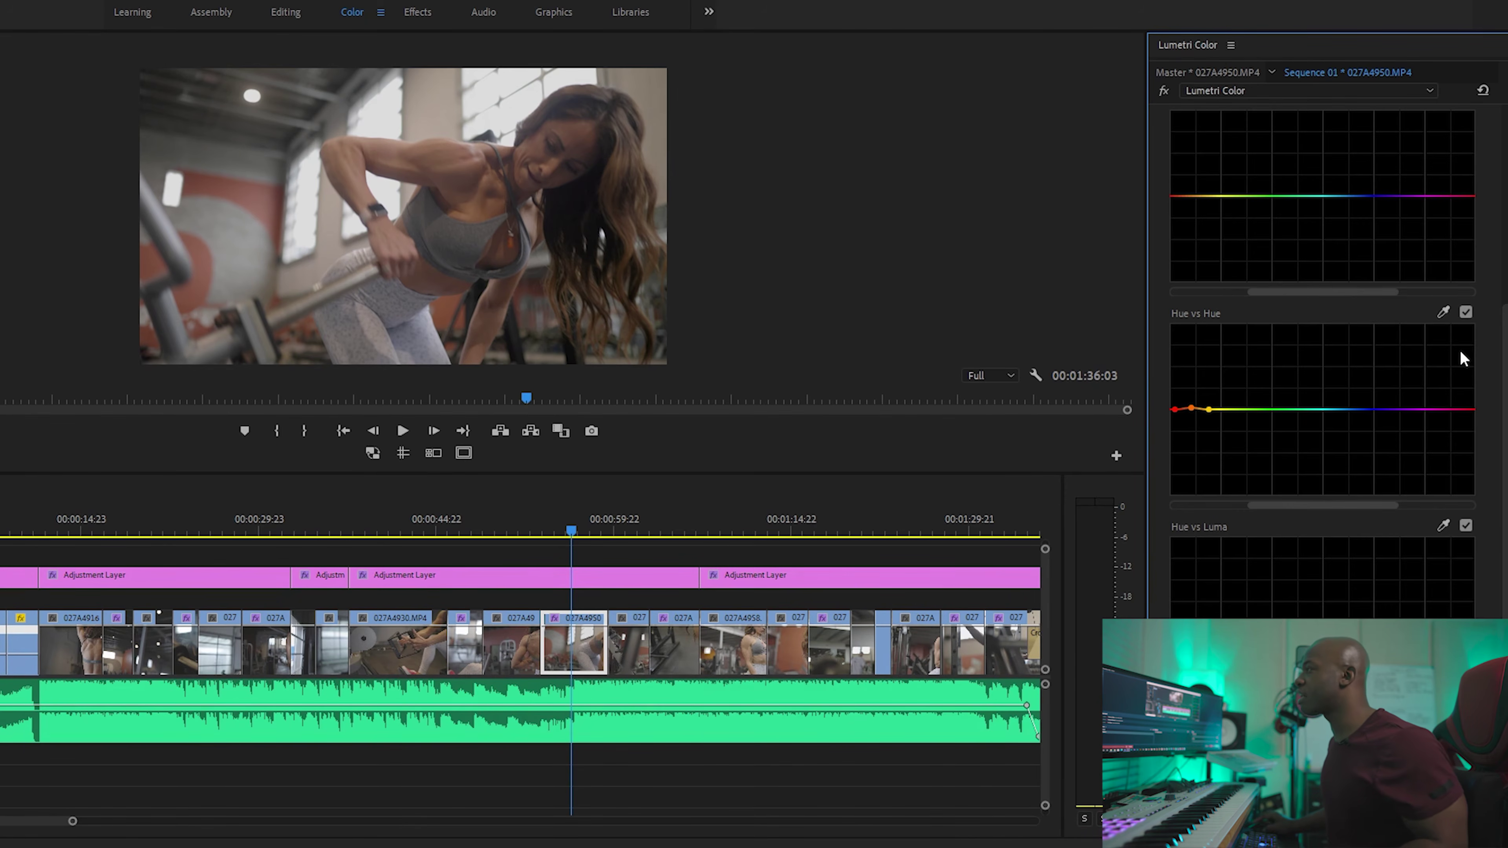
Apply the rowing clip's Lumetri grade to the two following clips and compare 027A4952.MP4 with the effect off and on
drag(688, 653, 530, 566)
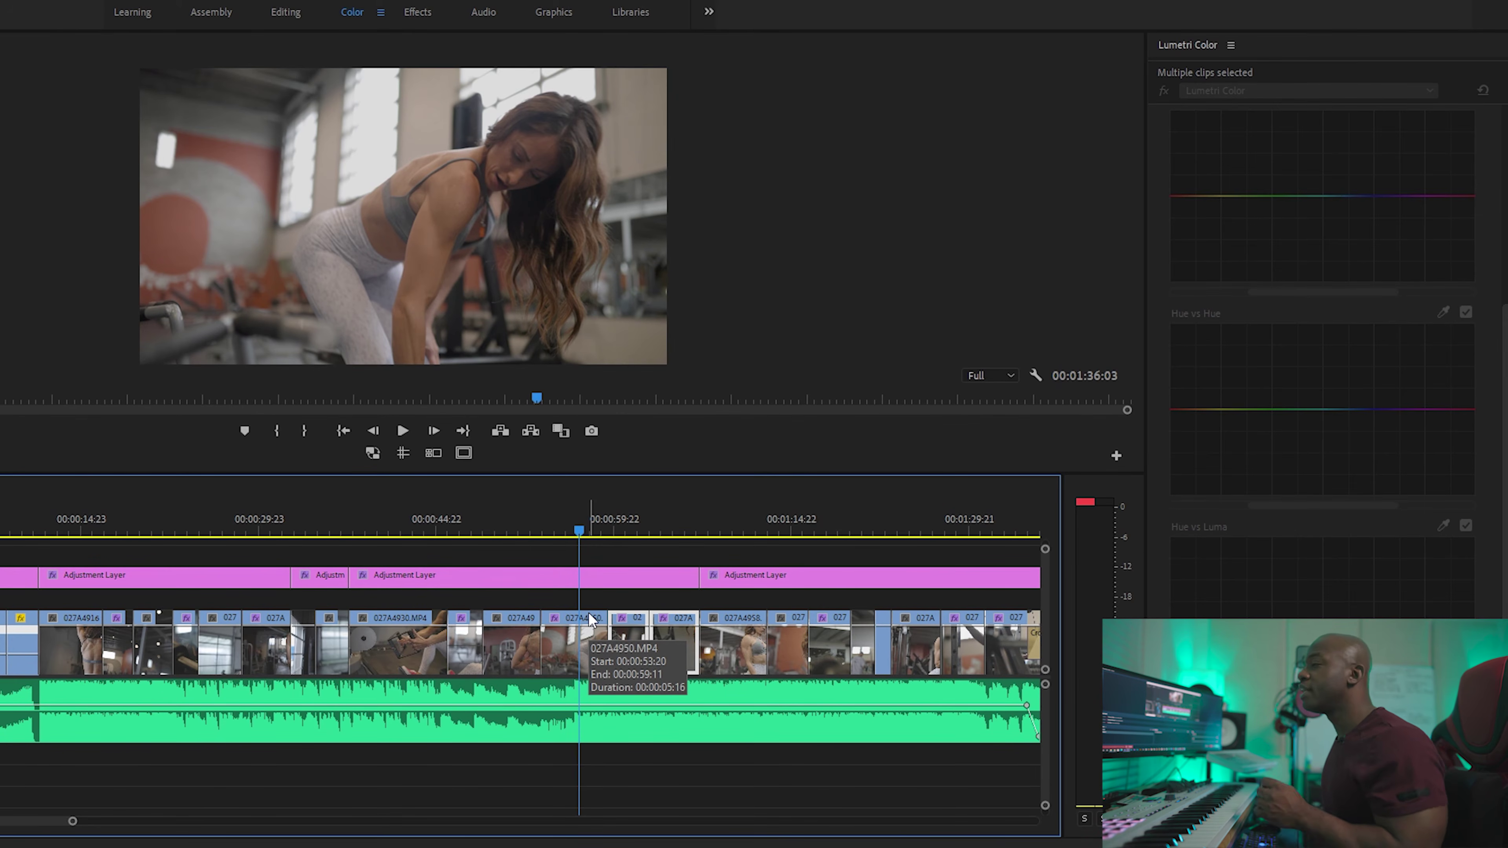
click(590, 576)
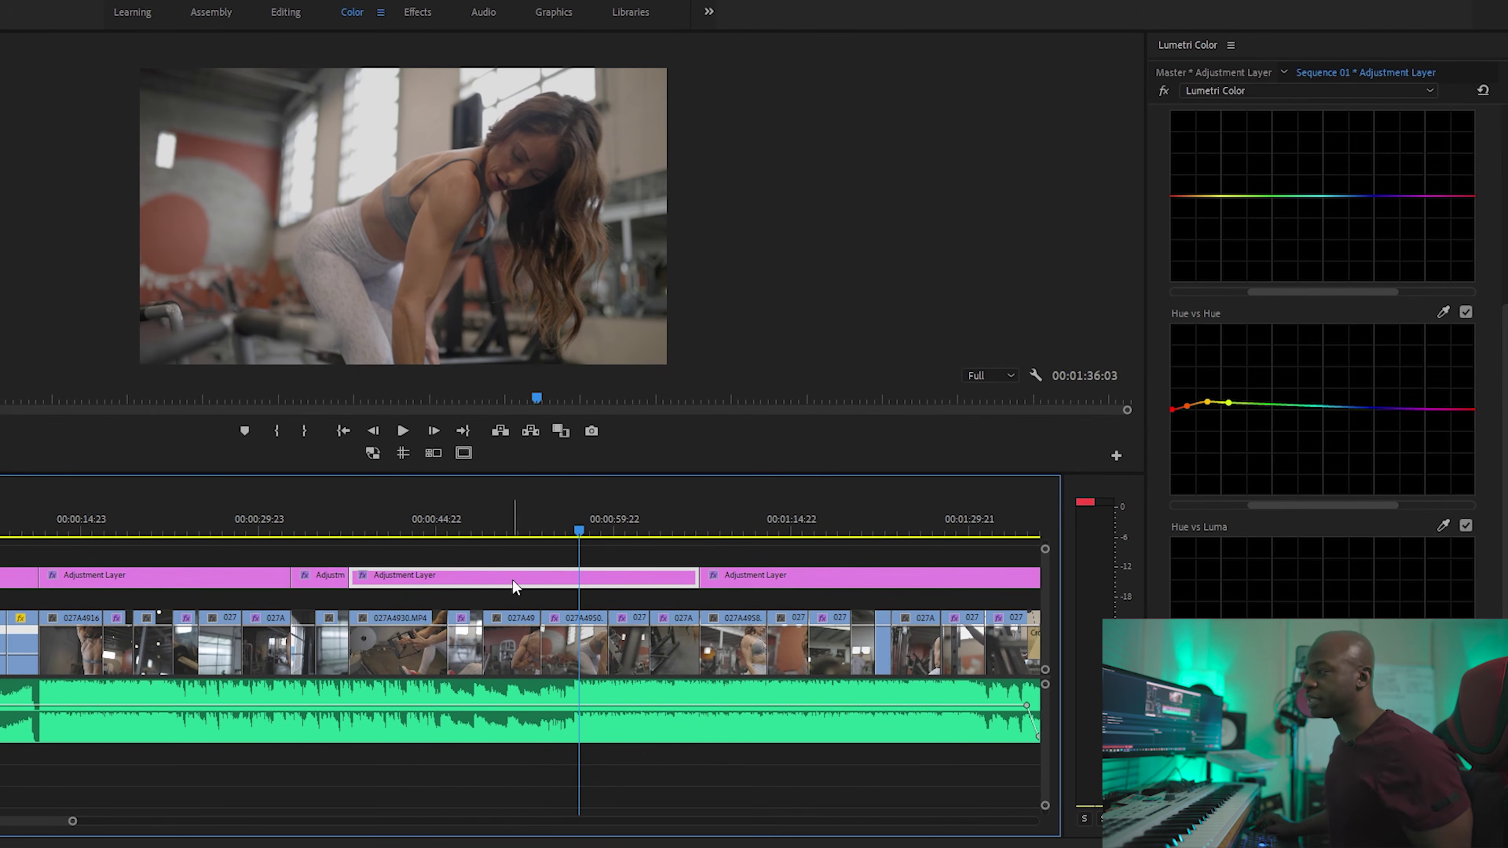
click(578, 528)
drag(578, 529, 616, 533)
click(618, 634)
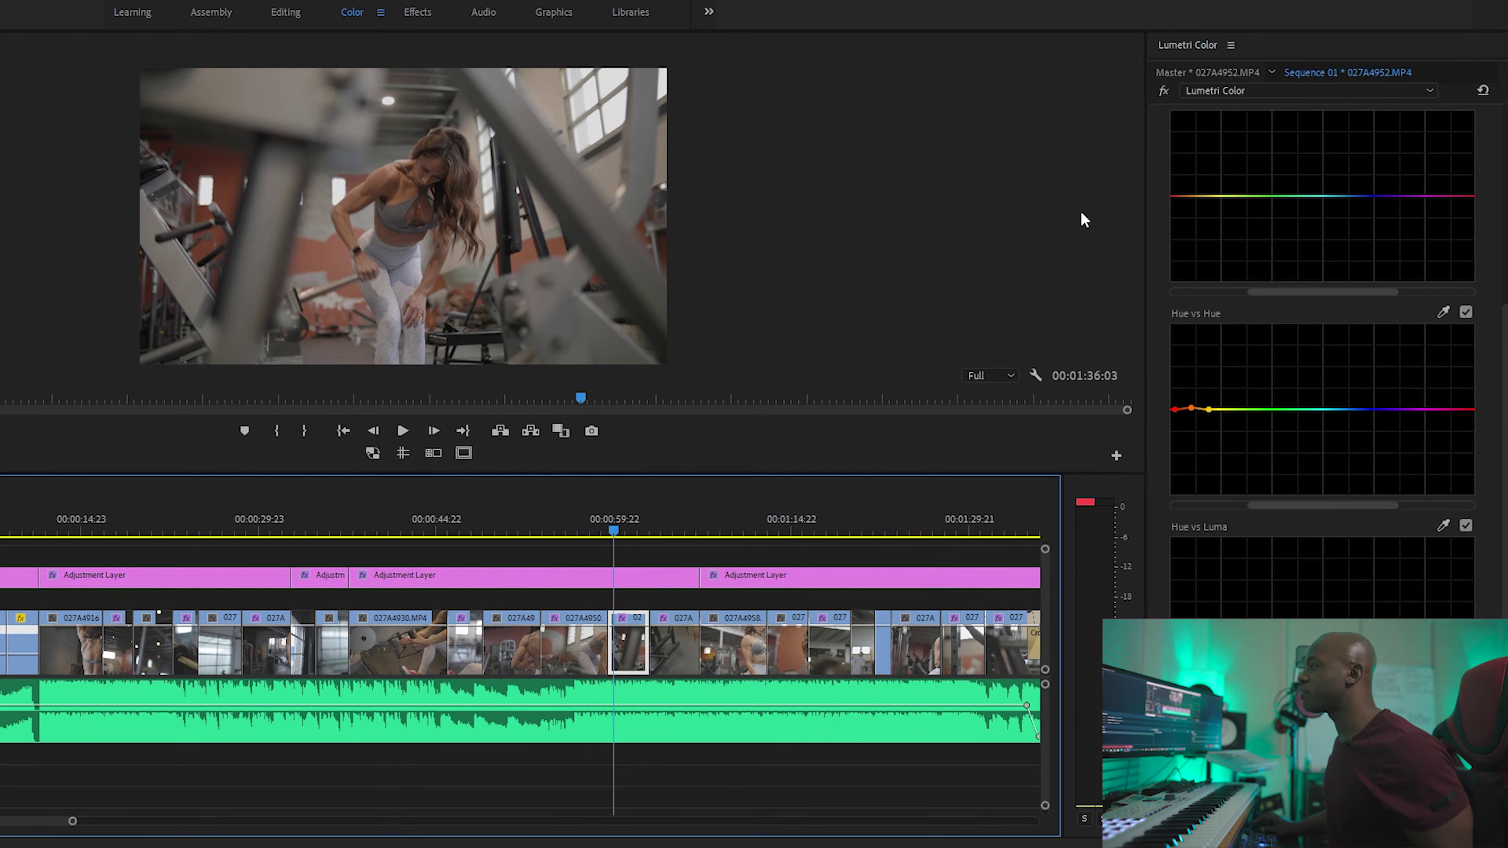
click(1163, 91)
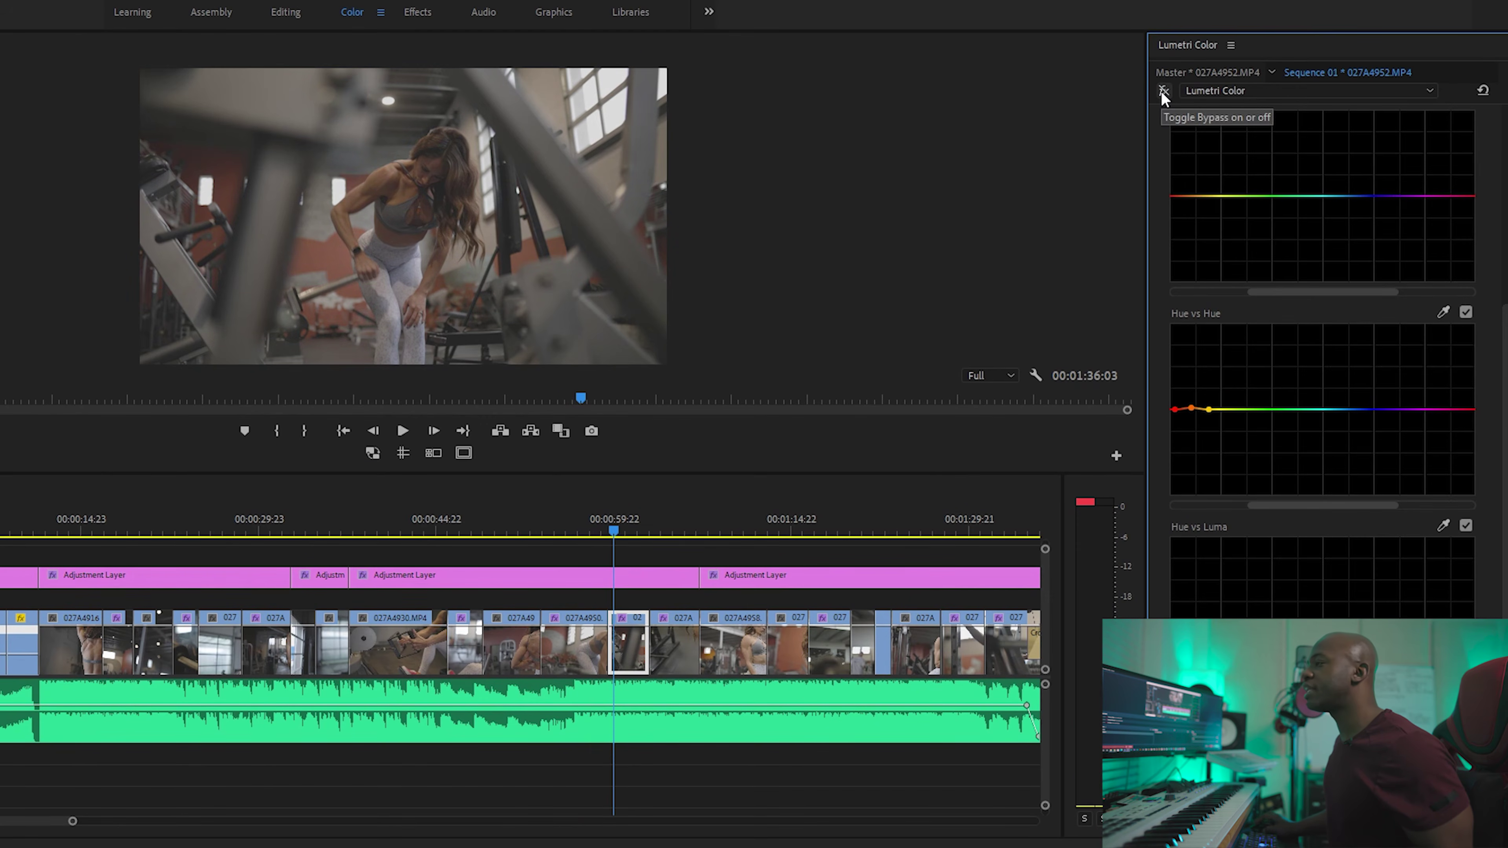
click(1163, 91)
click(640, 669)
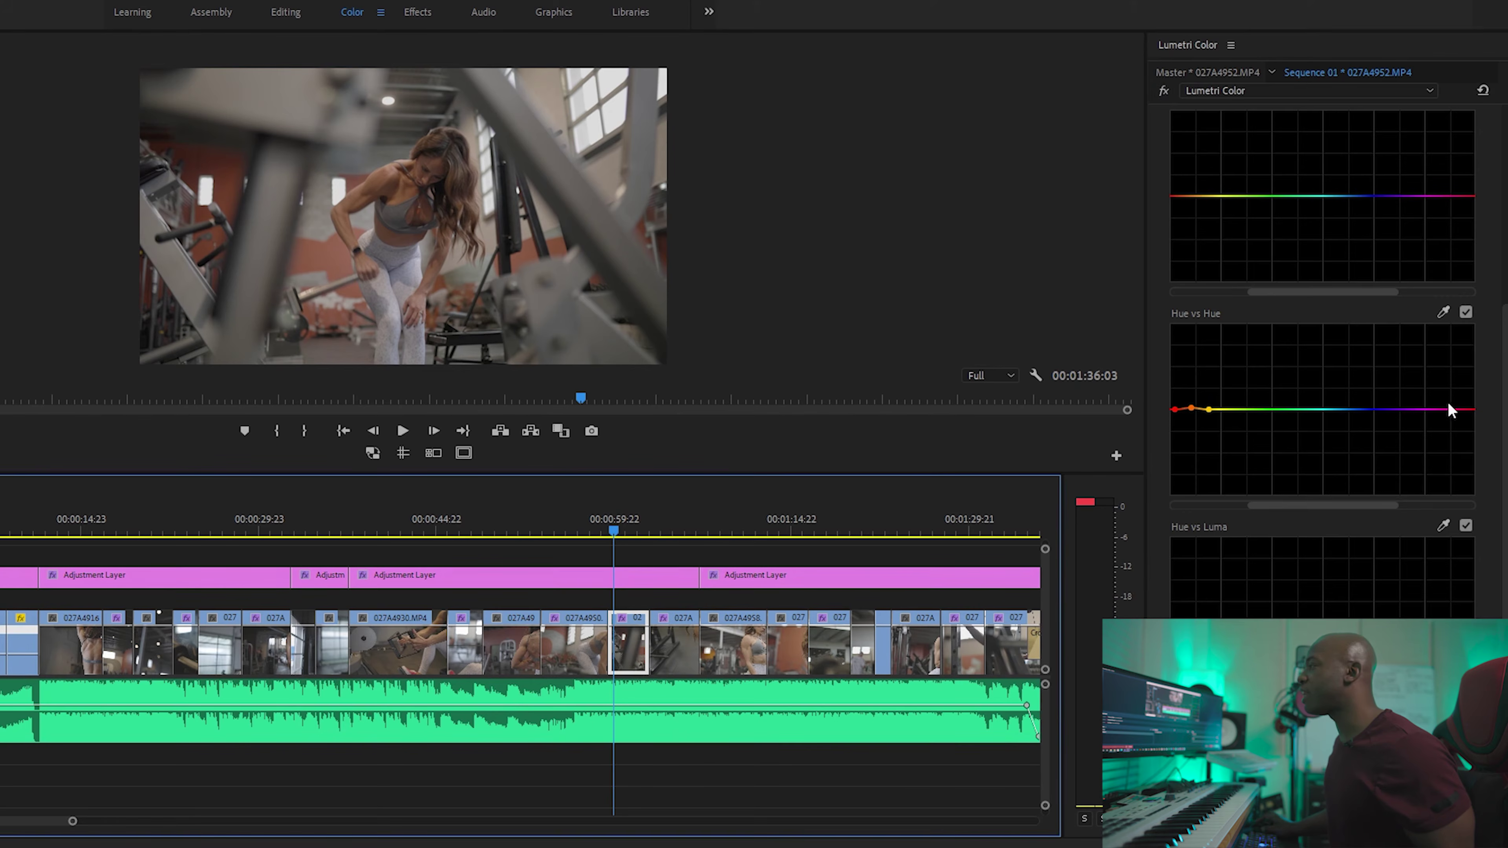
Set clip 027A4952.MP4's exposure to 1.2 and play the sequence from just before it
drag(1501, 369, 1497, 172)
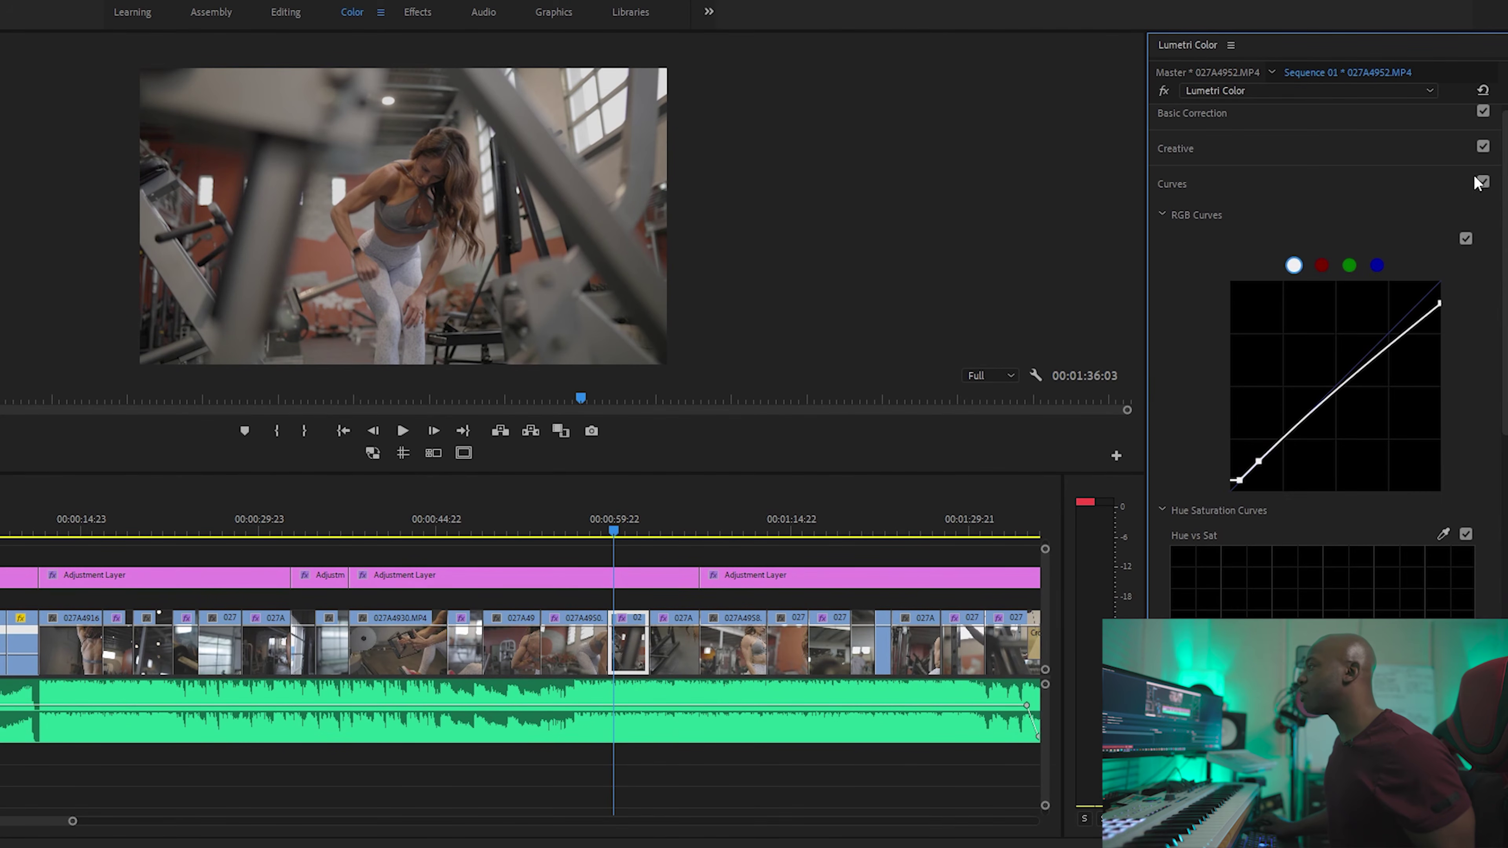
click(1325, 126)
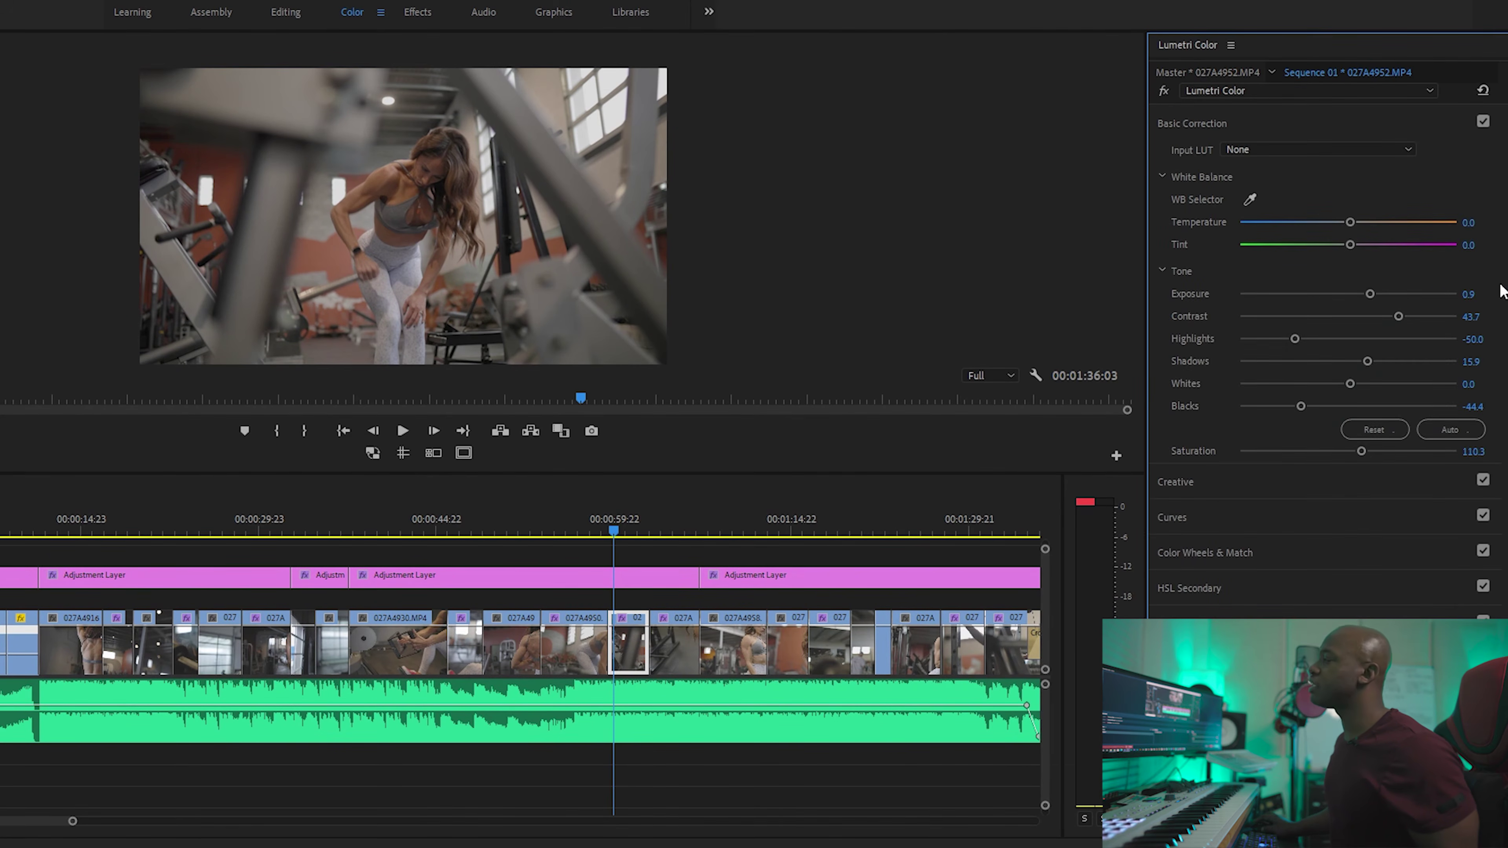
drag(1370, 295, 1374, 295)
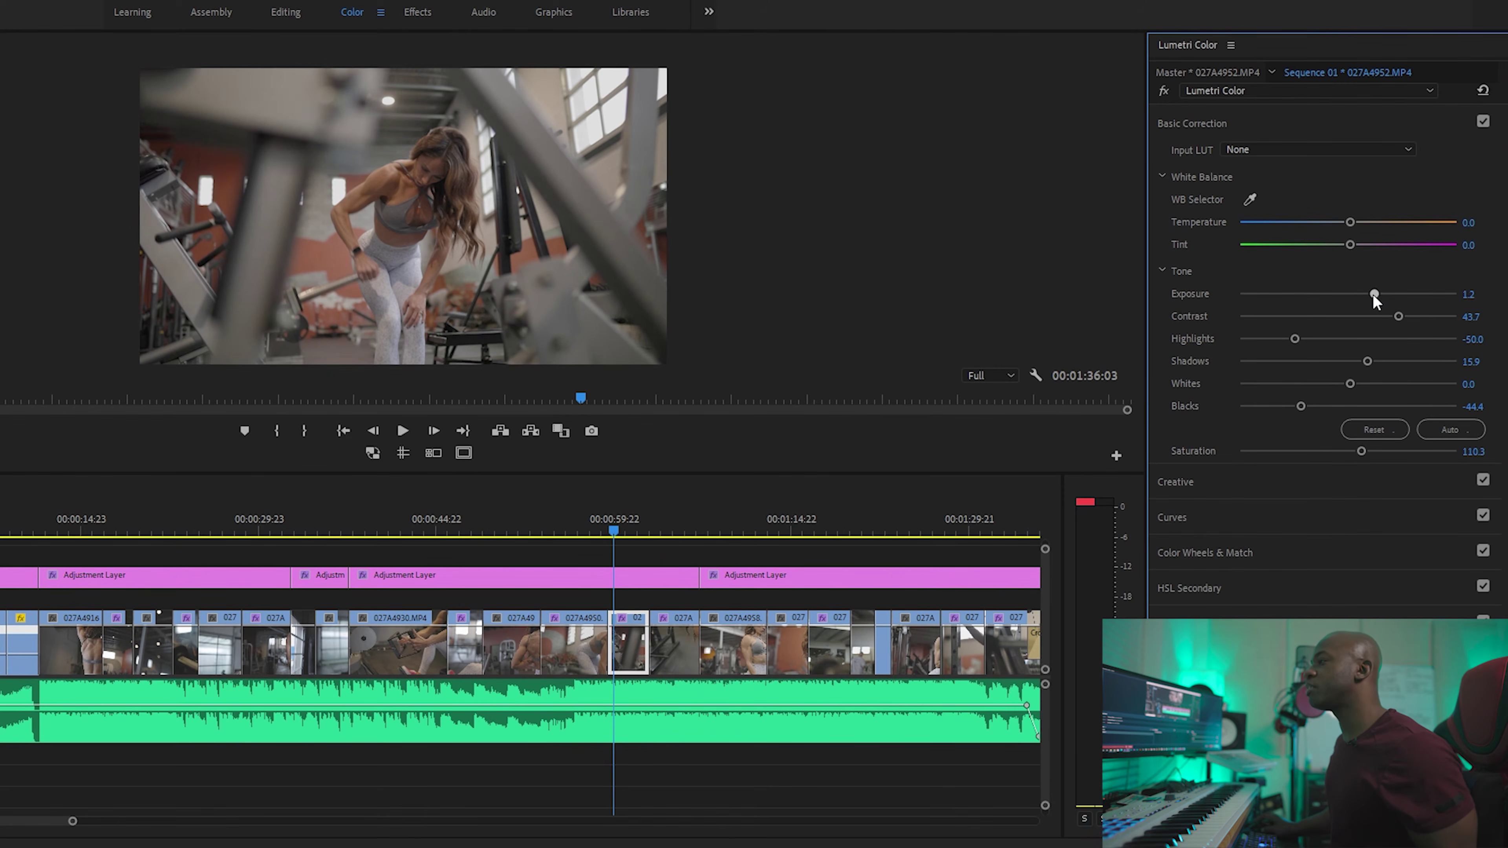
mouse_move(611, 527)
mouse_down()
mouse_move(628, 527)
mouse_move(596, 533)
mouse_up()
key(space)
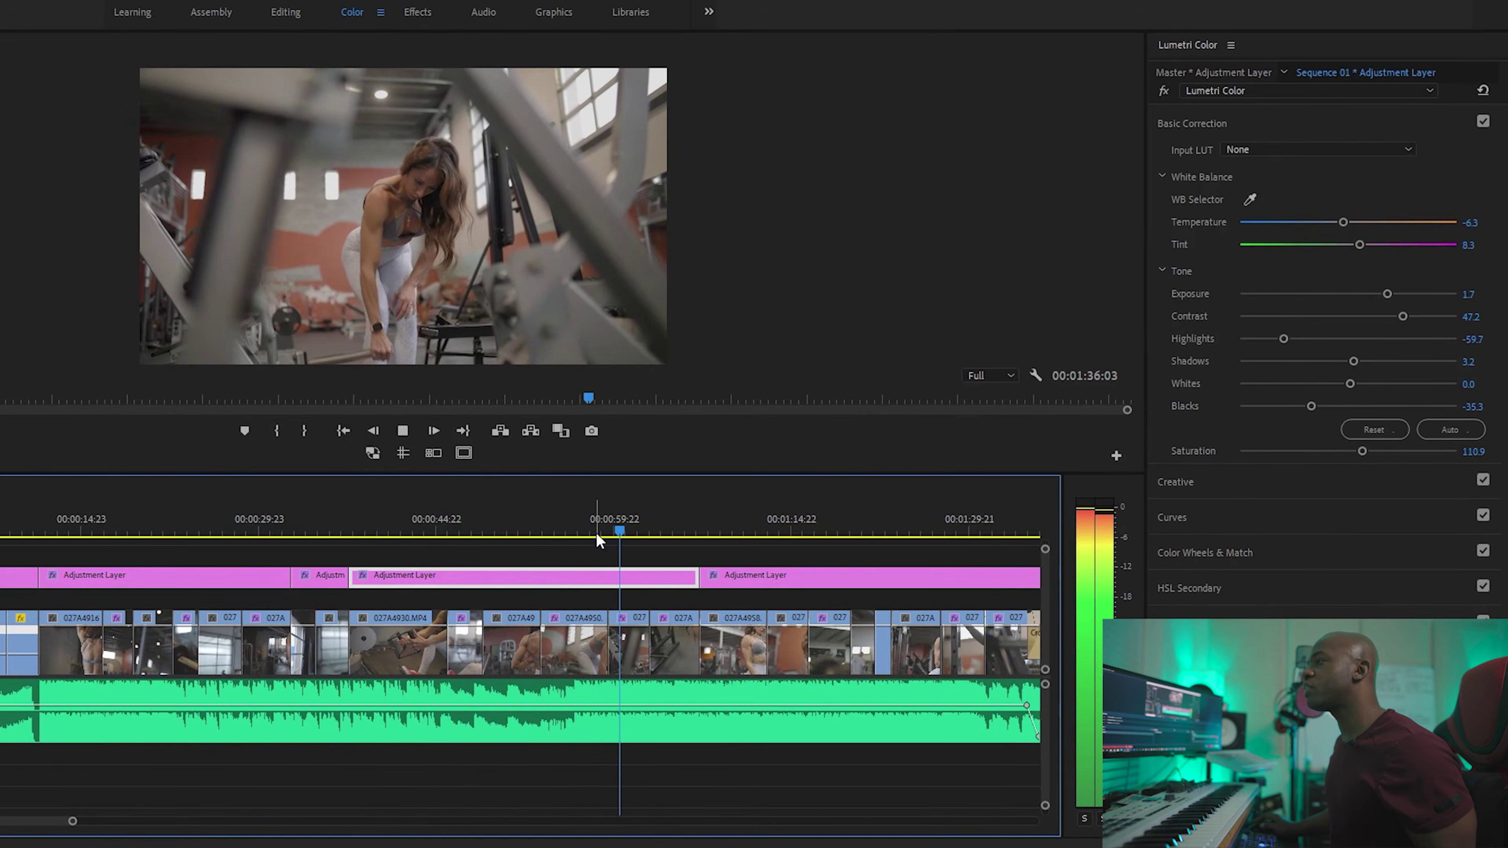
Enlarge the video preview and compare clip 027A4952.MP4 with its Lumetri effect off and on
click(631, 644)
drag(392, 478, 391, 657)
click(1164, 91)
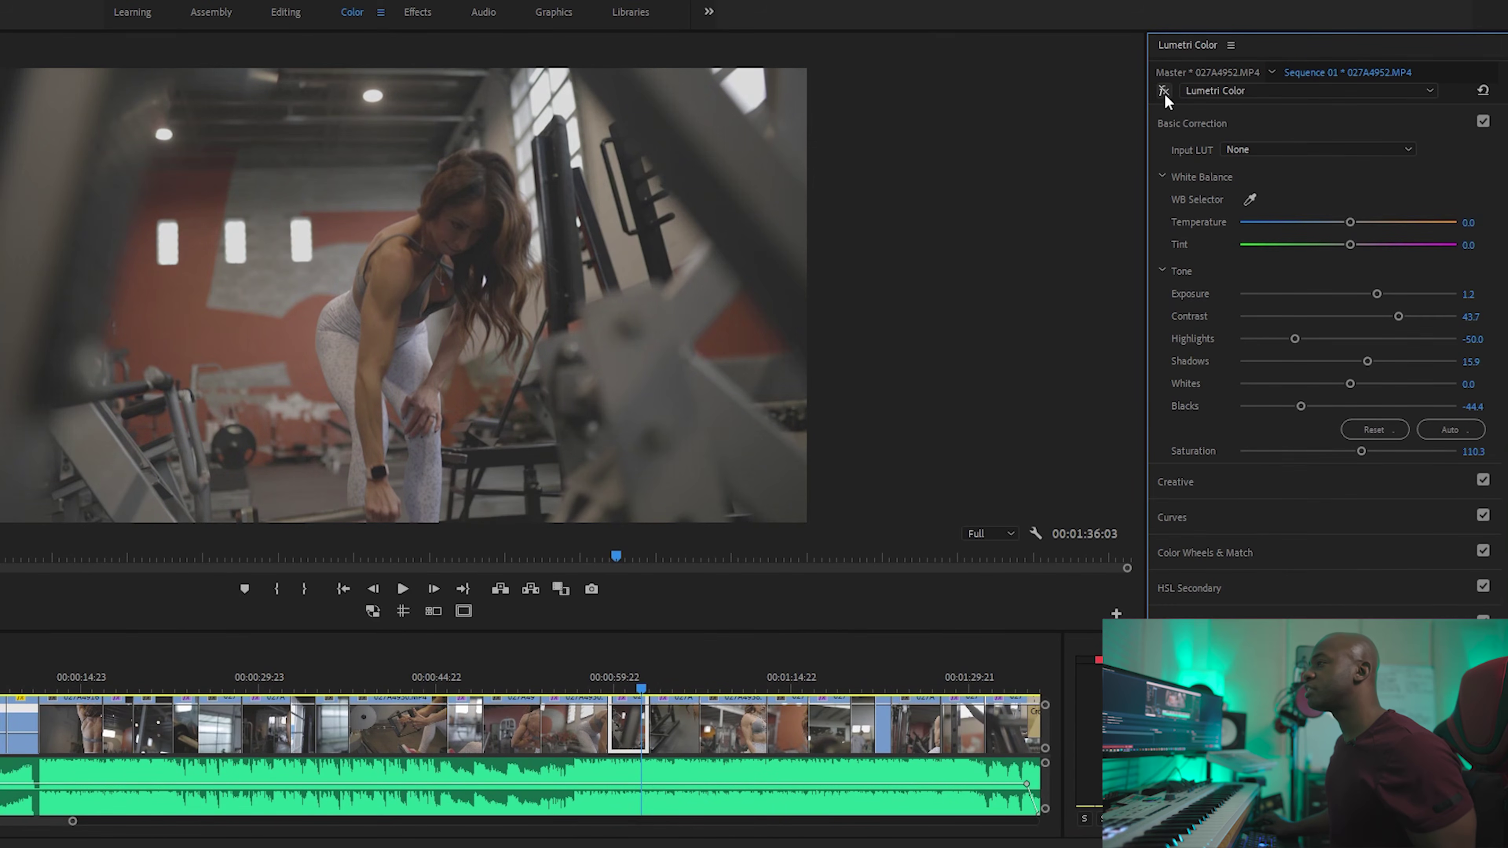
click(1164, 91)
click(1163, 91)
click(1163, 91)
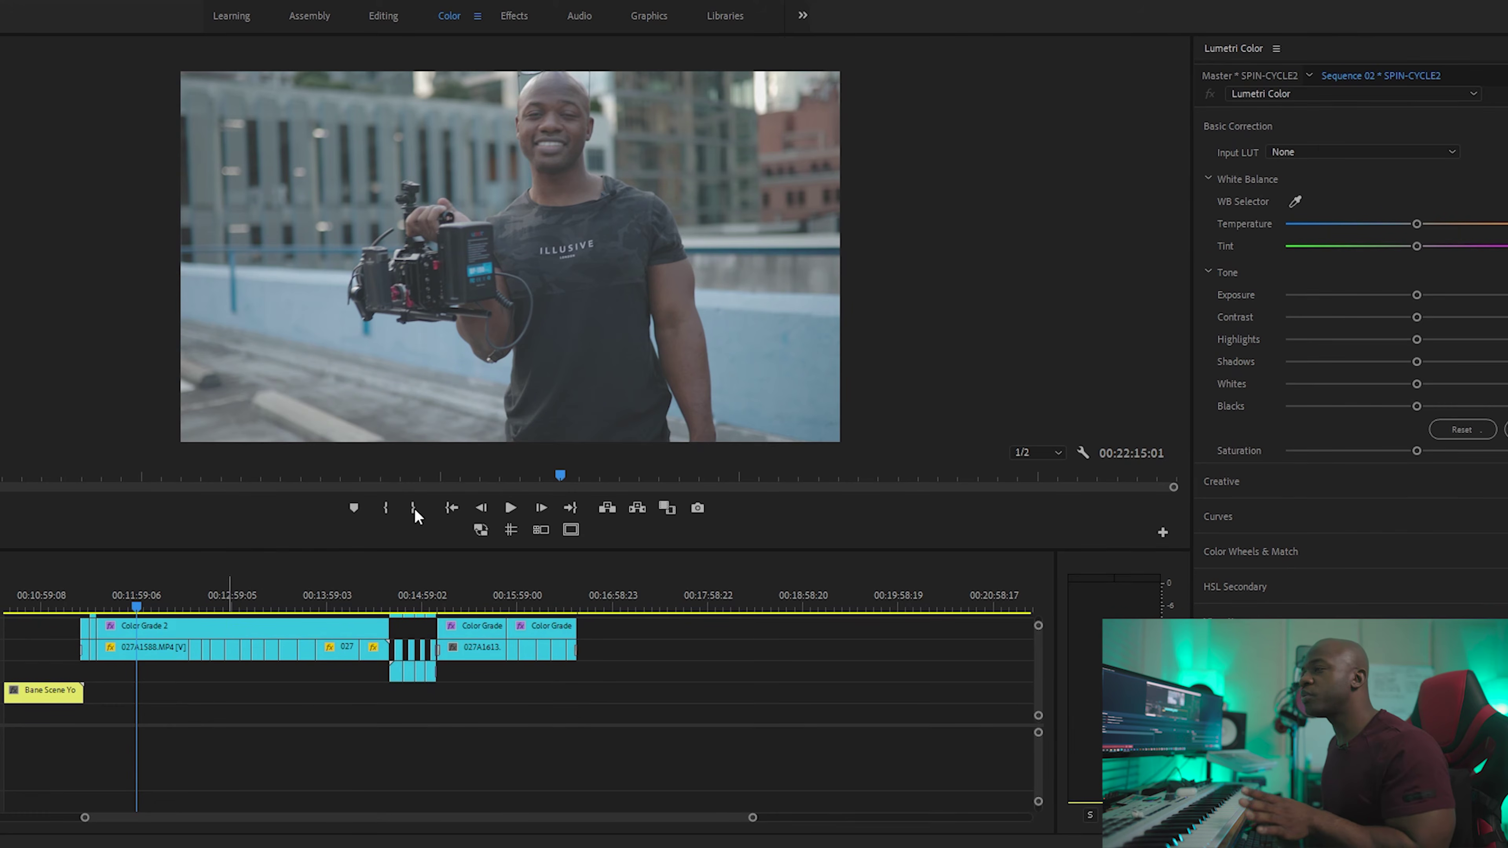
Set clip 027A1588.MP4's contrast to 34.7 and blacks to -50.5 in Sequence 02, comparing the Lumetri effect off and on
drag(136, 609, 148, 604)
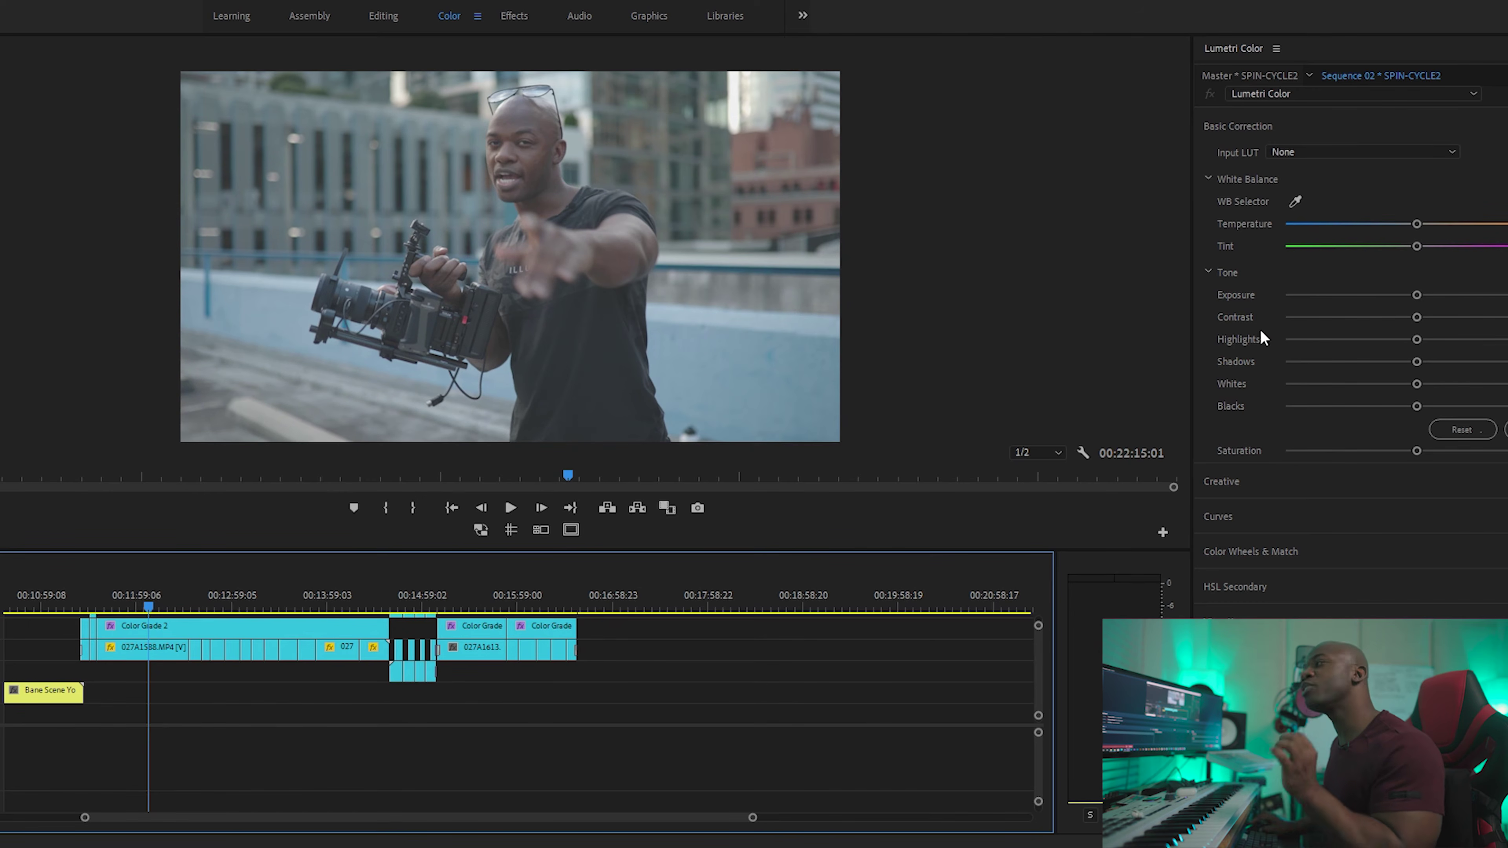
drag(1419, 317, 1369, 315)
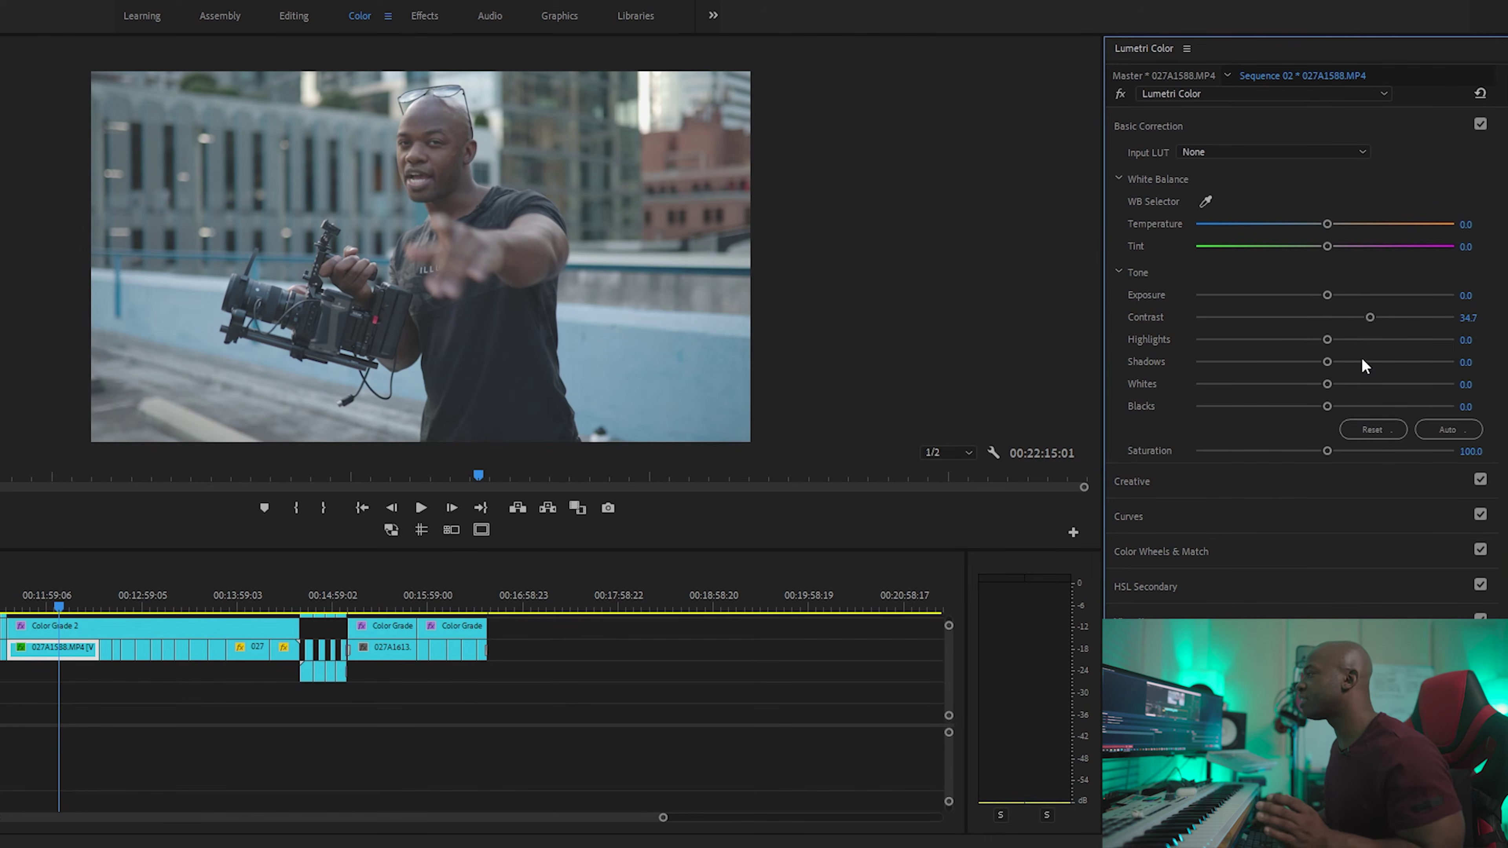
drag(1327, 404, 1259, 407)
click(1120, 95)
click(1120, 95)
click(1120, 95)
click(1121, 95)
click(1121, 95)
click(1121, 95)
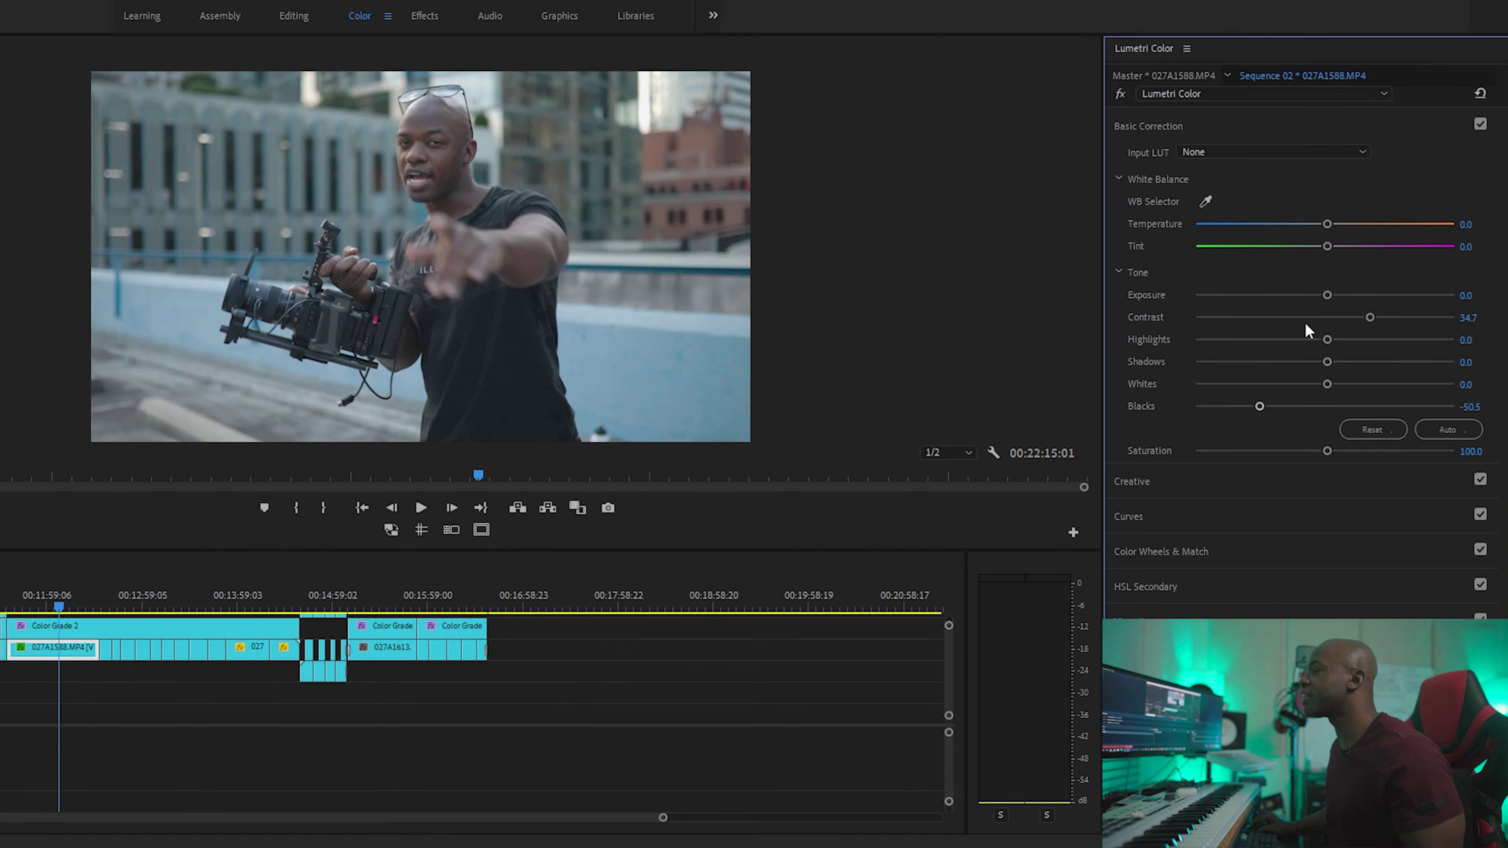
Refine clip 027A1588.MP4's tone with contrast 40.6, shadows -8.9 and exposure 0.1
drag(1374, 316, 1378, 316)
drag(1327, 362, 1314, 361)
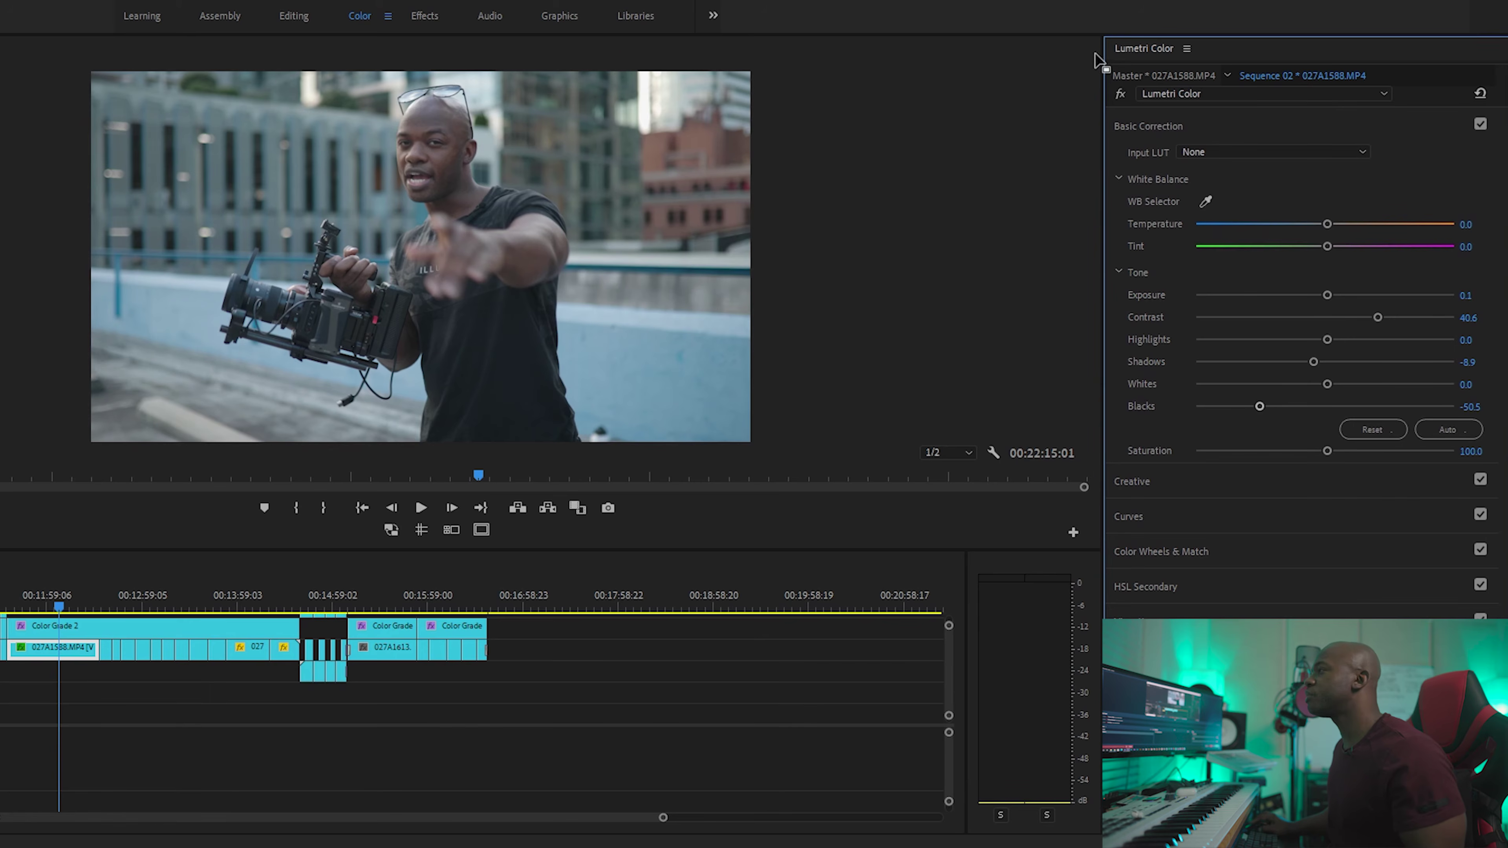
Raise clip 027A1588.MP4's saturation to 130.0 and compare the clip with its Lumetri effect off and on
click(1120, 95)
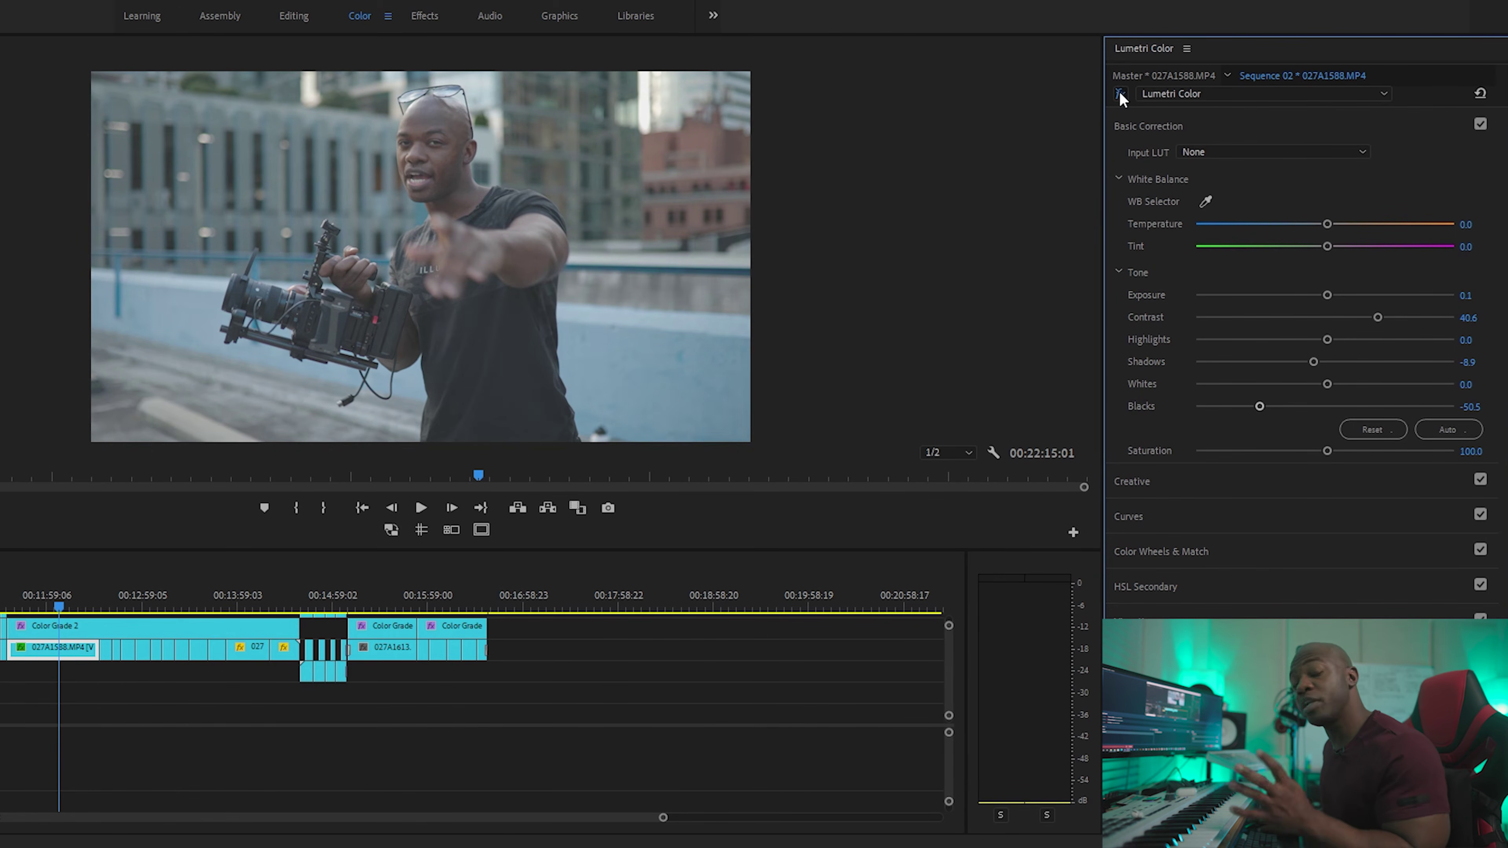
click(1119, 93)
click(1119, 94)
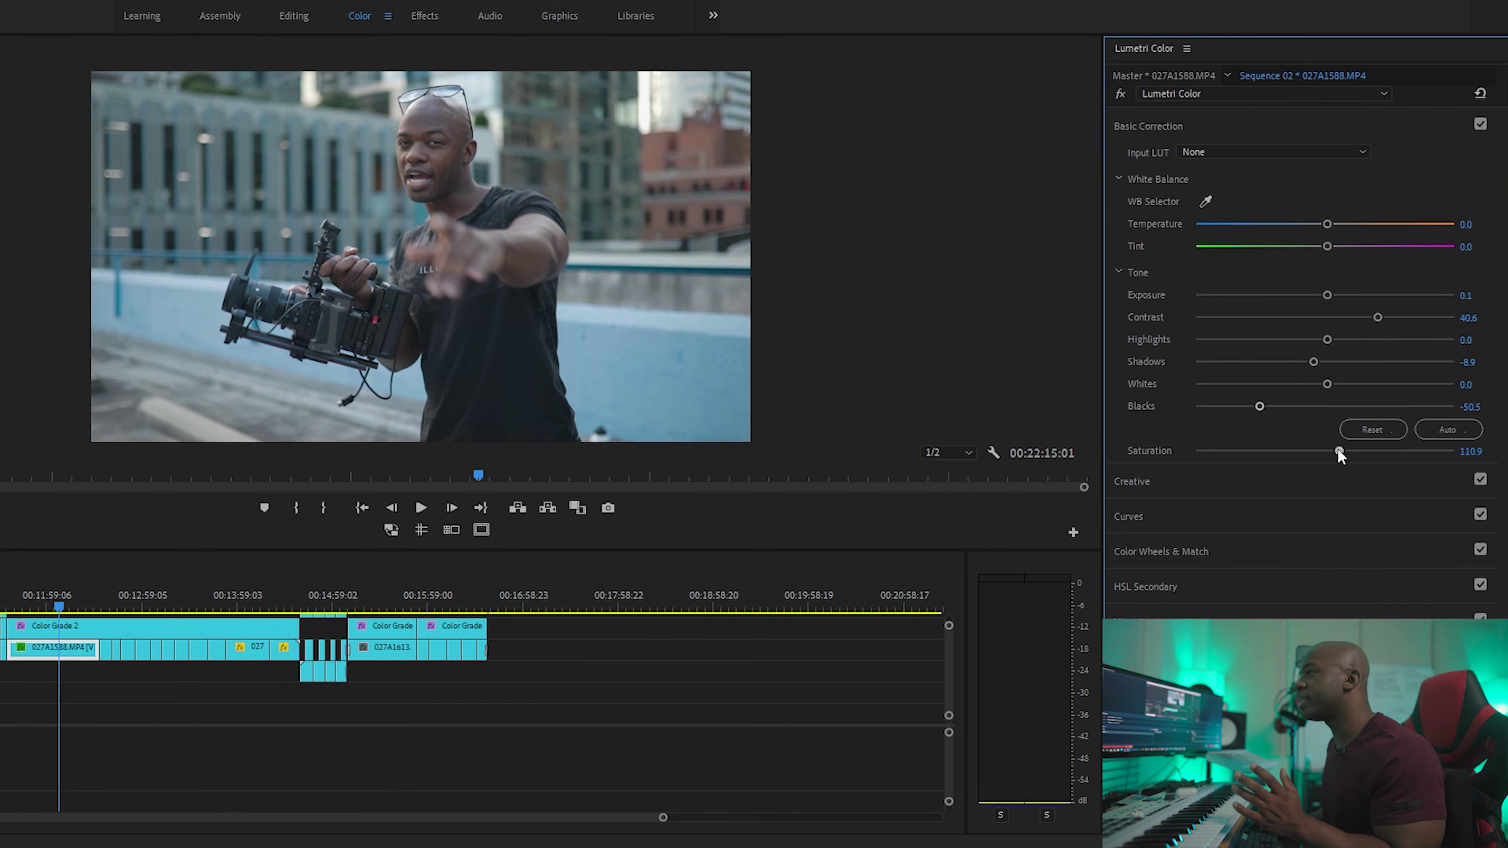
drag(1338, 451, 1363, 451)
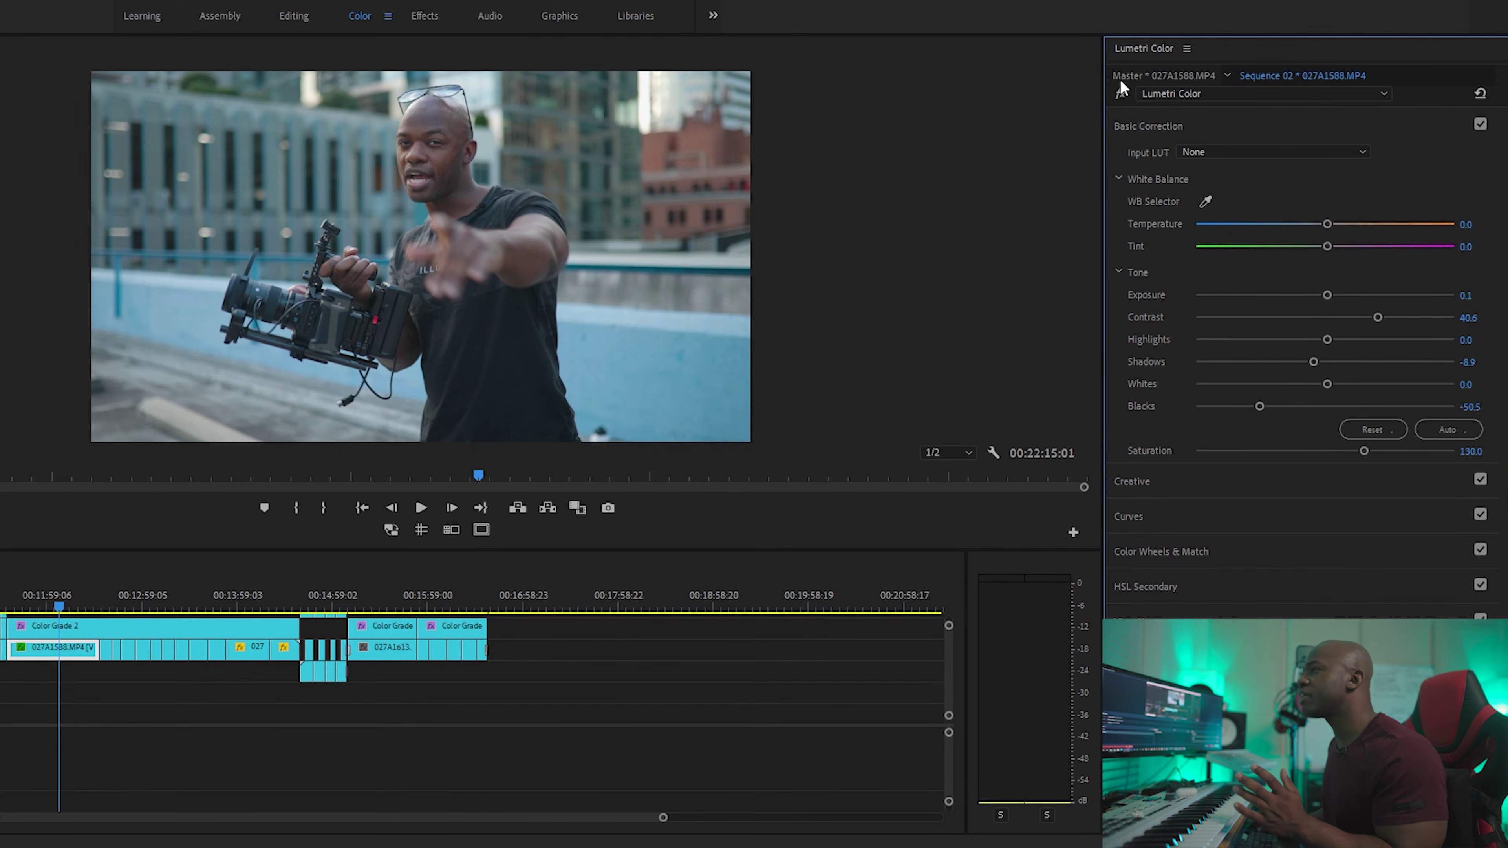
click(1119, 93)
click(1120, 93)
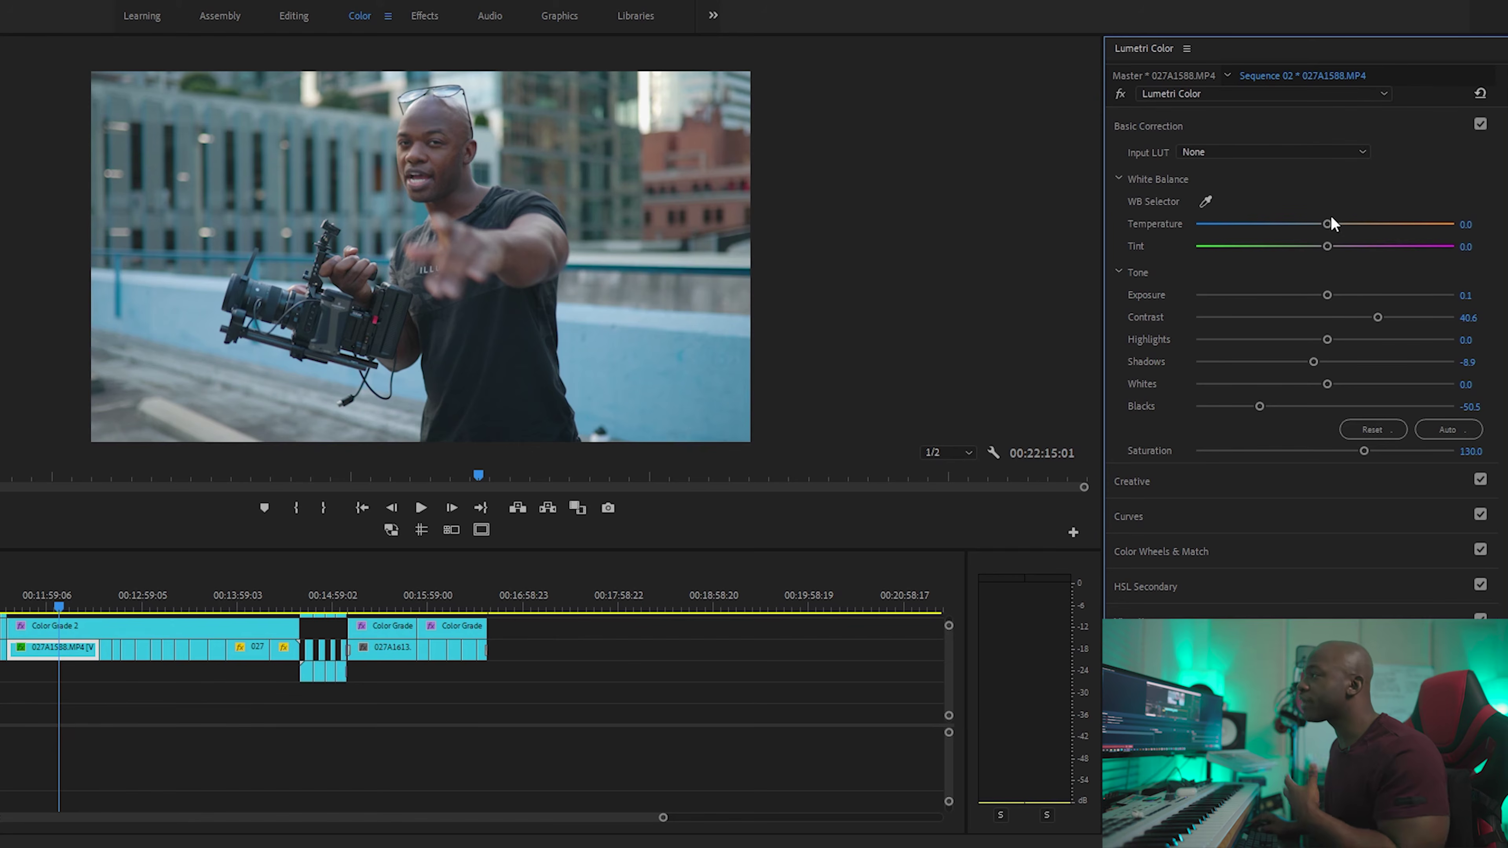
Set the clip's white balance to temperature 8.3 and tint -1.7, comparing the Lumetri effect off and on
click(1255, 126)
click(1255, 126)
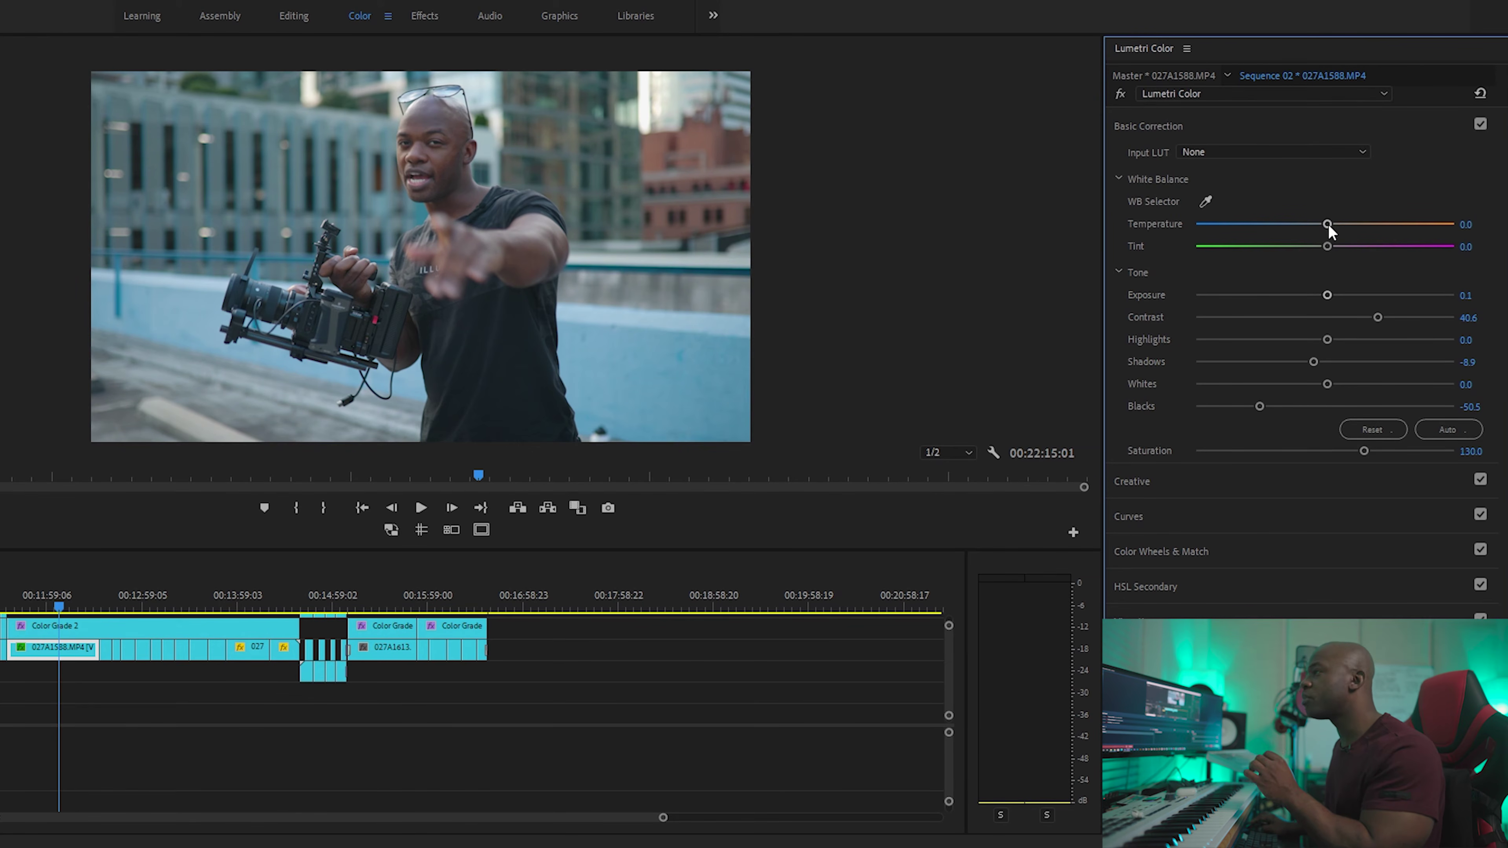
click(1120, 94)
click(1120, 93)
click(1119, 94)
click(1119, 94)
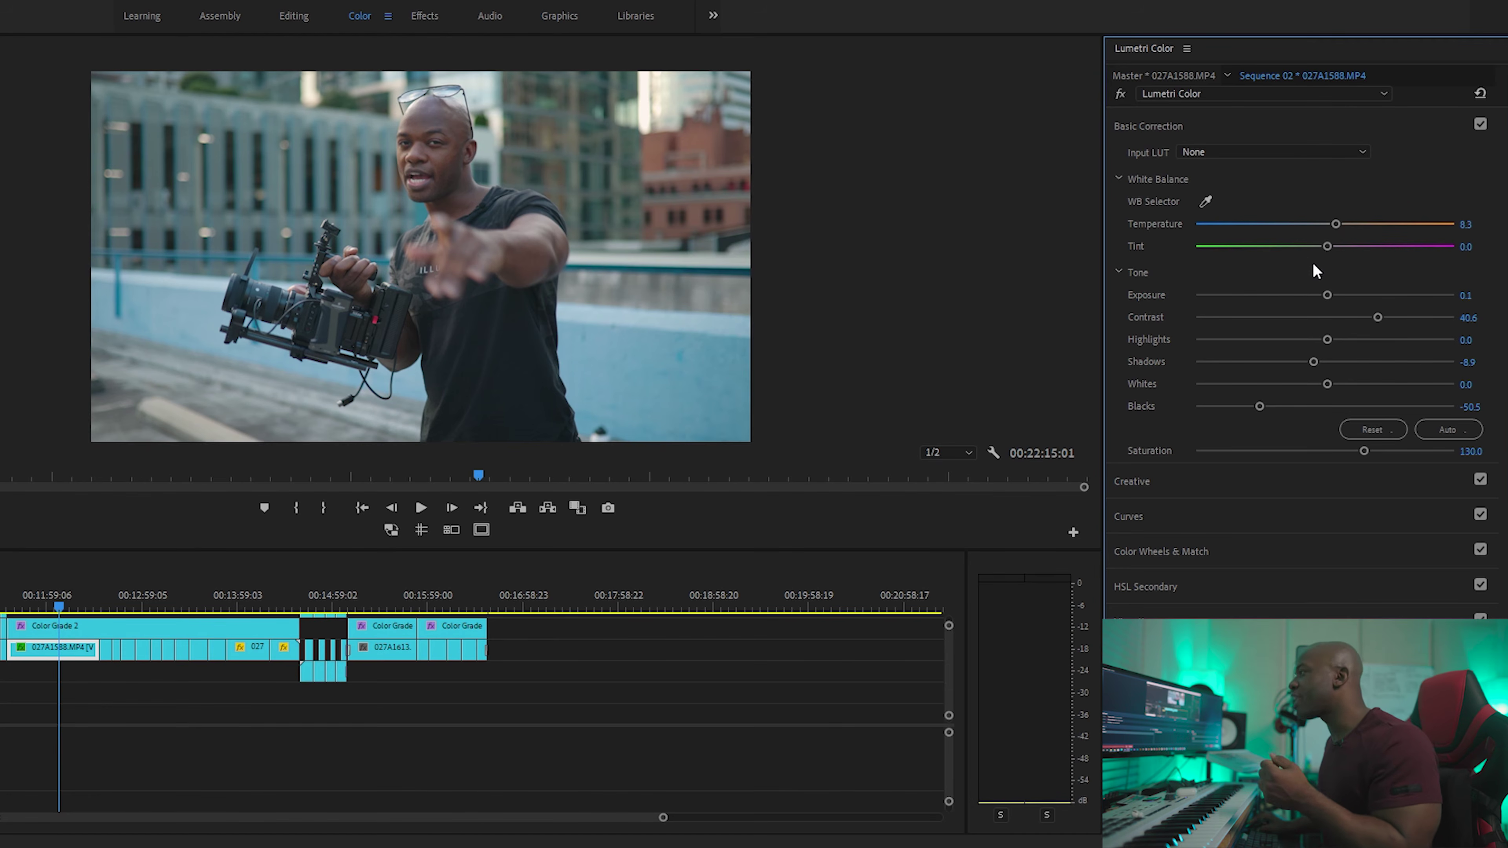
drag(1328, 248, 1324, 249)
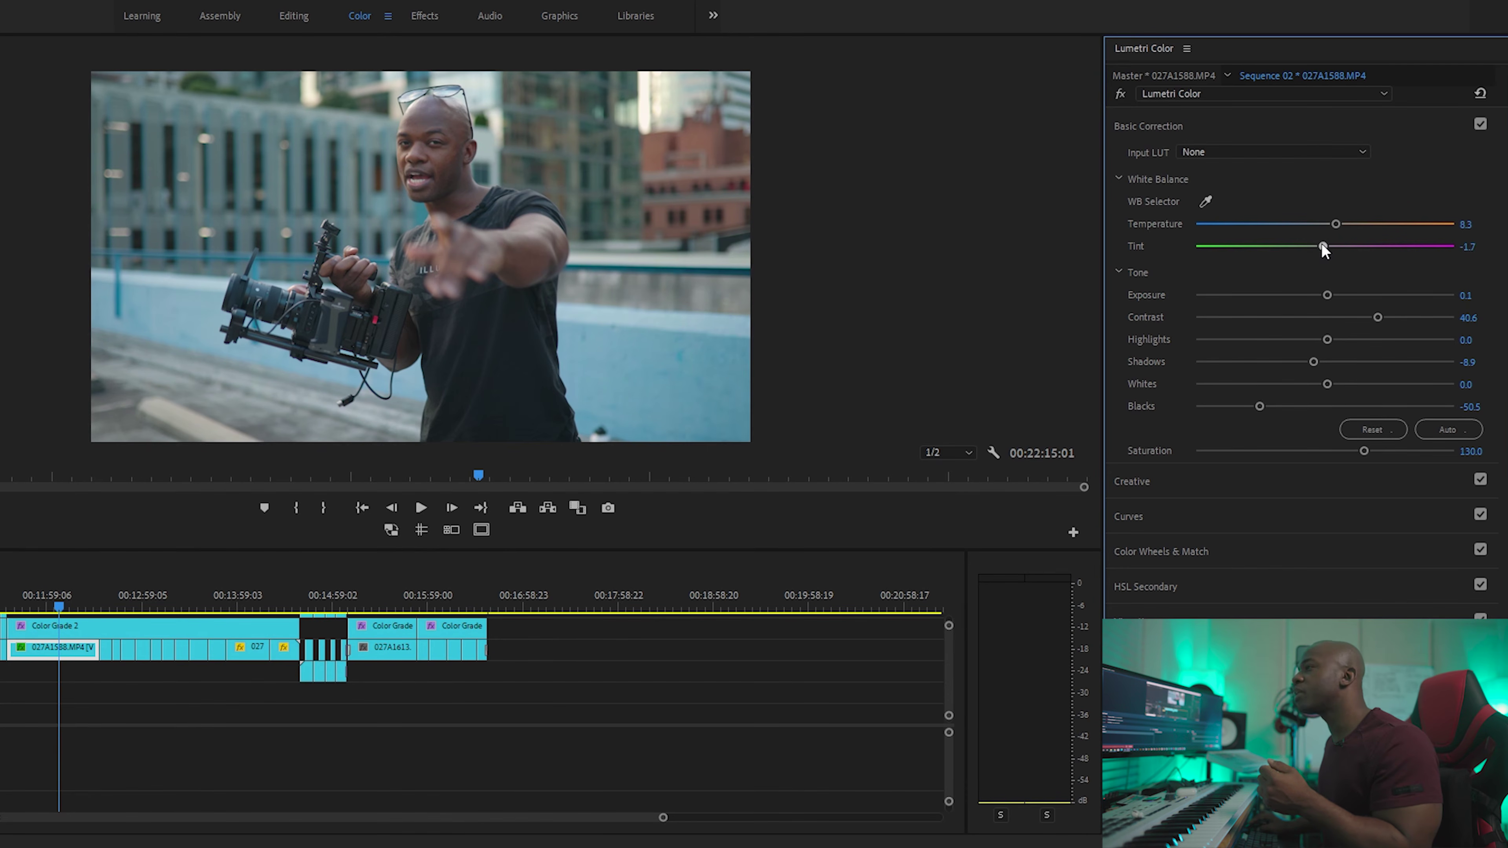
click(1120, 94)
click(1119, 94)
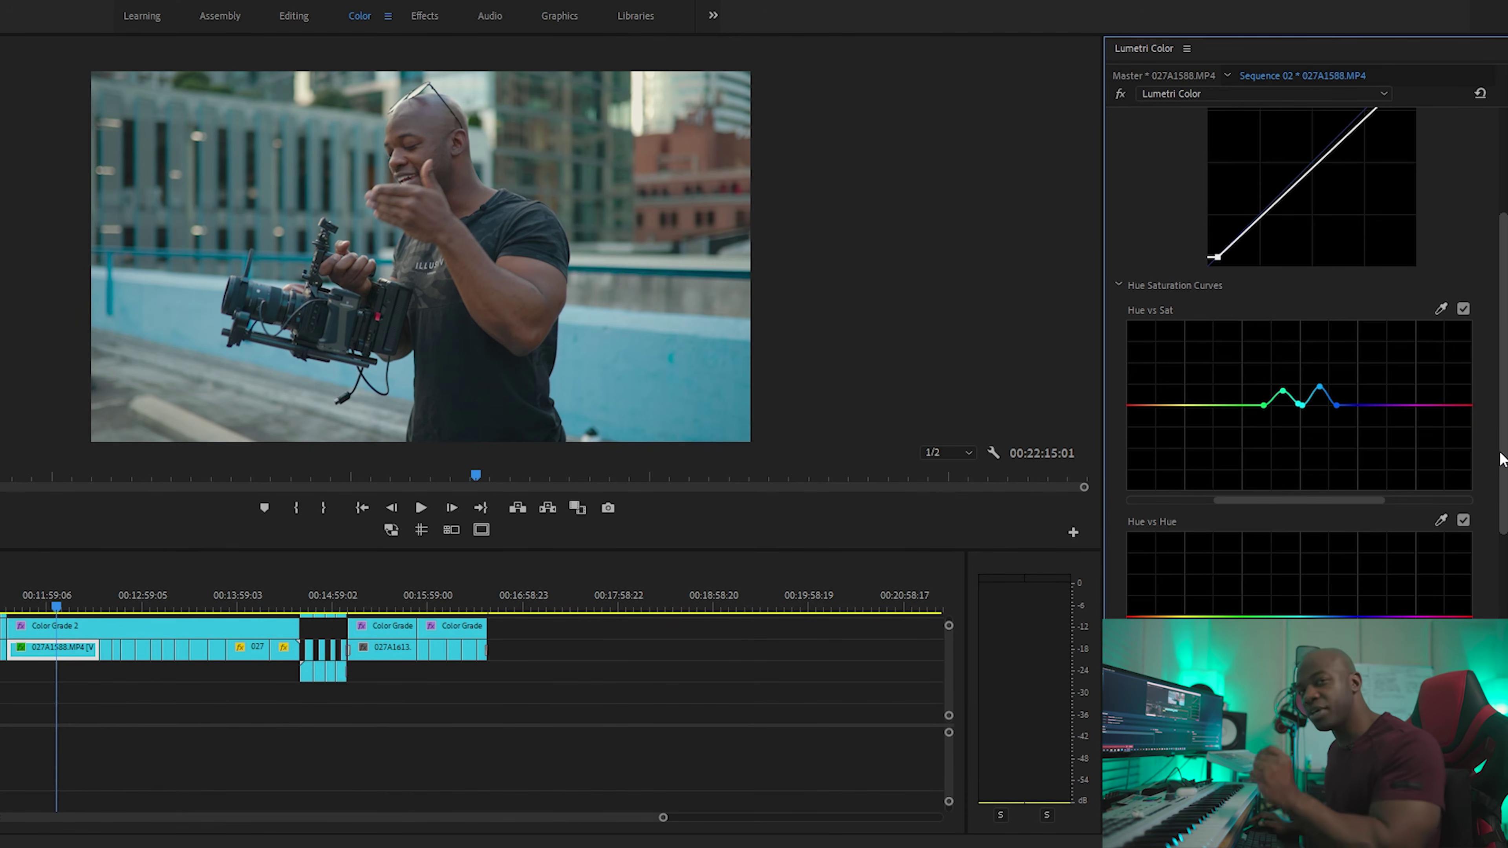
Enlarge the video preview, sample the blue wall for the Hue vs Luma curve and lower its blue point slightly to darken the wall
scroll(1505, 358, down, 1)
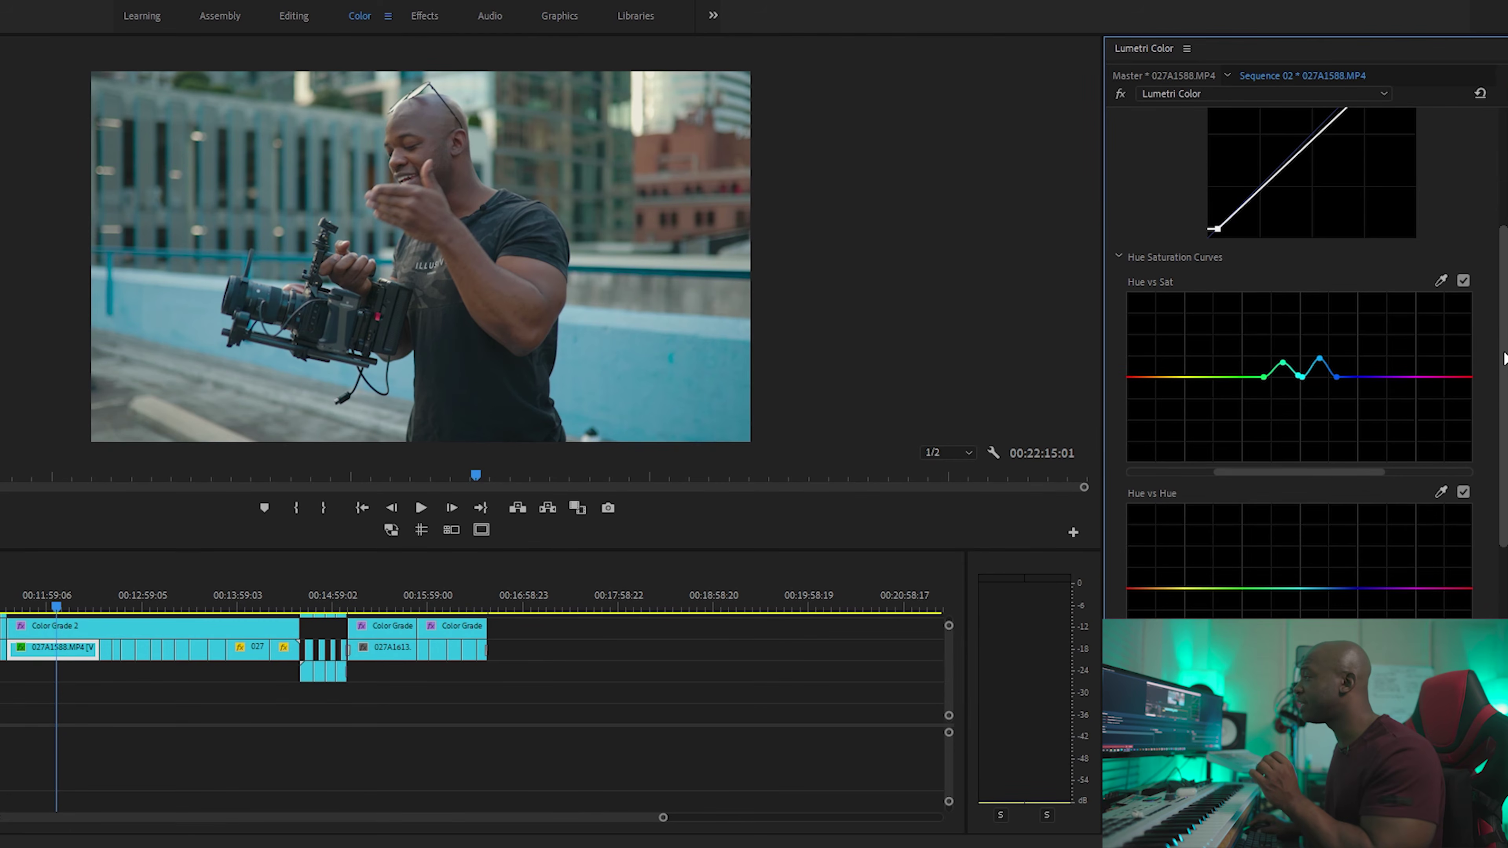
drag(549, 551, 574, 736)
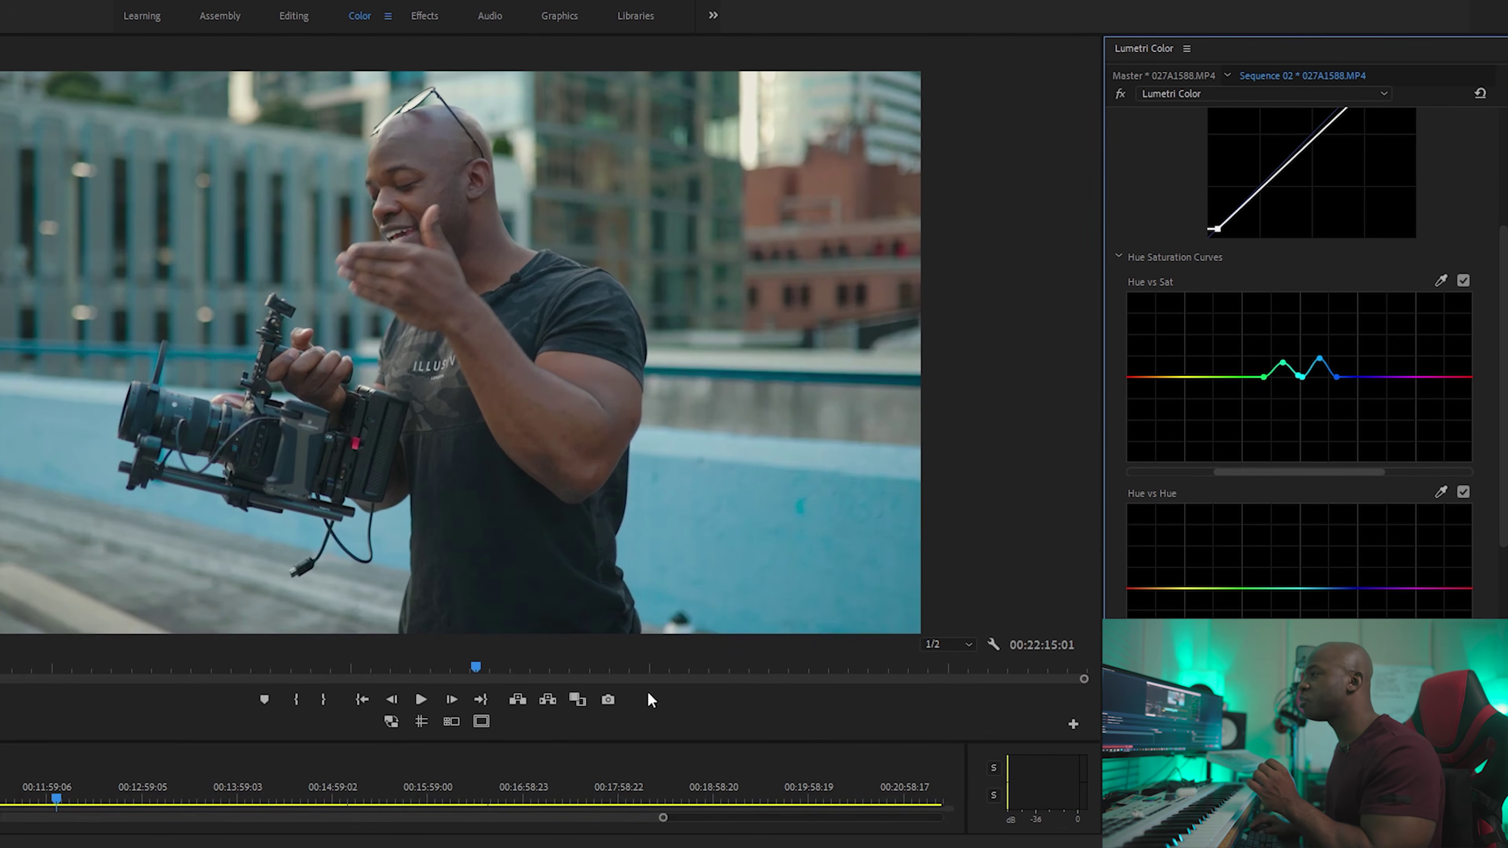
scroll(1505, 399, down, 8)
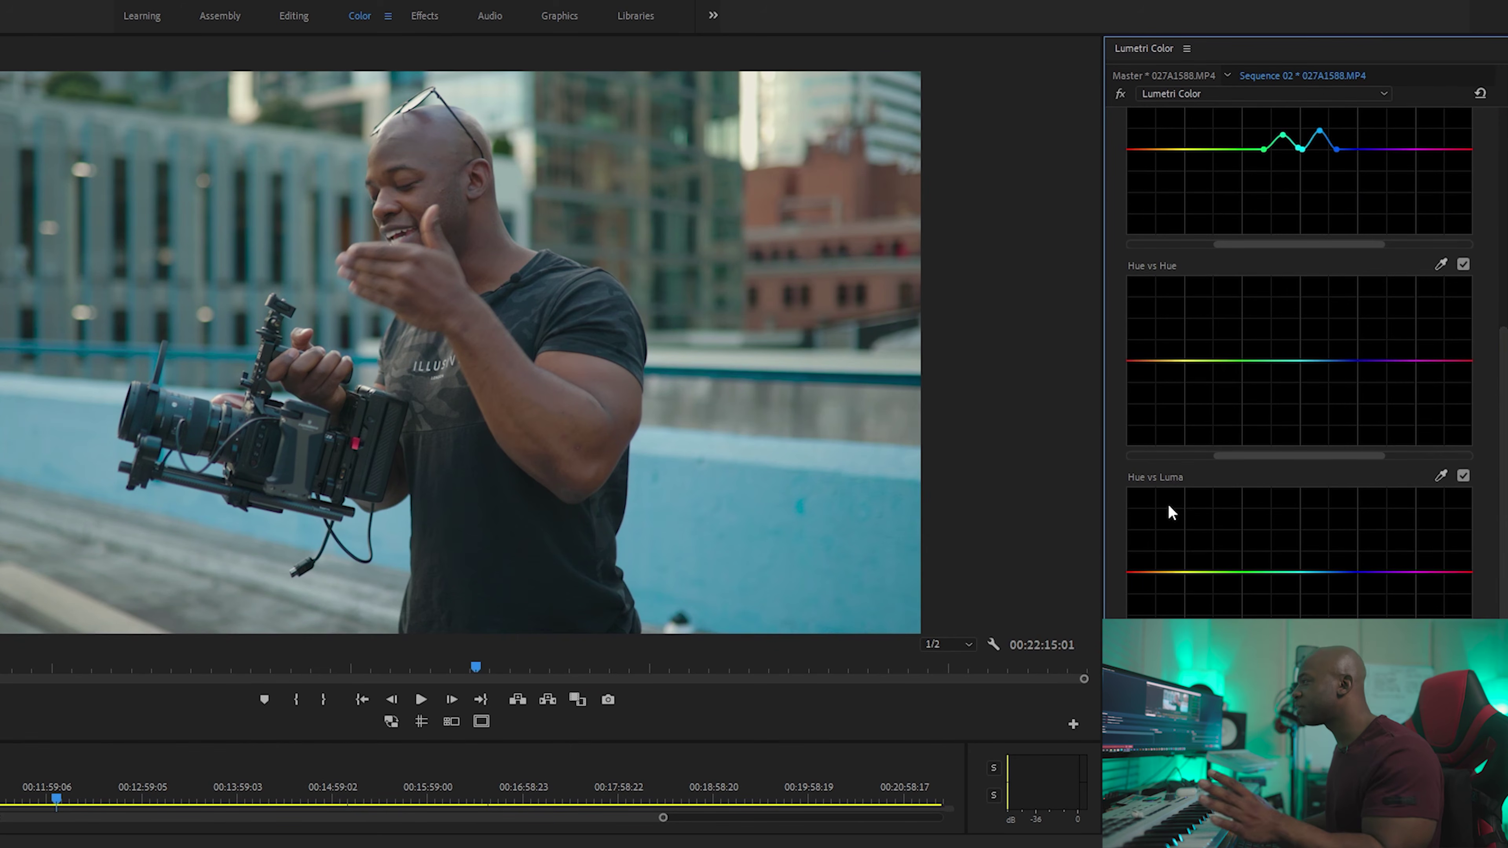
click(1441, 476)
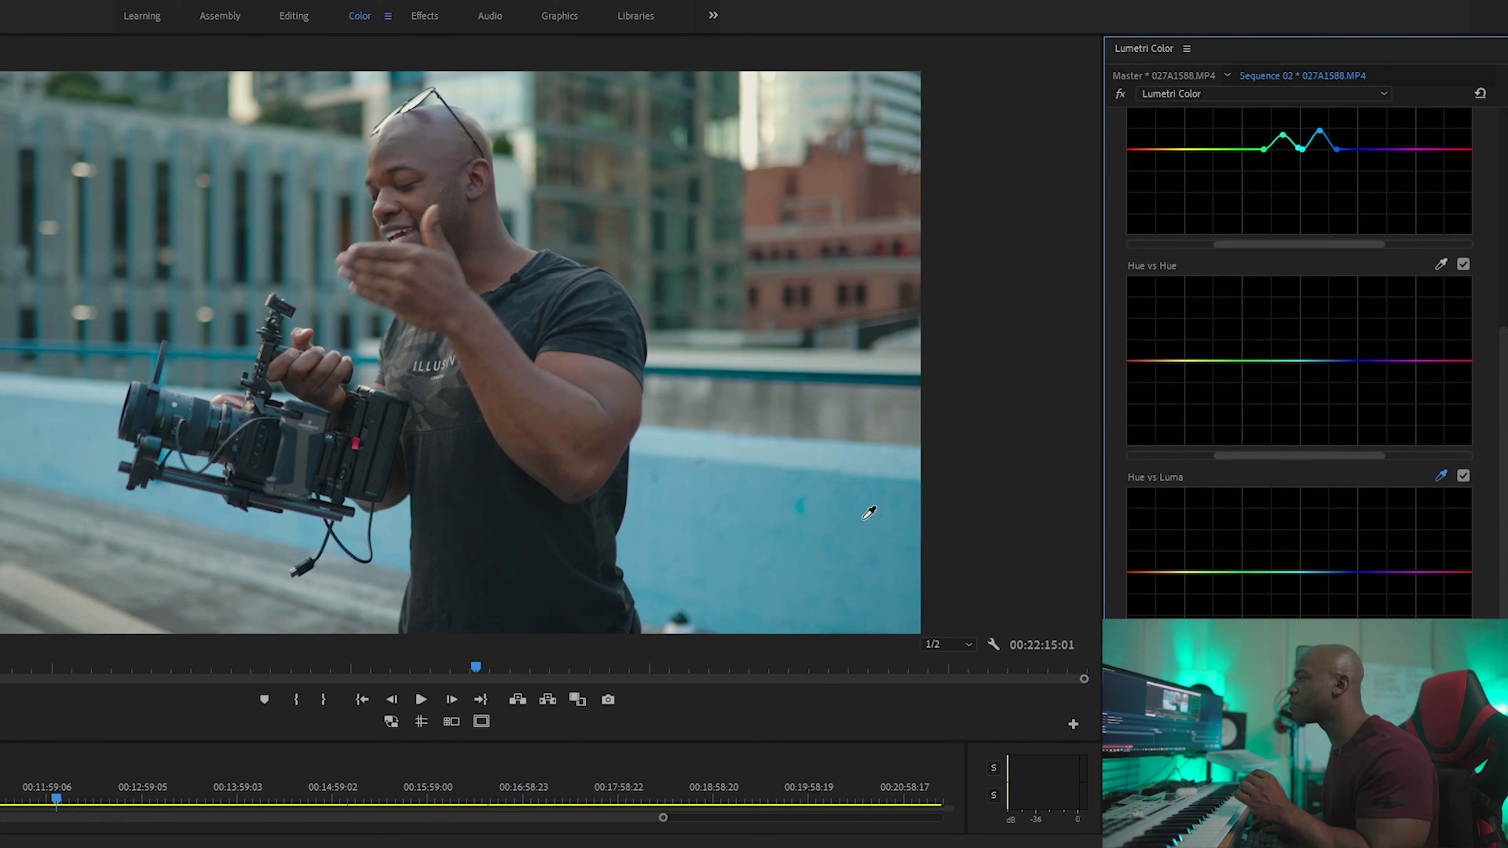
drag(1318, 572, 1319, 580)
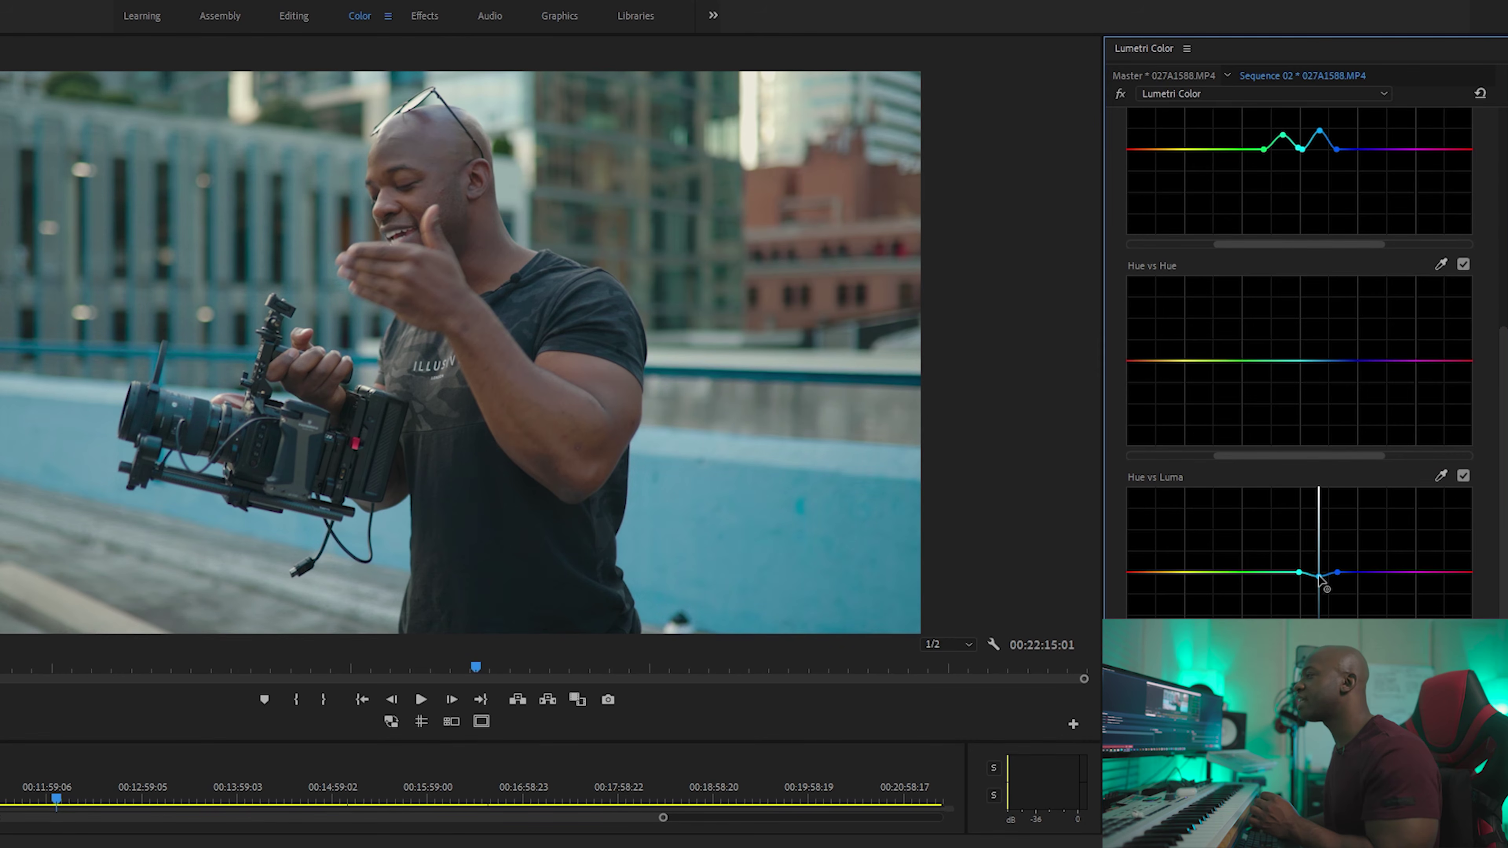
drag(1318, 579, 1318, 583)
Compare the picture with the Hue vs Luma curve off and on, and with the whole Curves correction off and on
click(1464, 476)
click(1463, 476)
click(1464, 476)
click(1464, 476)
drag(1502, 454, 1499, 205)
click(1485, 198)
click(1486, 198)
click(1485, 198)
click(1486, 198)
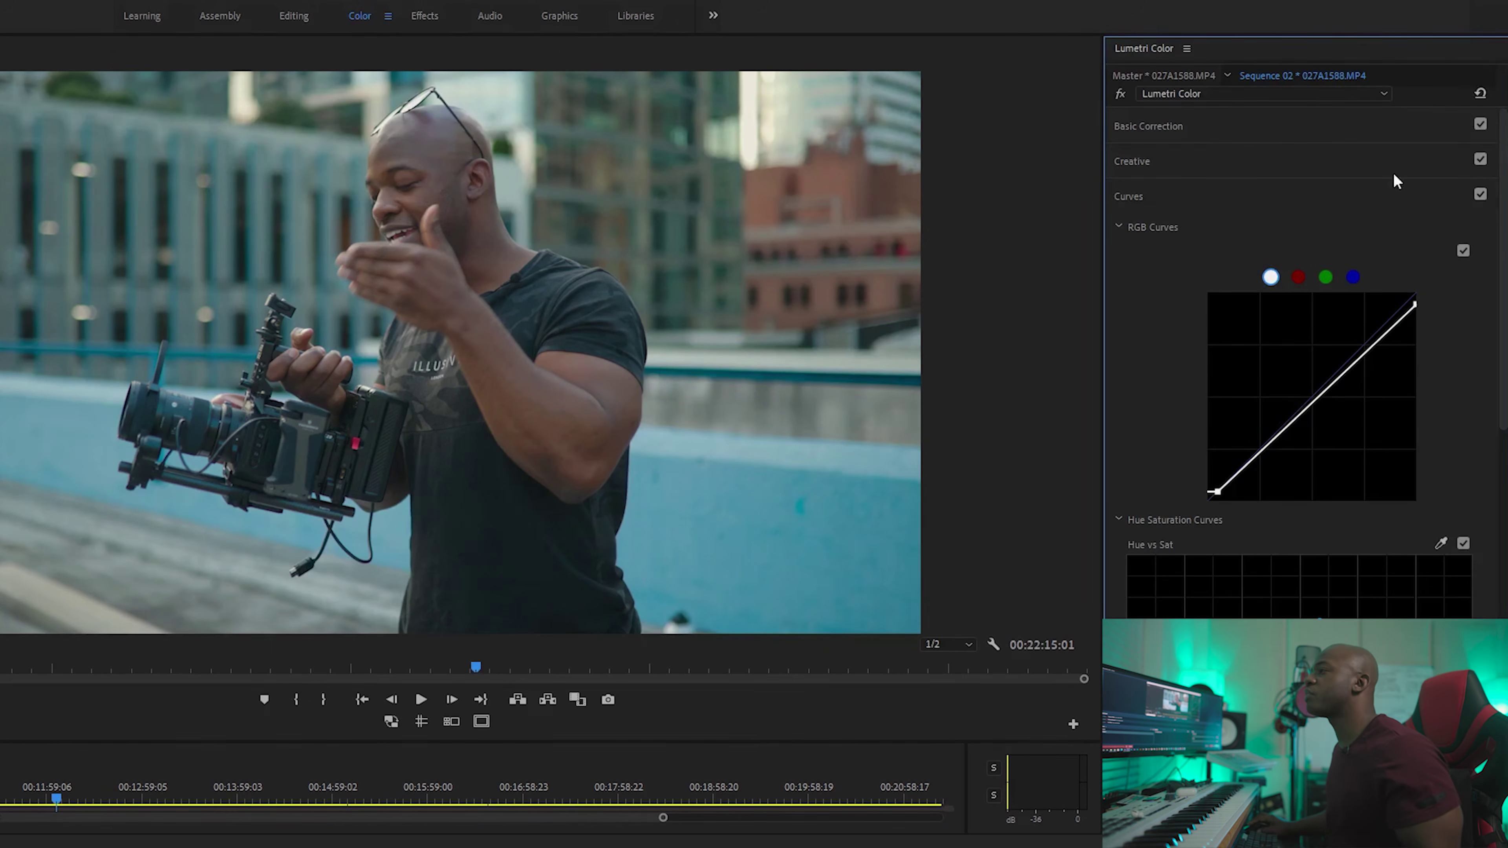
Shift the Shadows color wheel slightly toward teal in Color Wheels & Match
click(1217, 195)
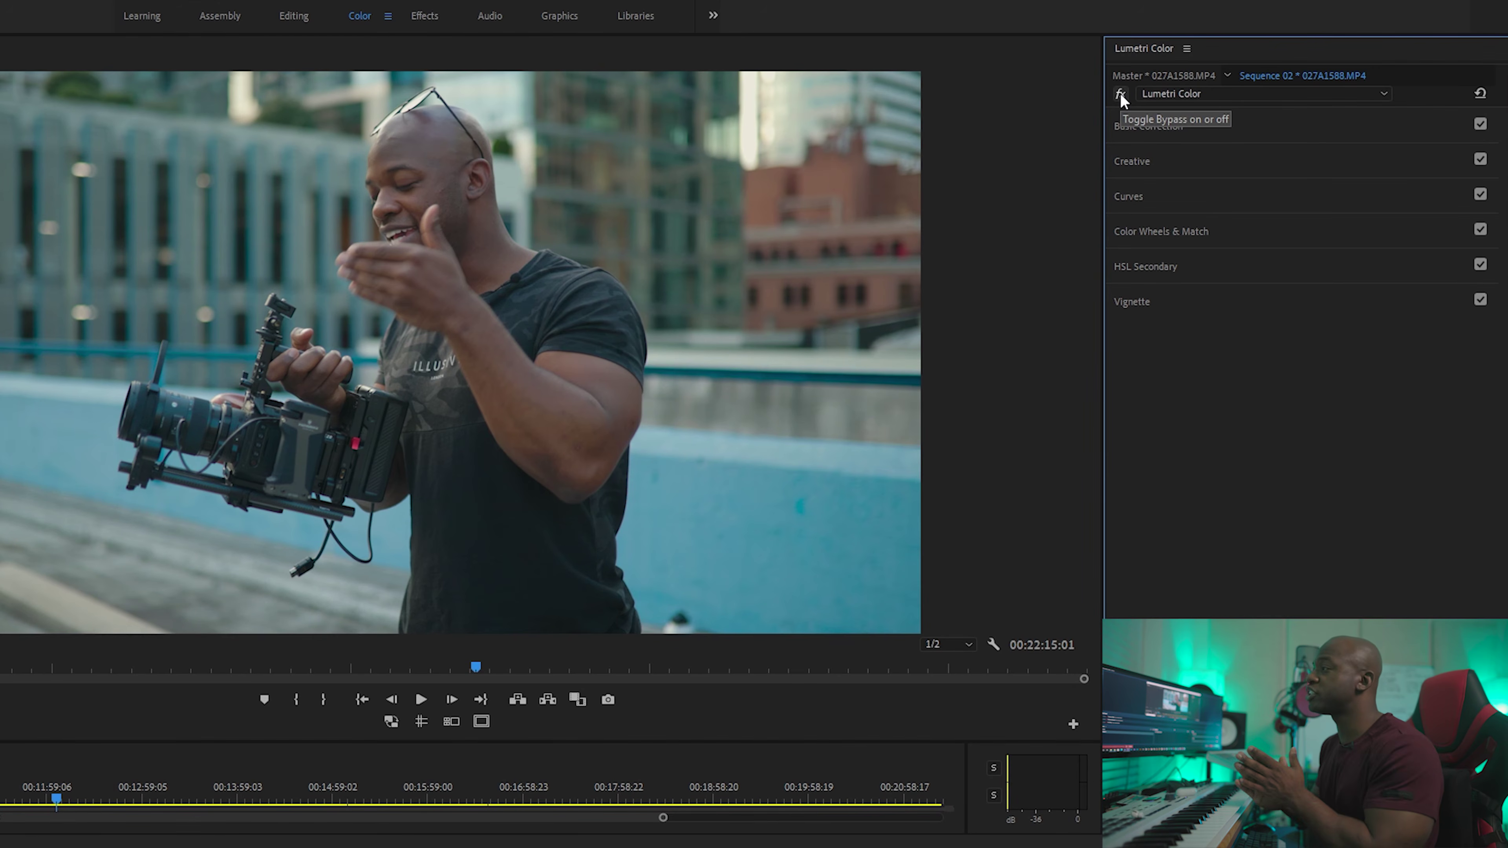
click(1157, 161)
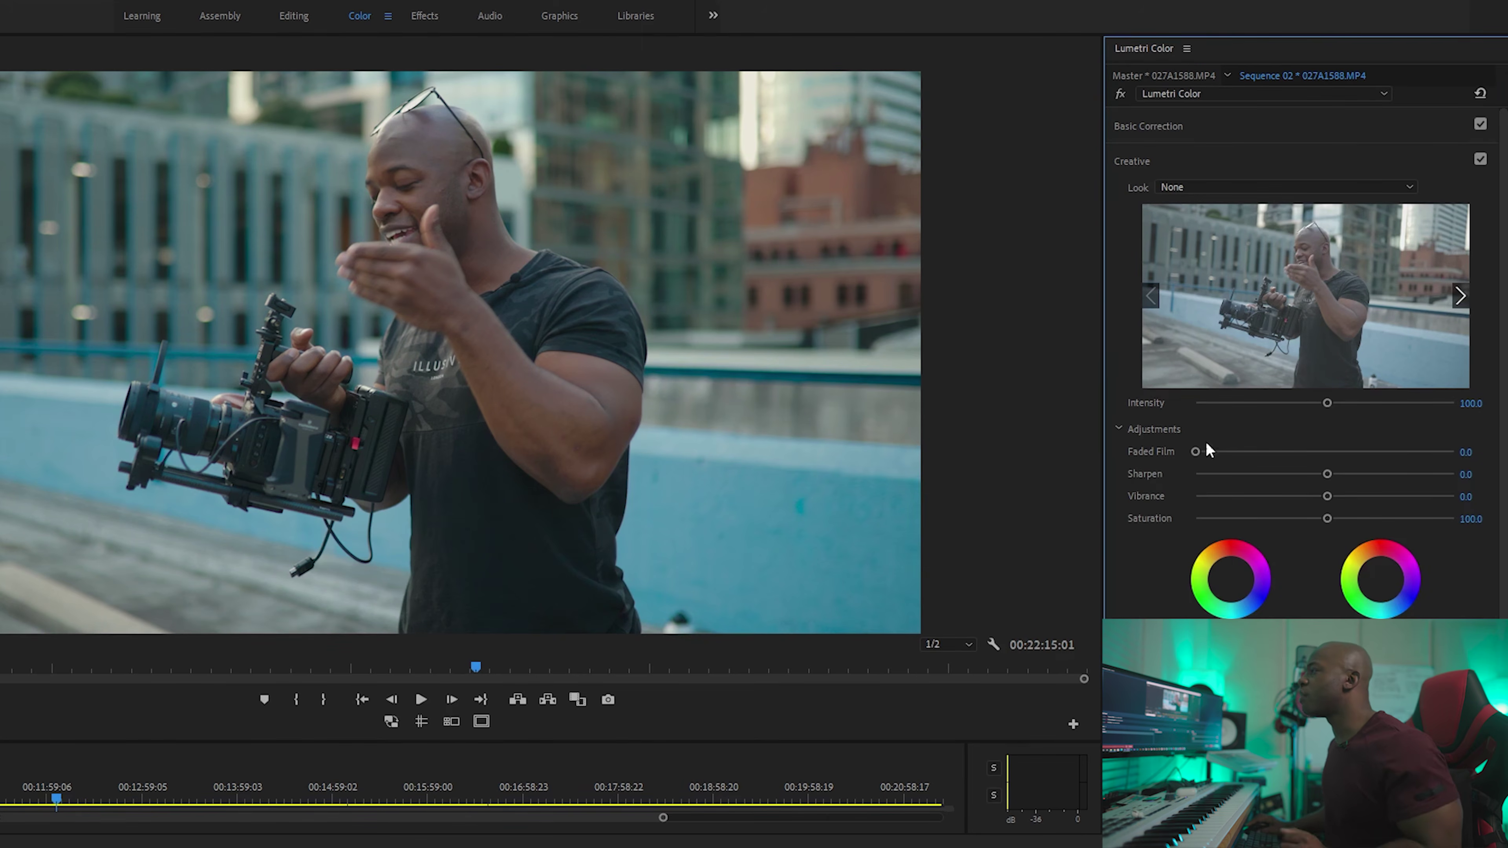
click(1148, 160)
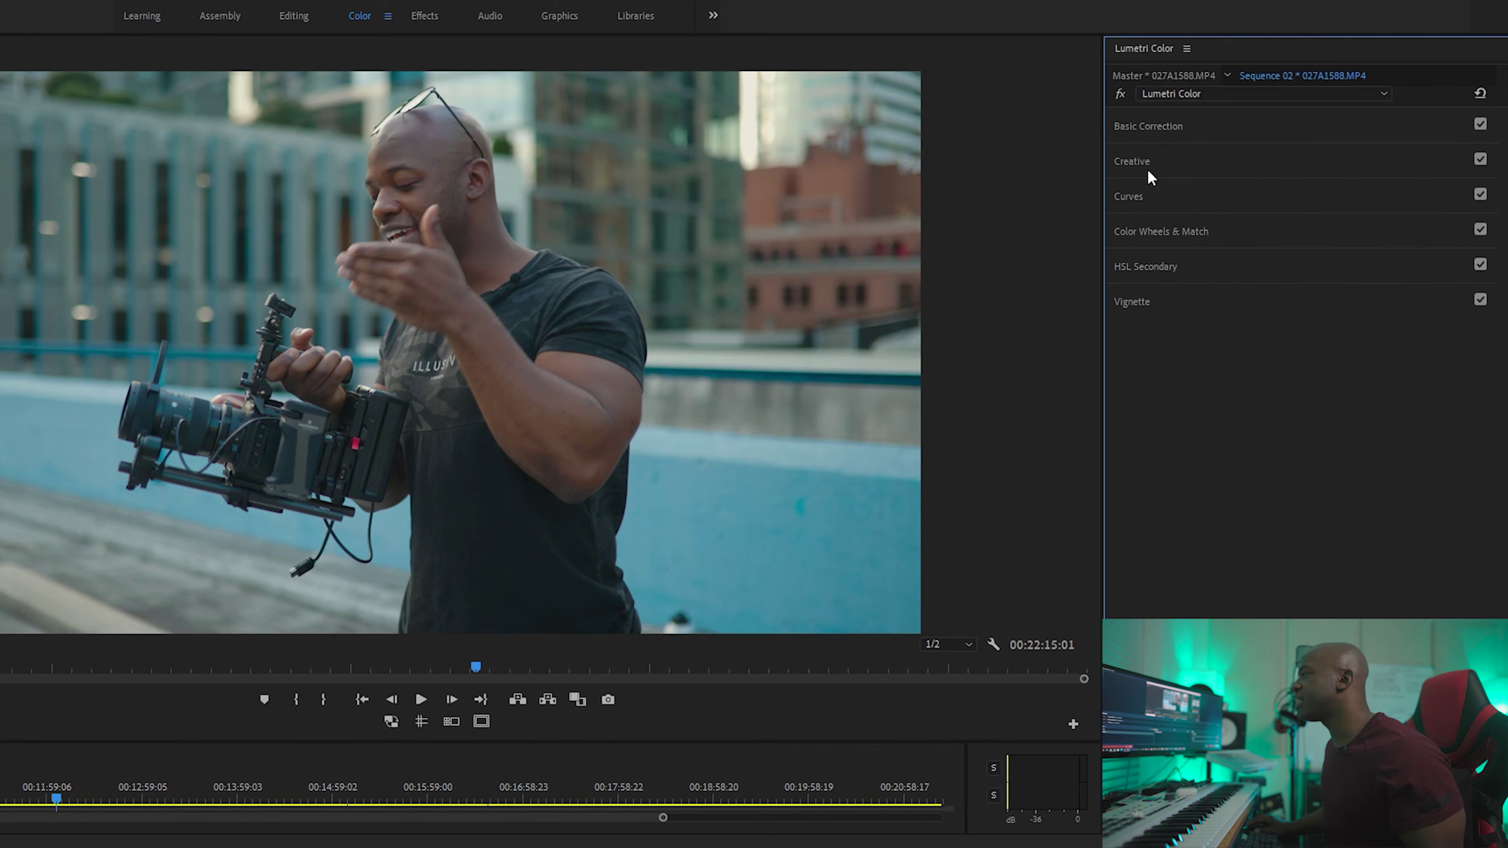
click(1156, 234)
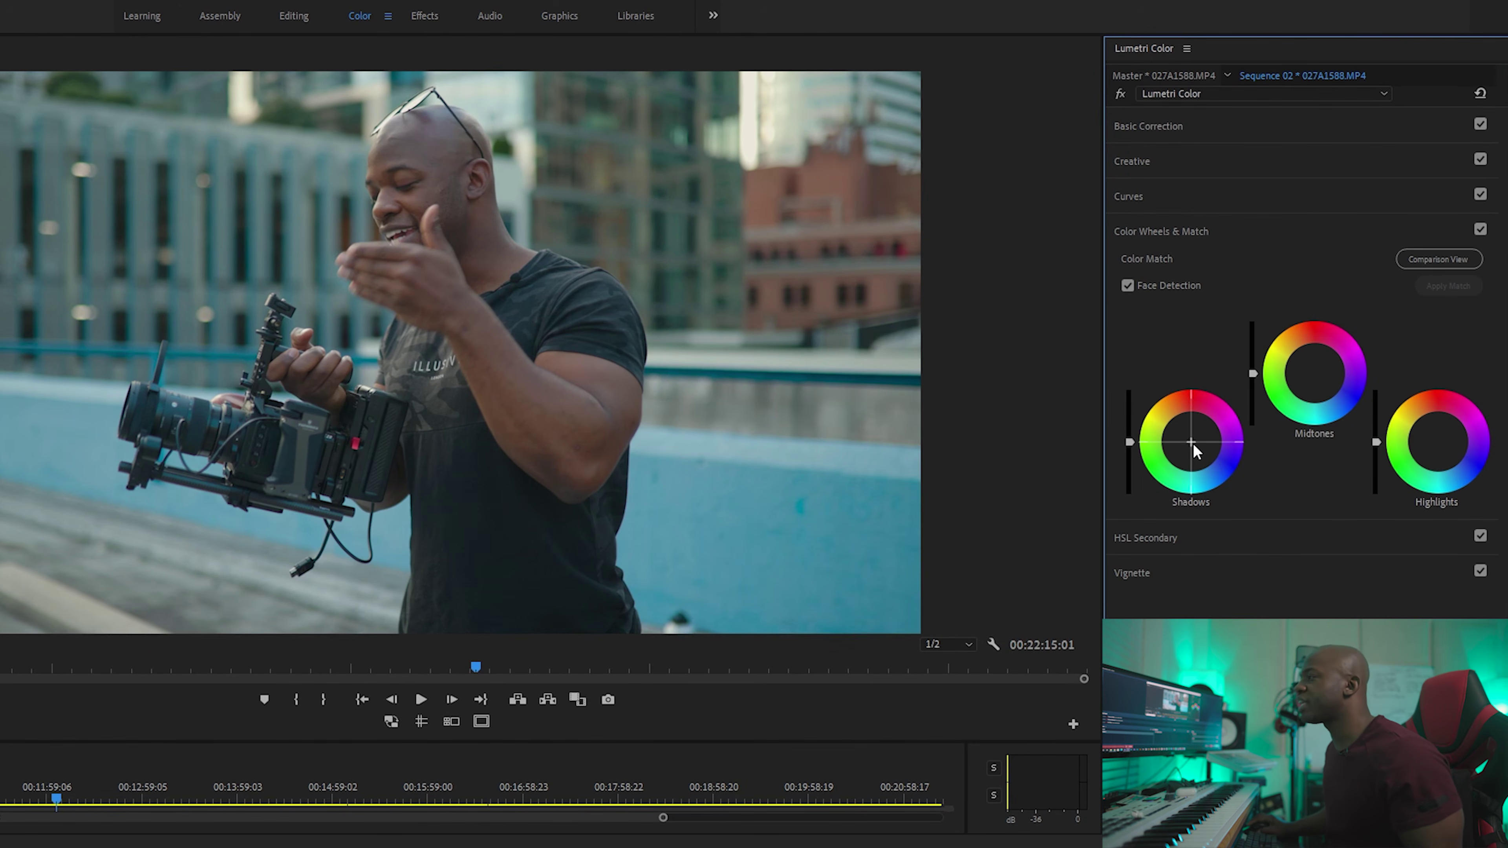
drag(1195, 451, 1189, 447)
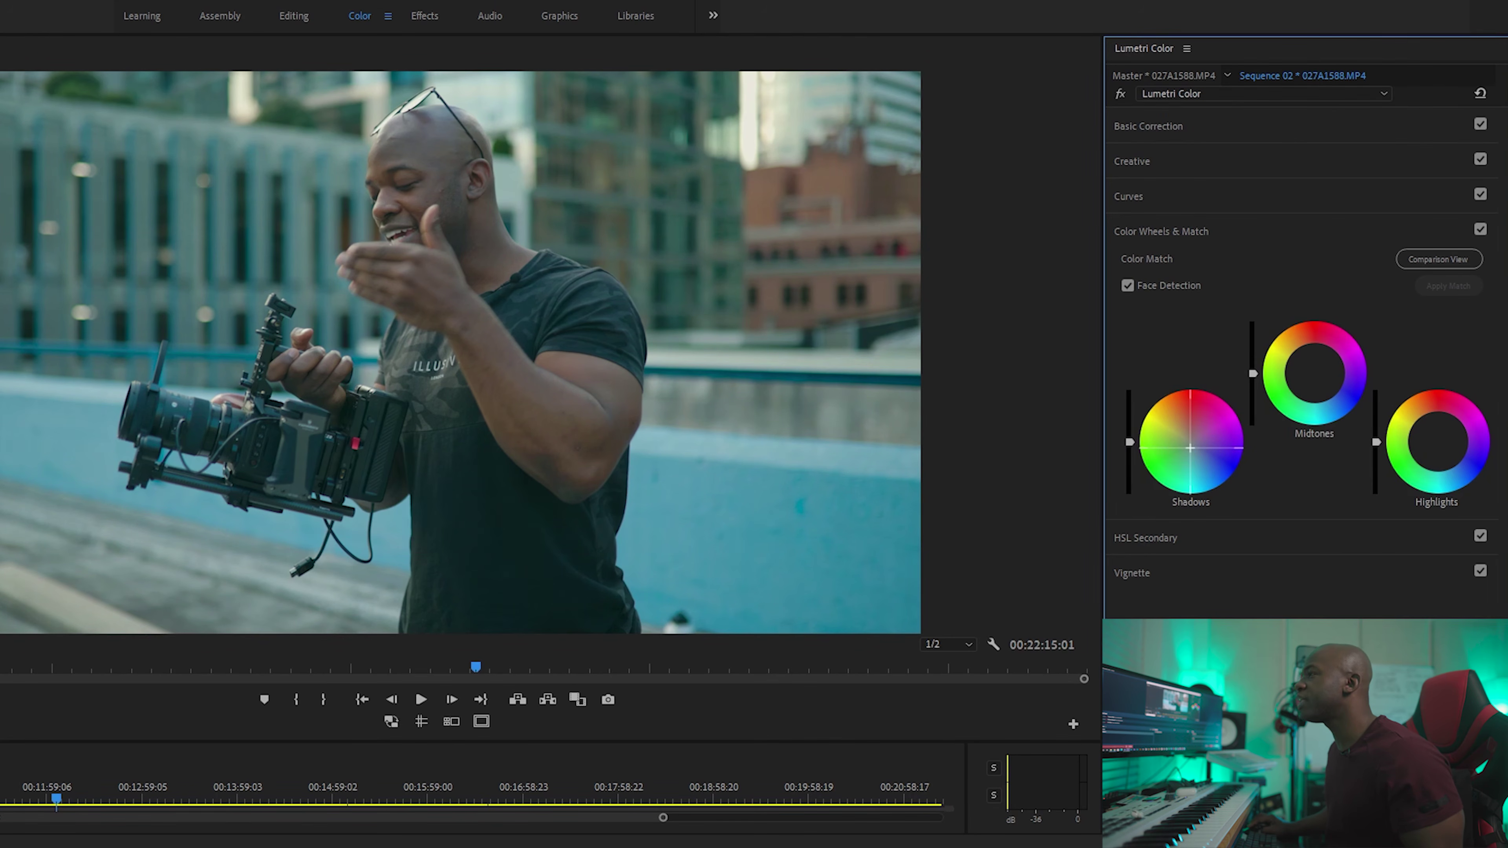
drag(1191, 446, 1195, 452)
Compare the picture repeatedly with the Color Wheels & Match correction off and on
click(1479, 229)
click(1480, 230)
click(1480, 229)
click(1480, 229)
click(1480, 229)
click(1480, 229)
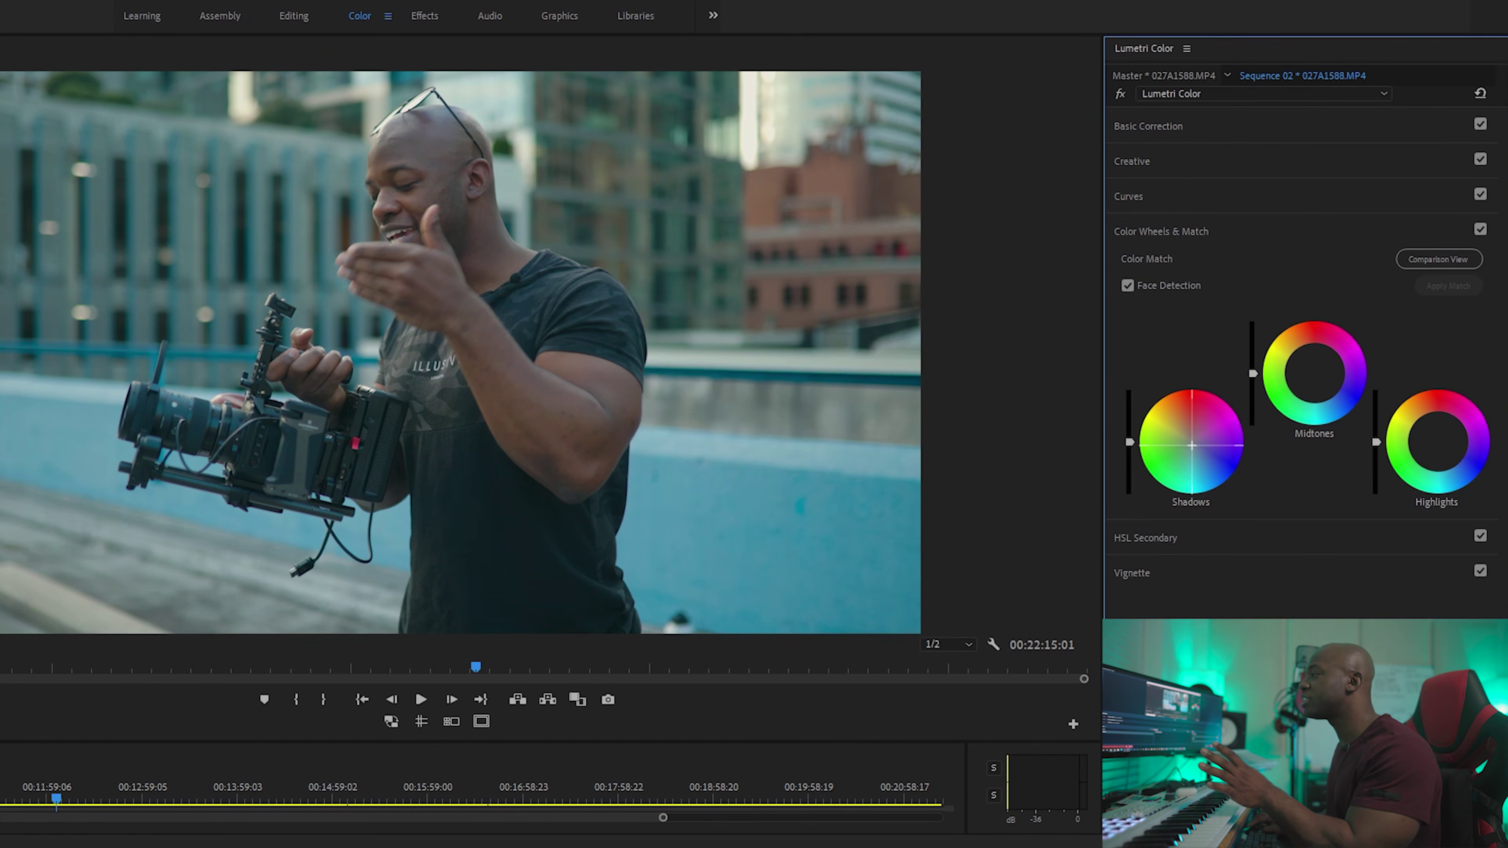
click(1480, 229)
click(1479, 229)
click(1480, 229)
click(1480, 230)
click(1480, 230)
click(1480, 229)
click(1480, 229)
click(1480, 229)
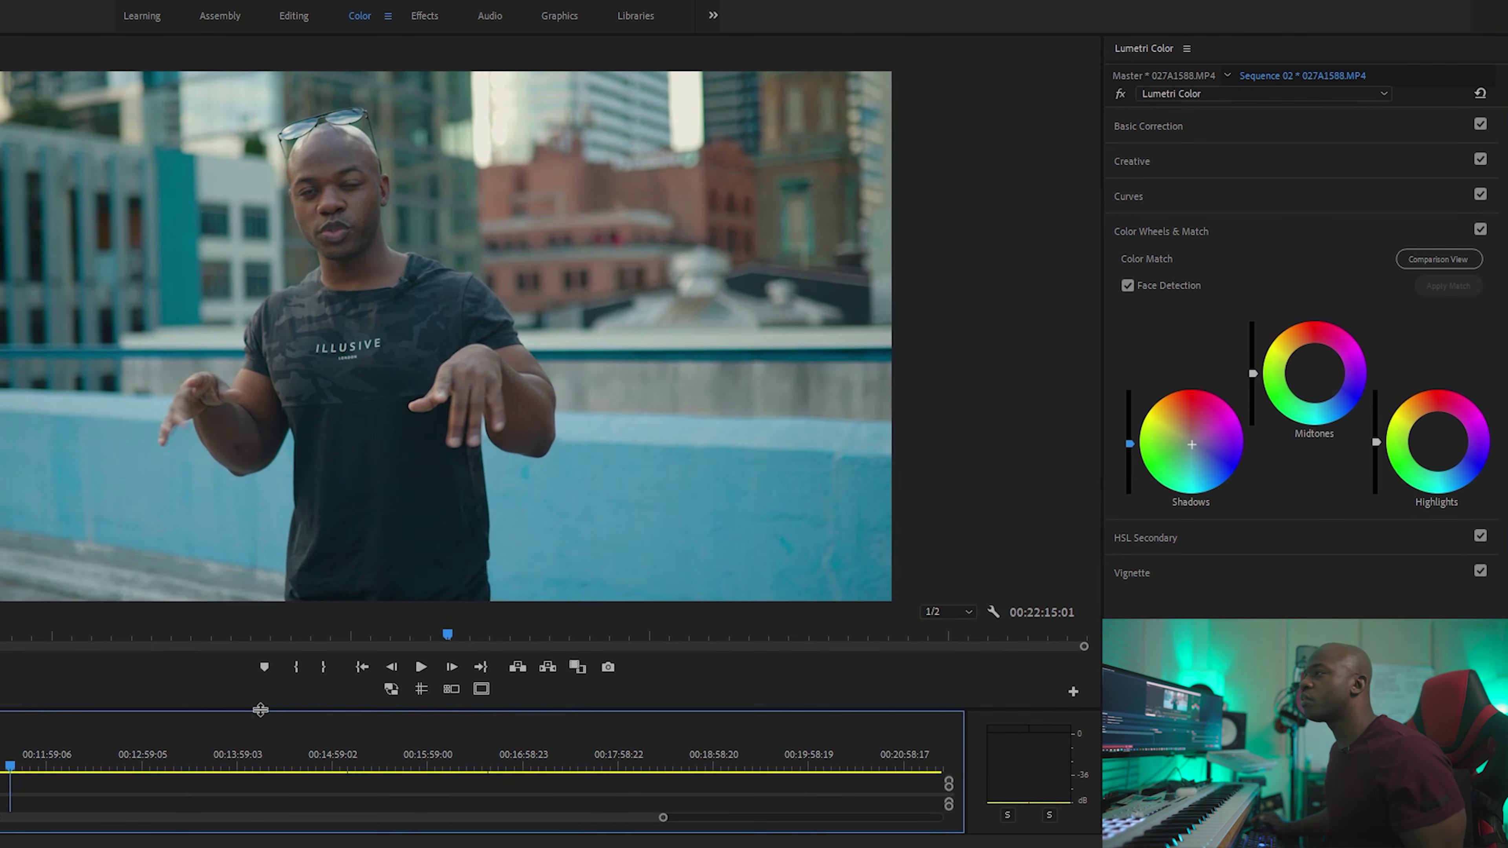
Play the graded clip 027A1588.MP4 and compare its full Lumetri effect off and on, both during playback and on a paused frame
key(space)
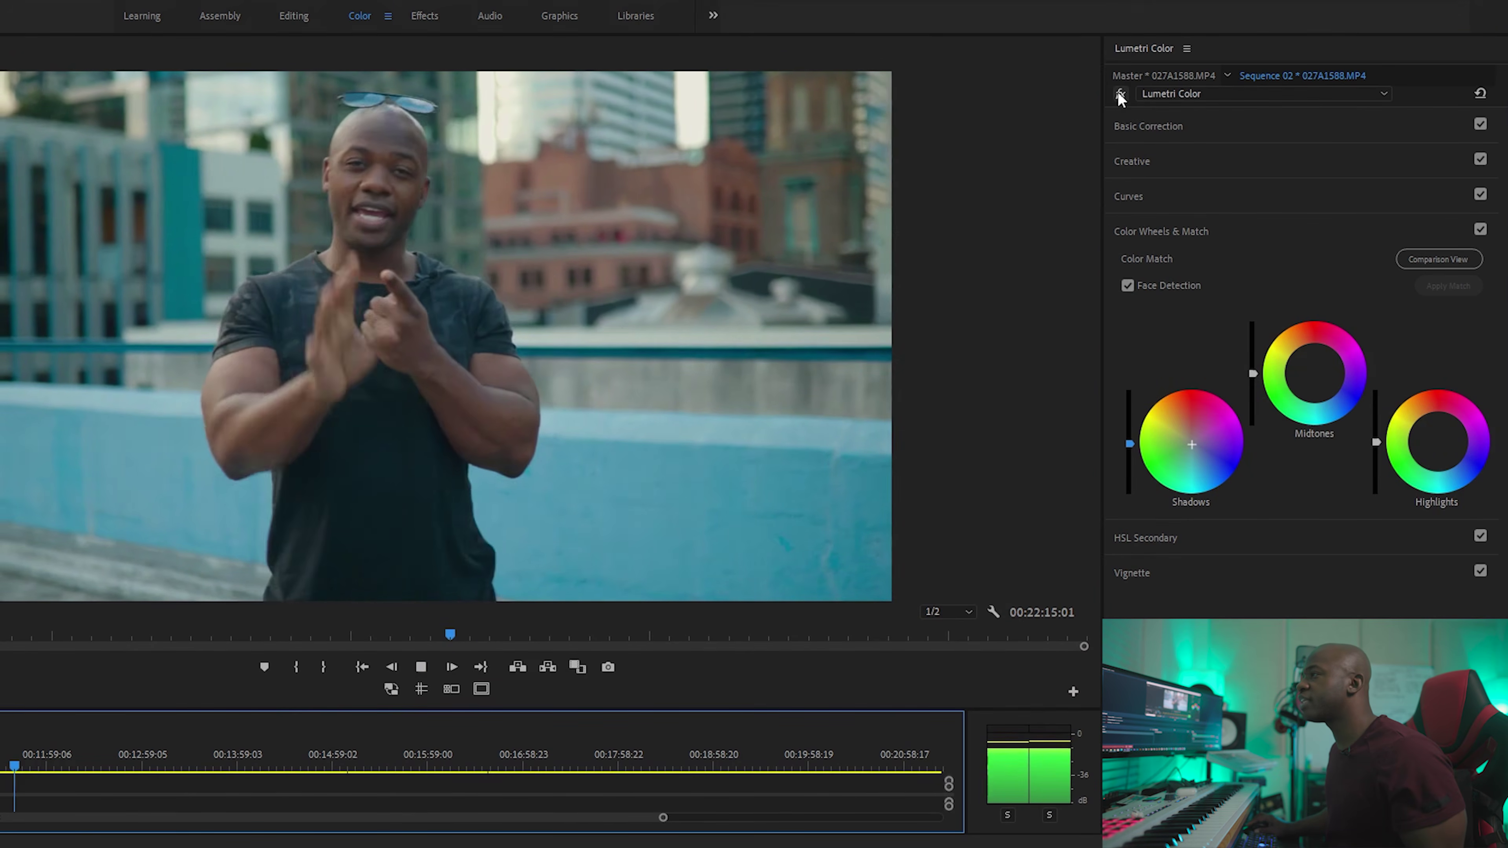
click(1118, 93)
click(1118, 93)
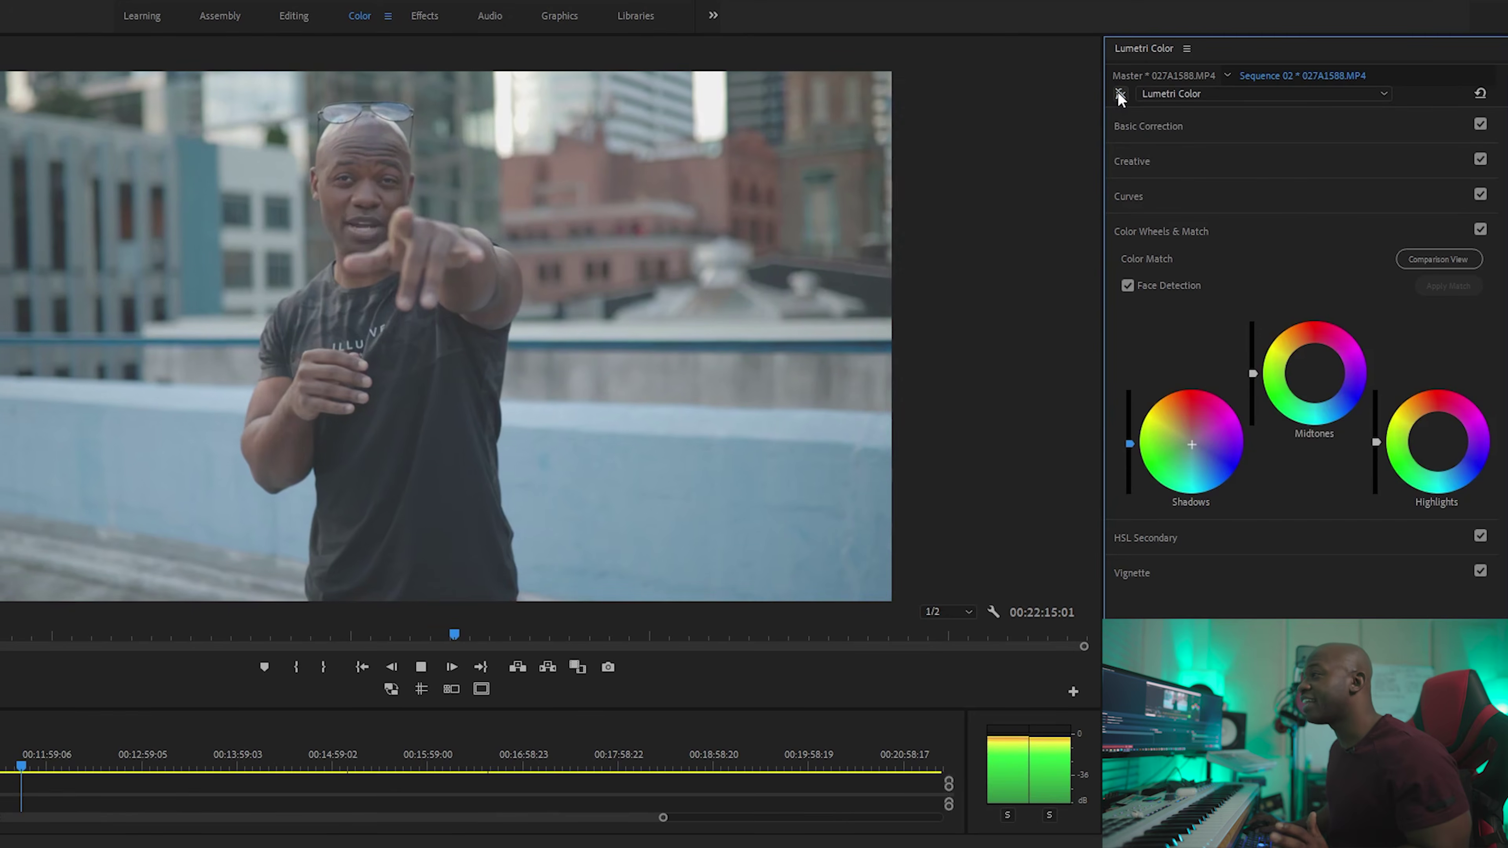
key(space)
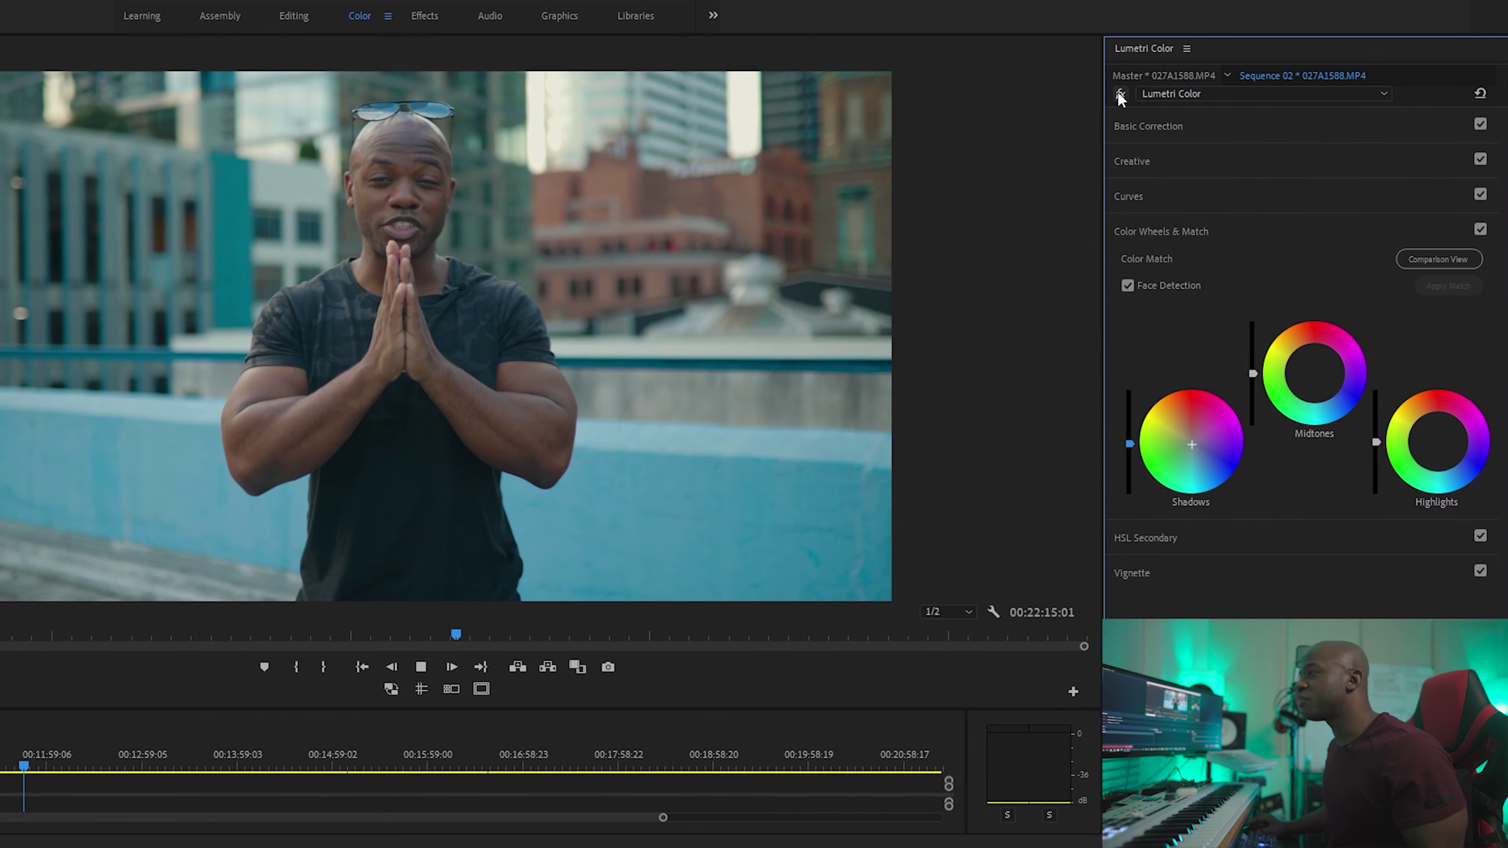
key(space)
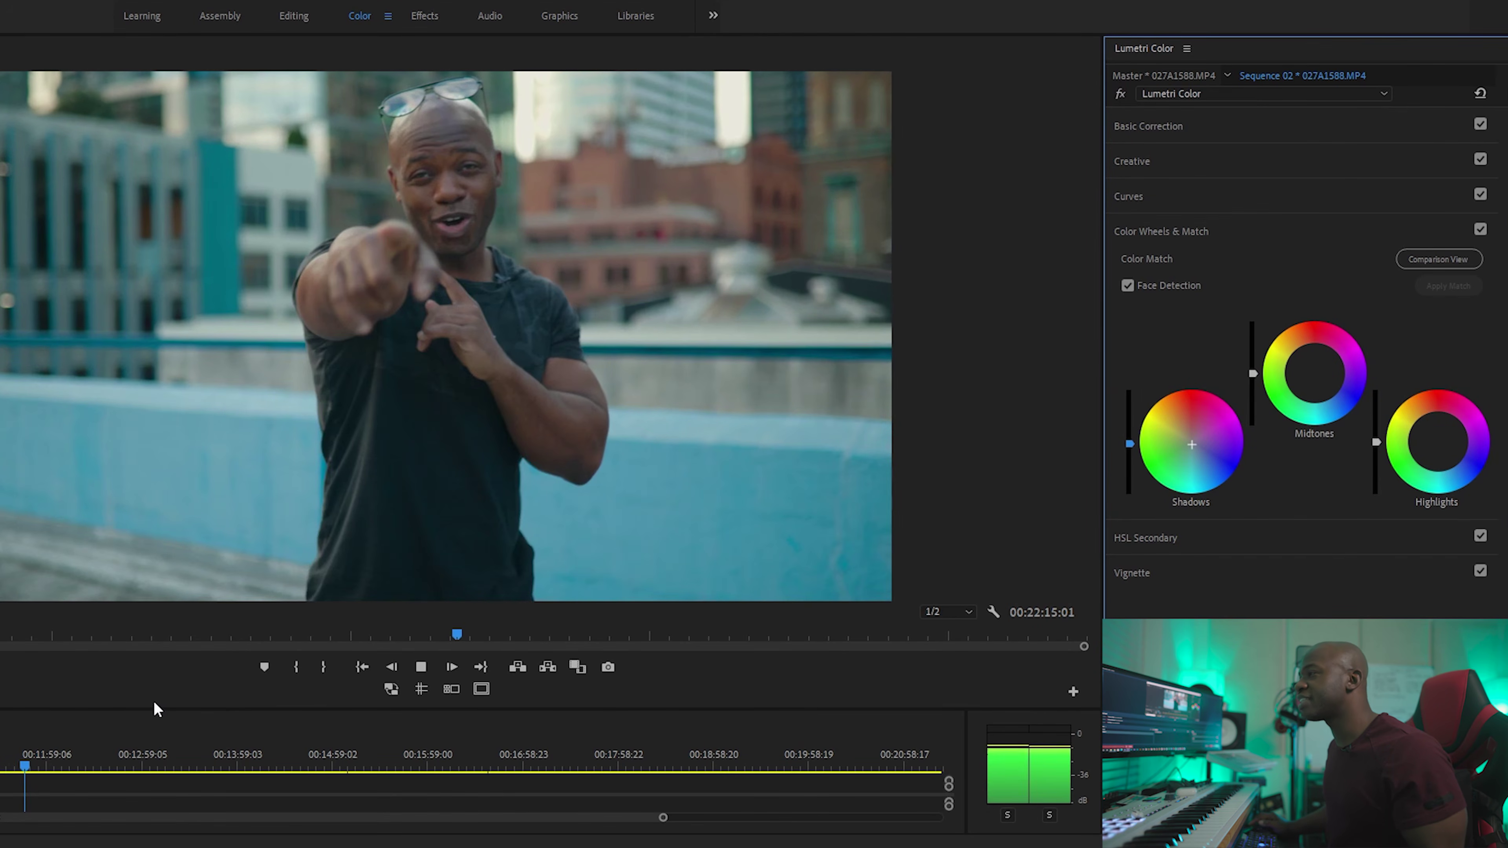
key(space)
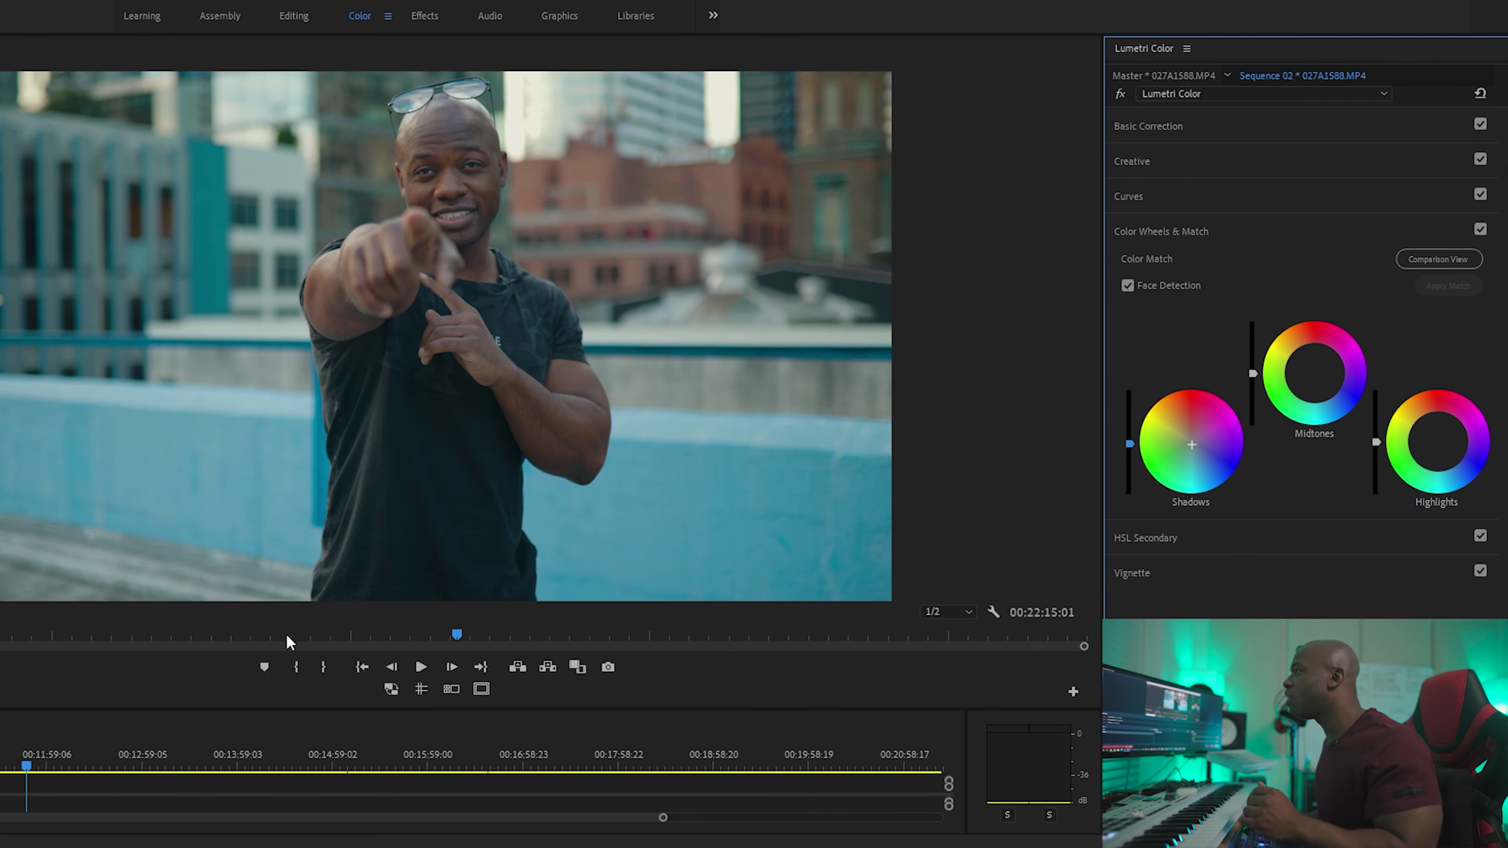
click(1119, 99)
click(1119, 99)
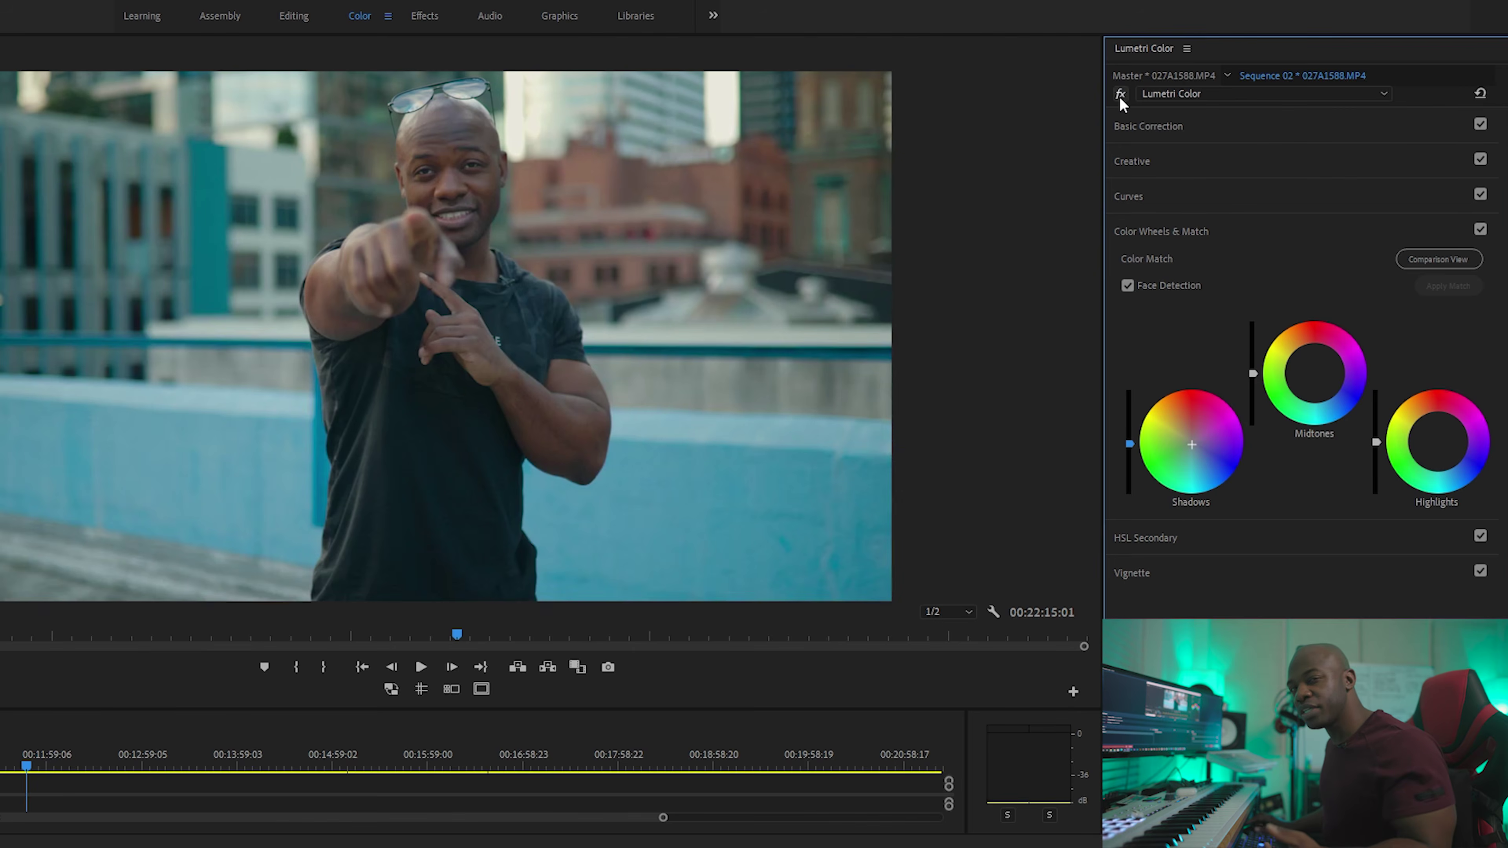
click(1120, 99)
click(1119, 99)
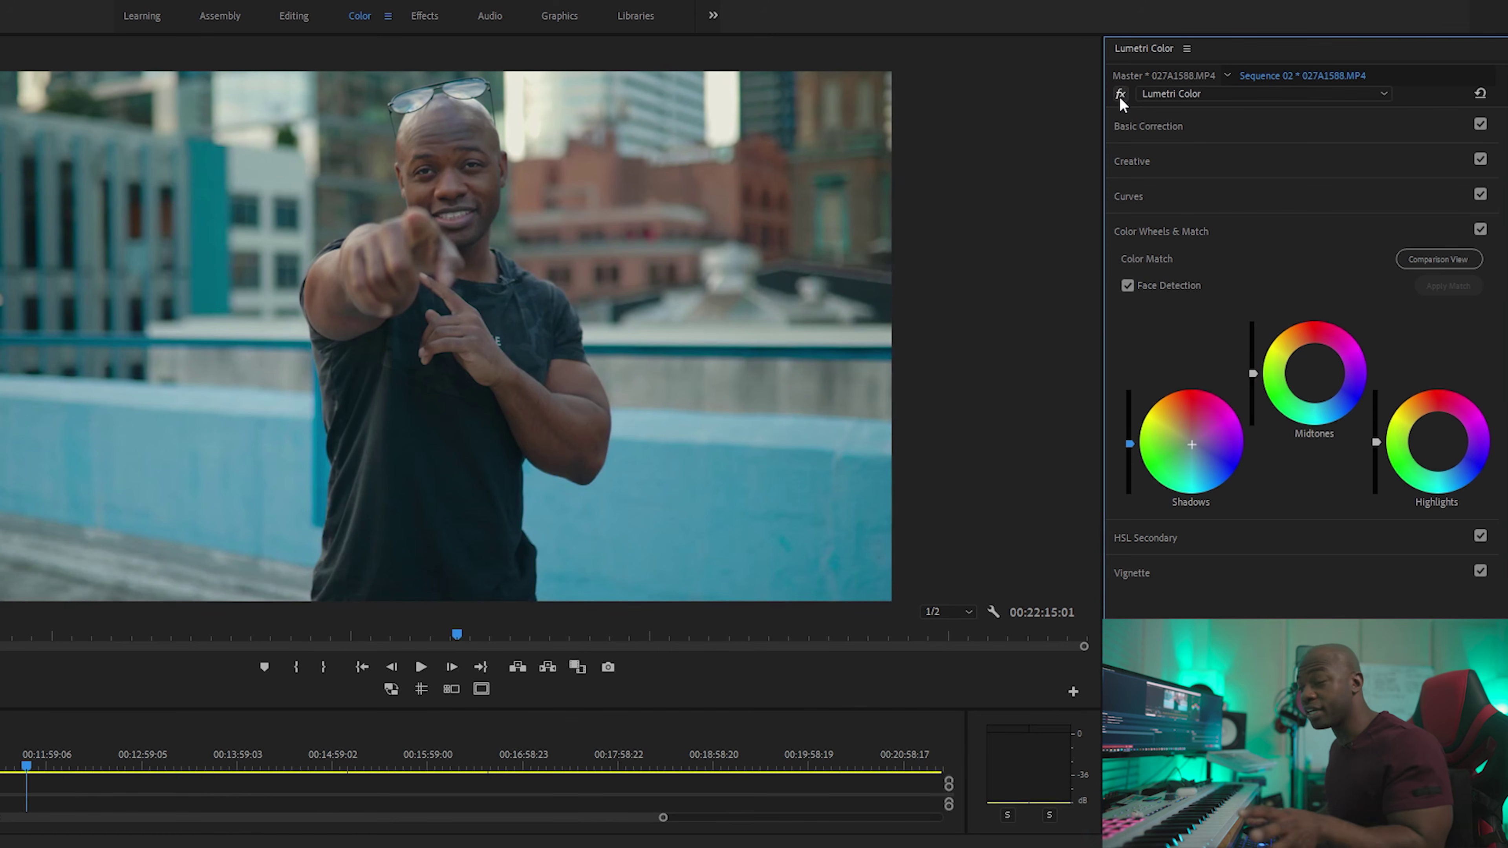